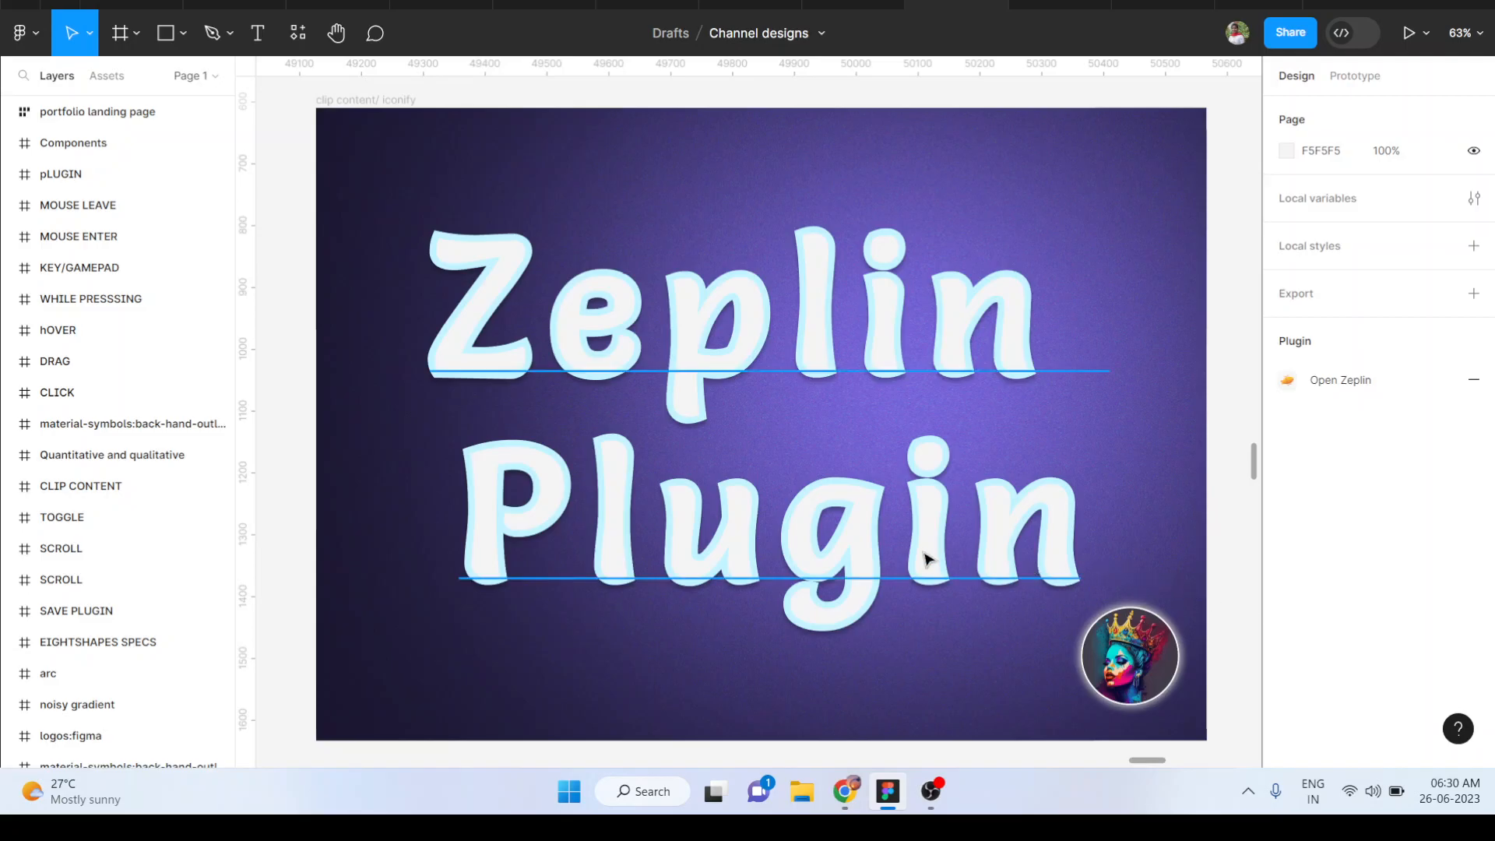
- Locate the ear buds and portfolio landing page frames below the Zeplin Plugin cover
mouse_move(855, 800)
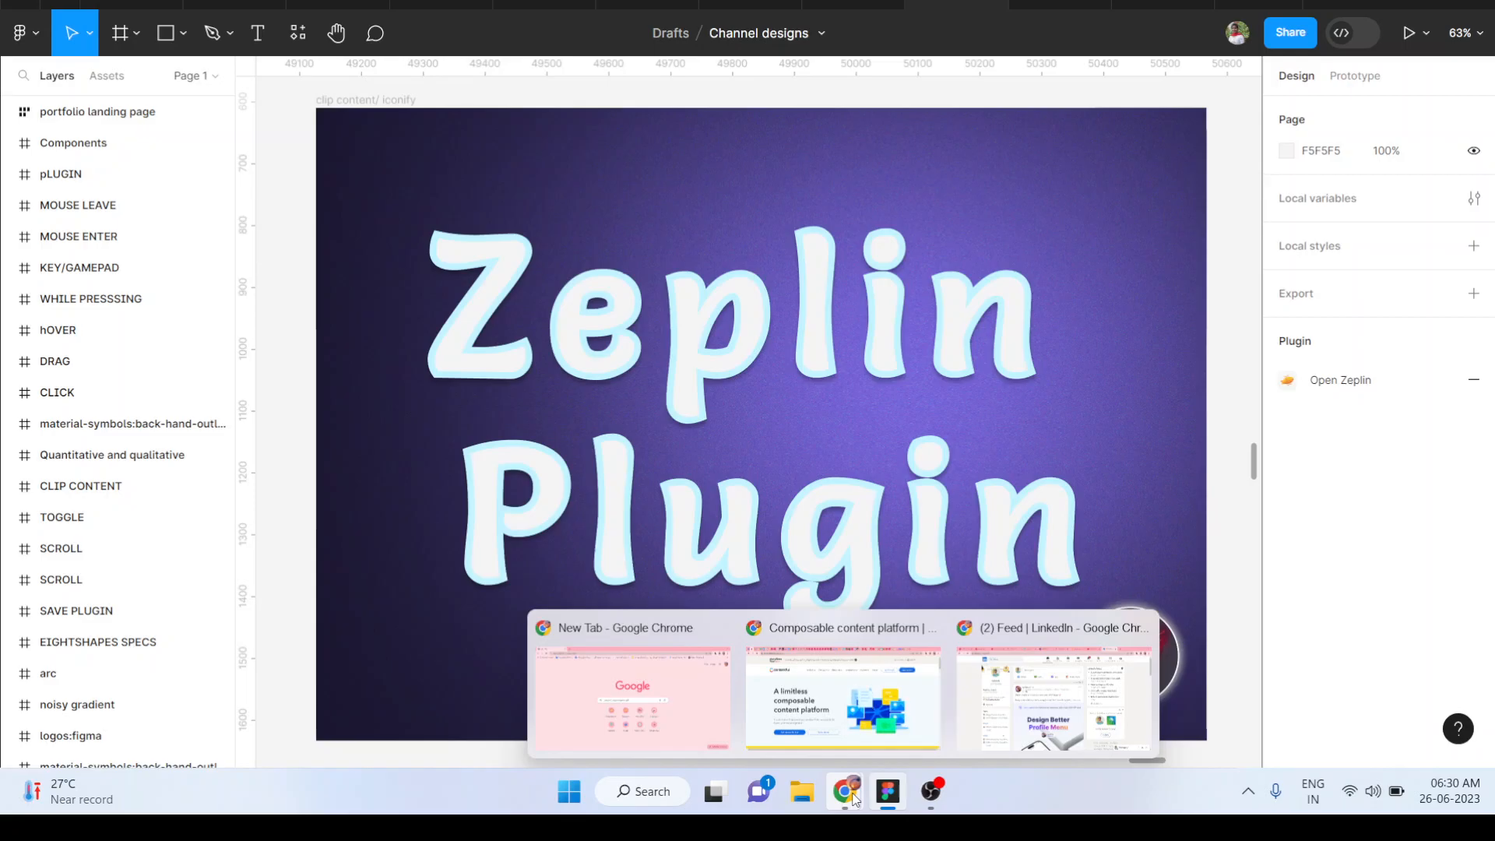
scroll(1183, 465, "down", 1)
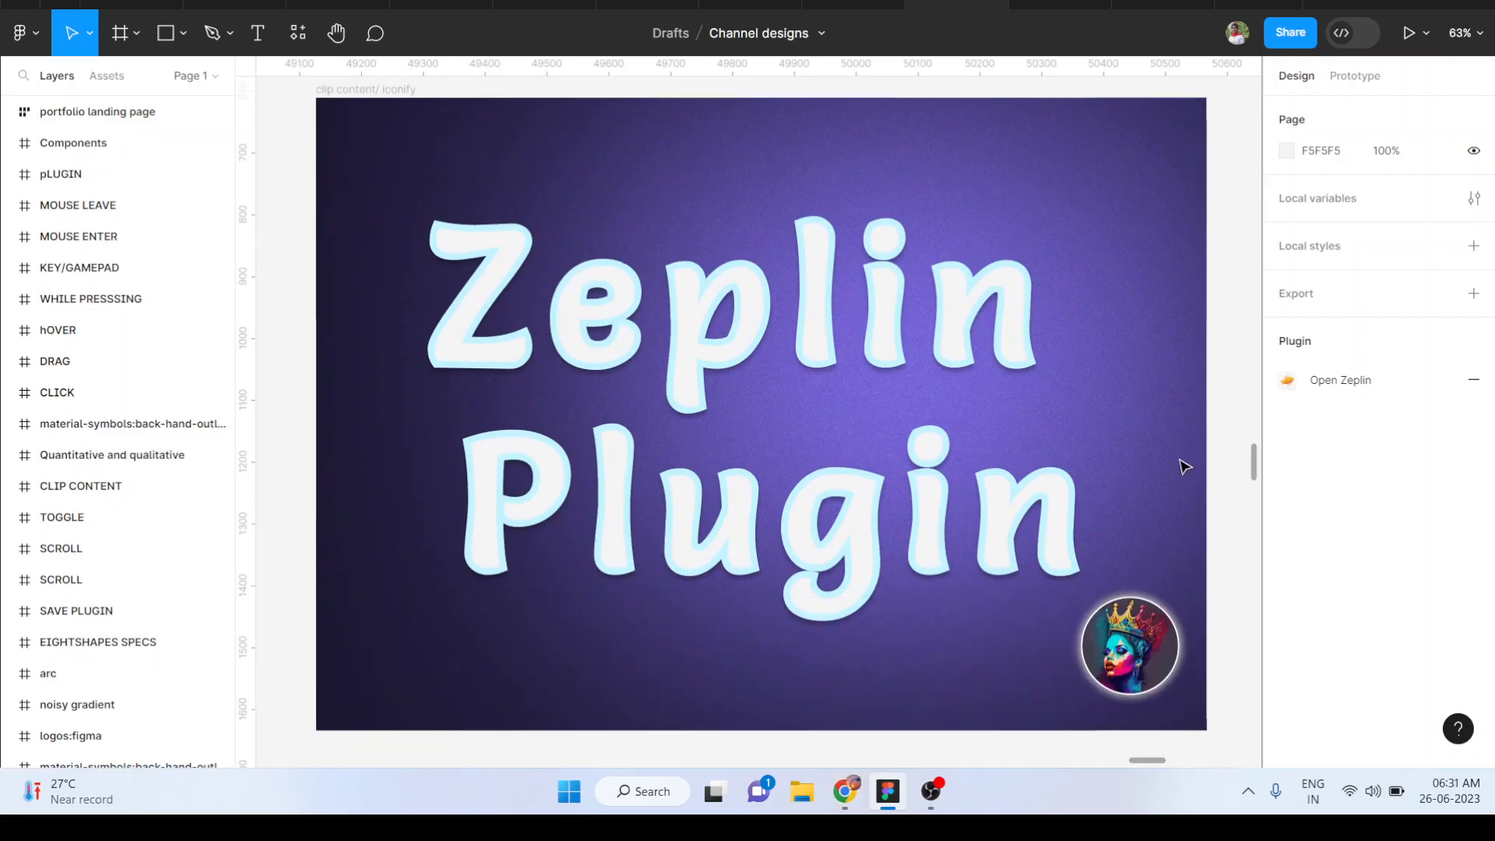
scroll(1184, 466, "down", 8)
scroll(1183, 465, "down", 2, "ctrl")
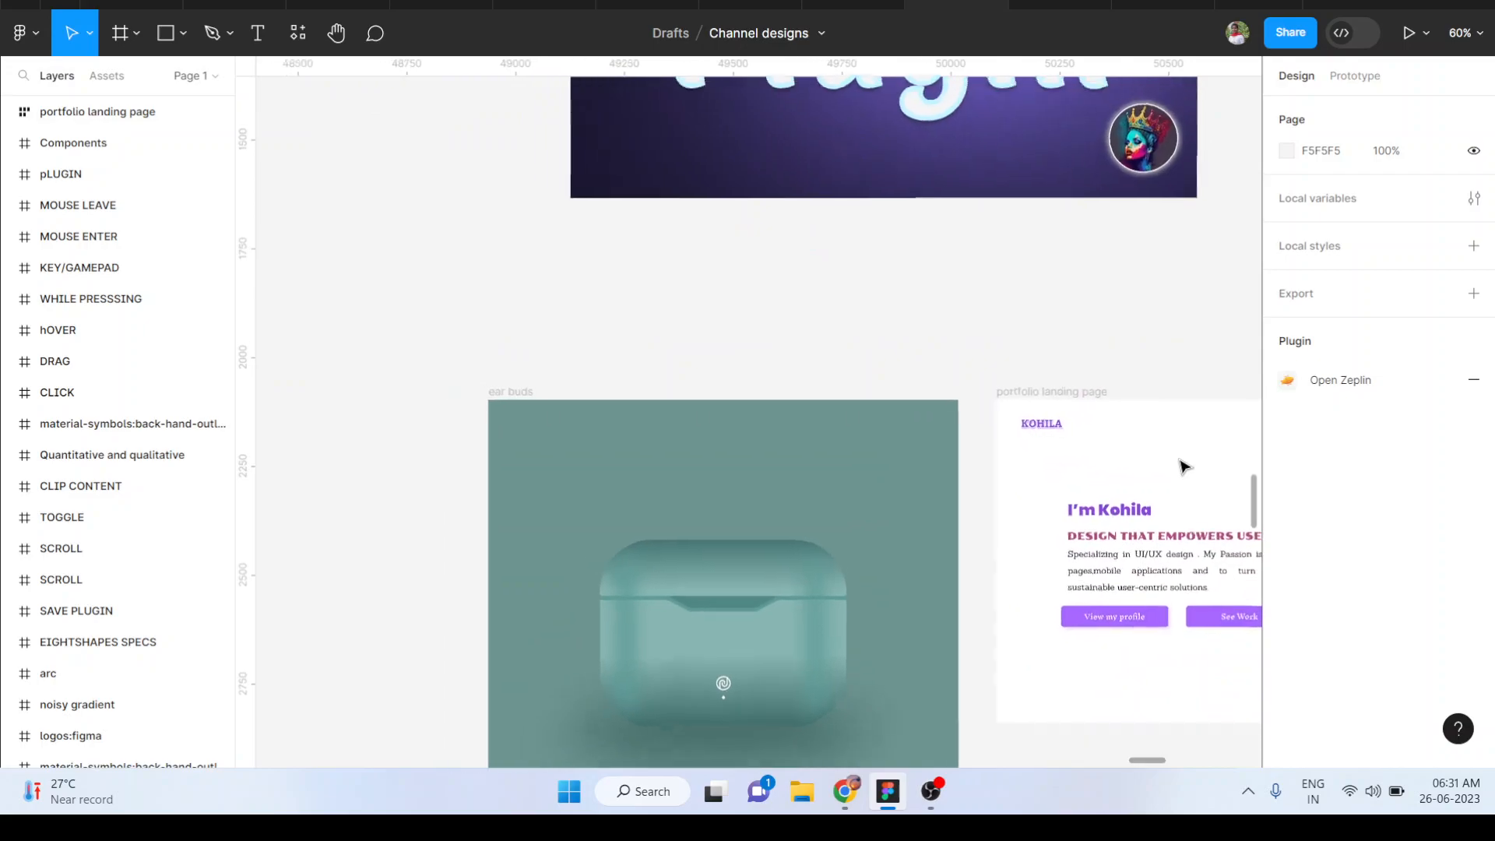
scroll(1183, 466, "down", 6, "ctrl")
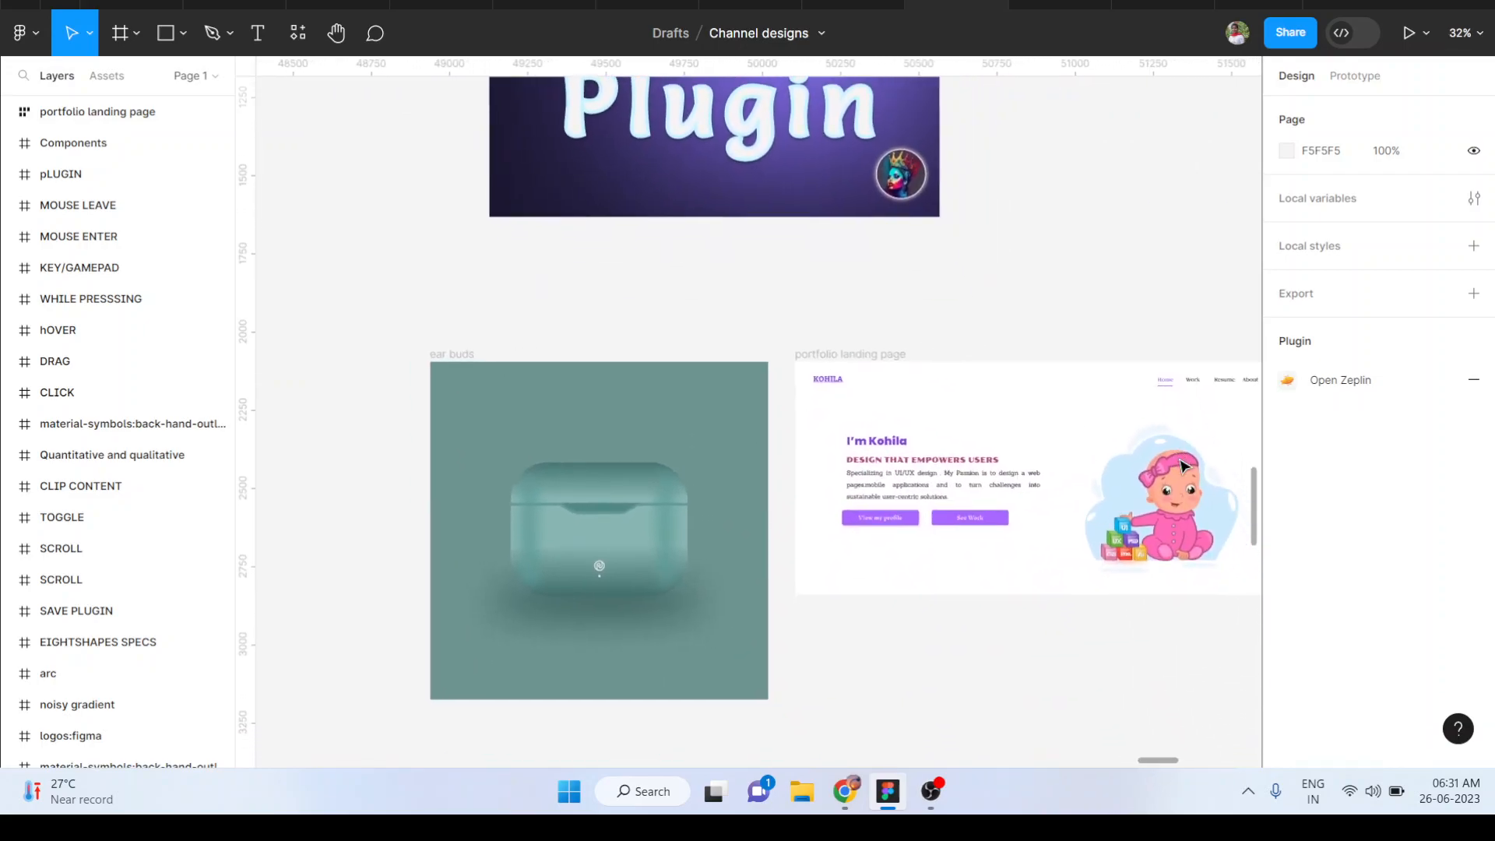
scroll(667, 417, "right", 2)
scroll(668, 418, "down", 1)
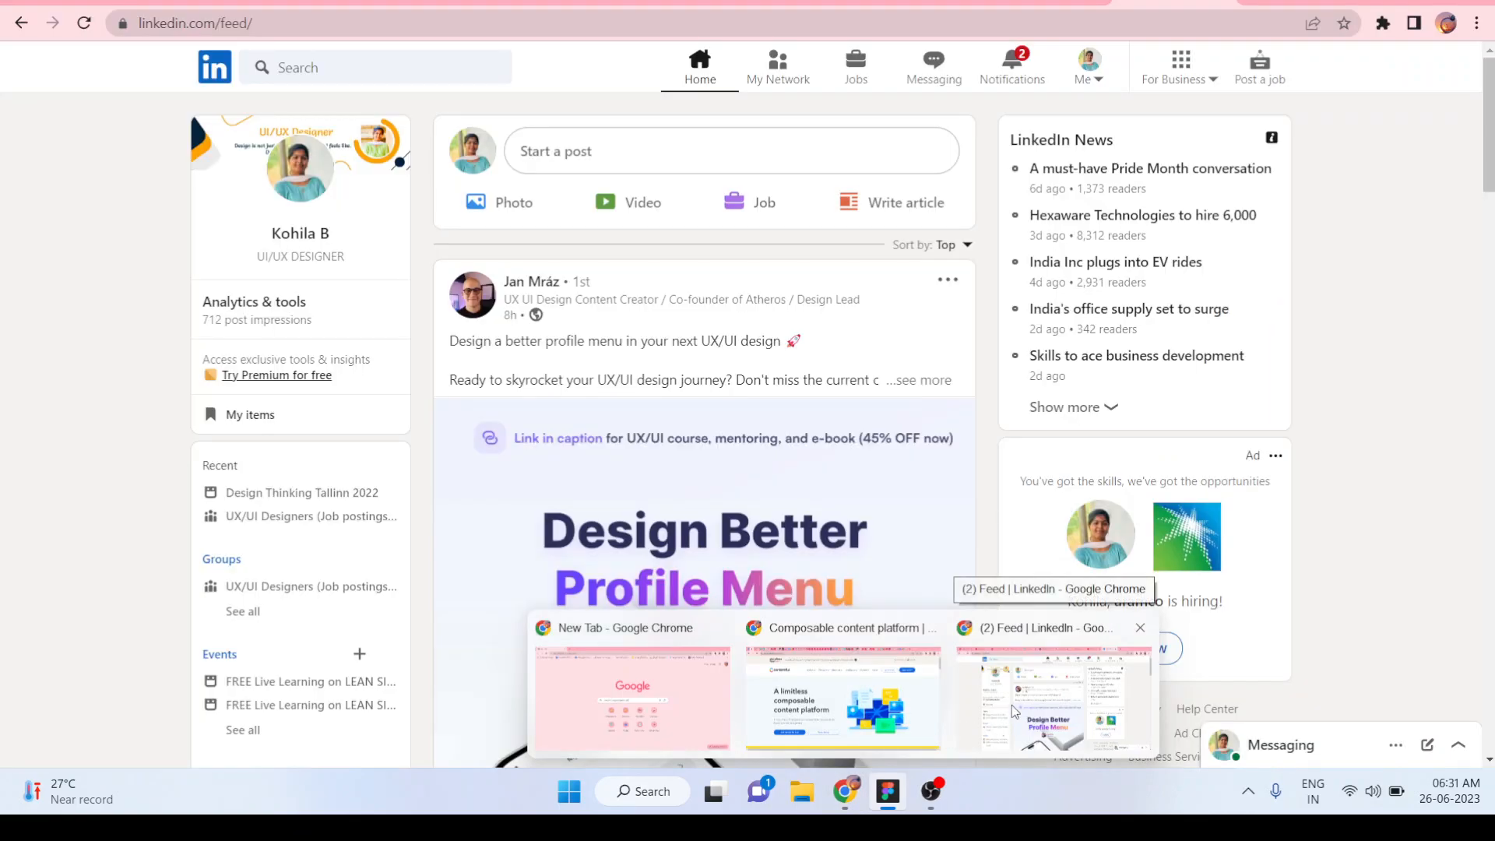
- Switch to Chrome to view the projects in the Zeplin workspace, and return to Figma
left_click(1044, 701)
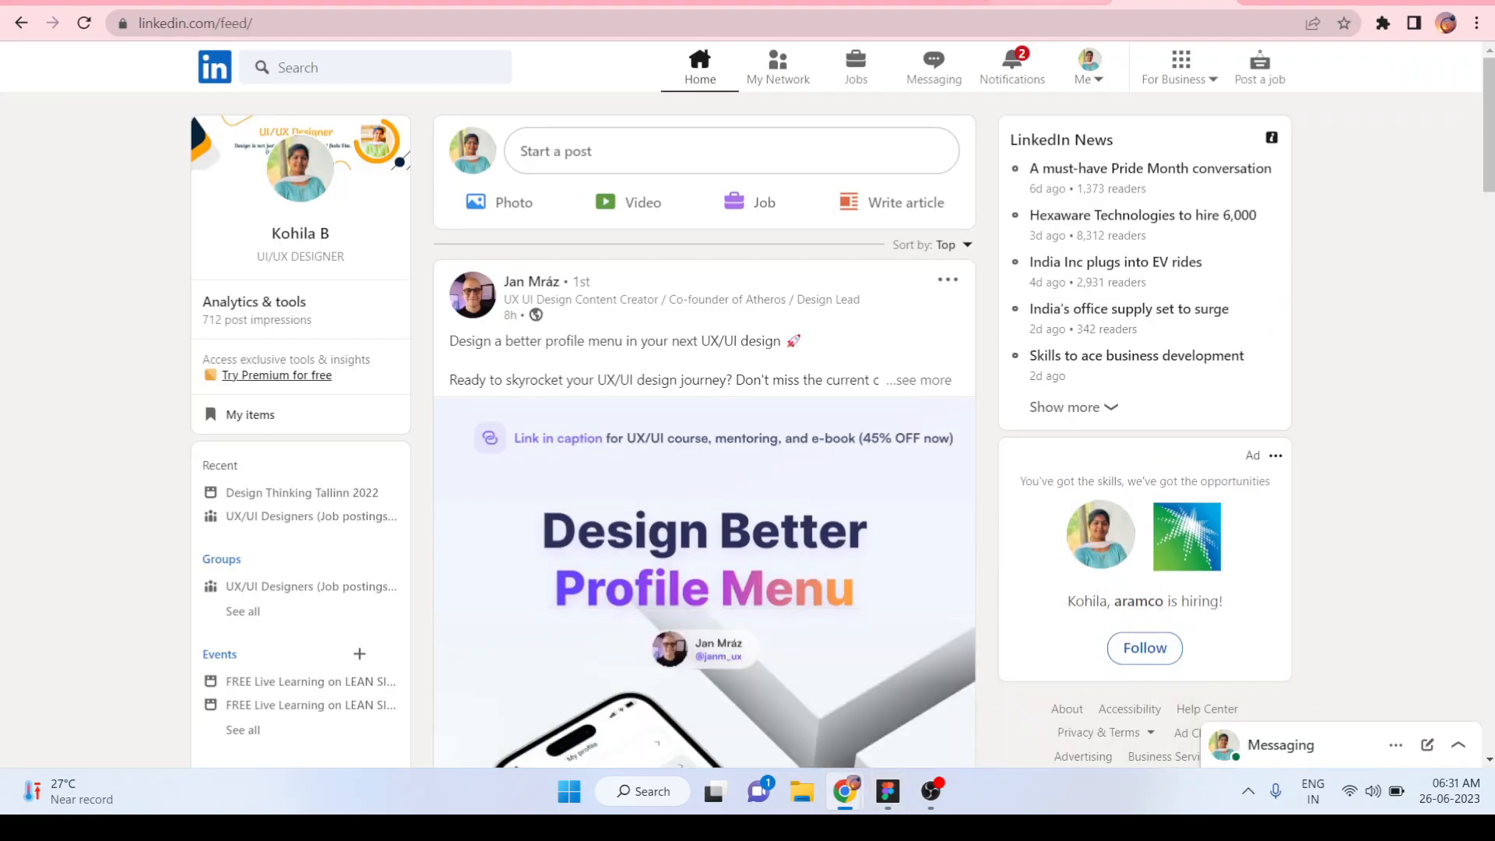
left_click(930, 3)
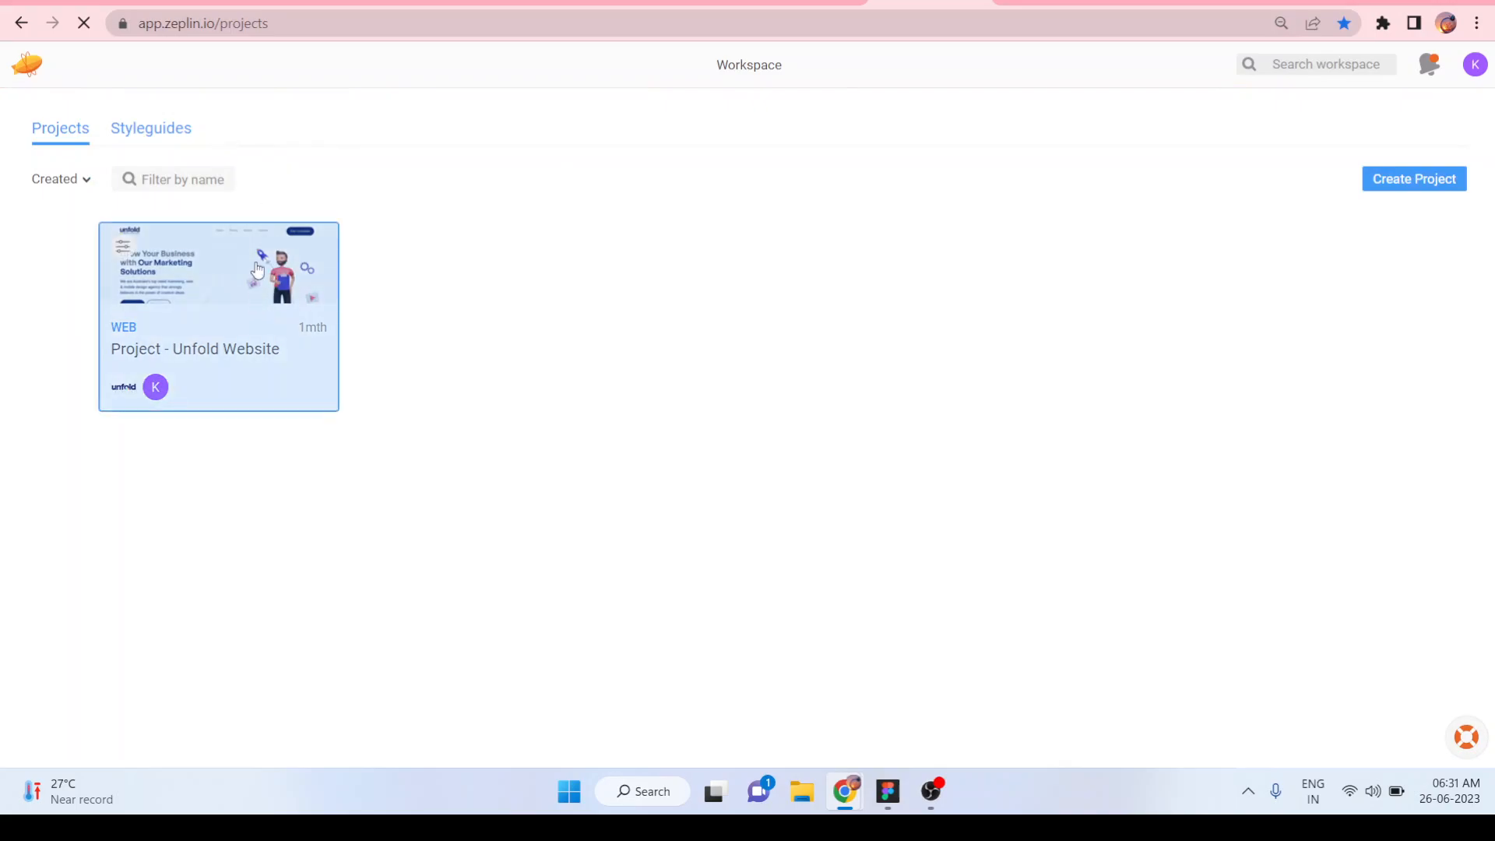
key("alt+Tab")
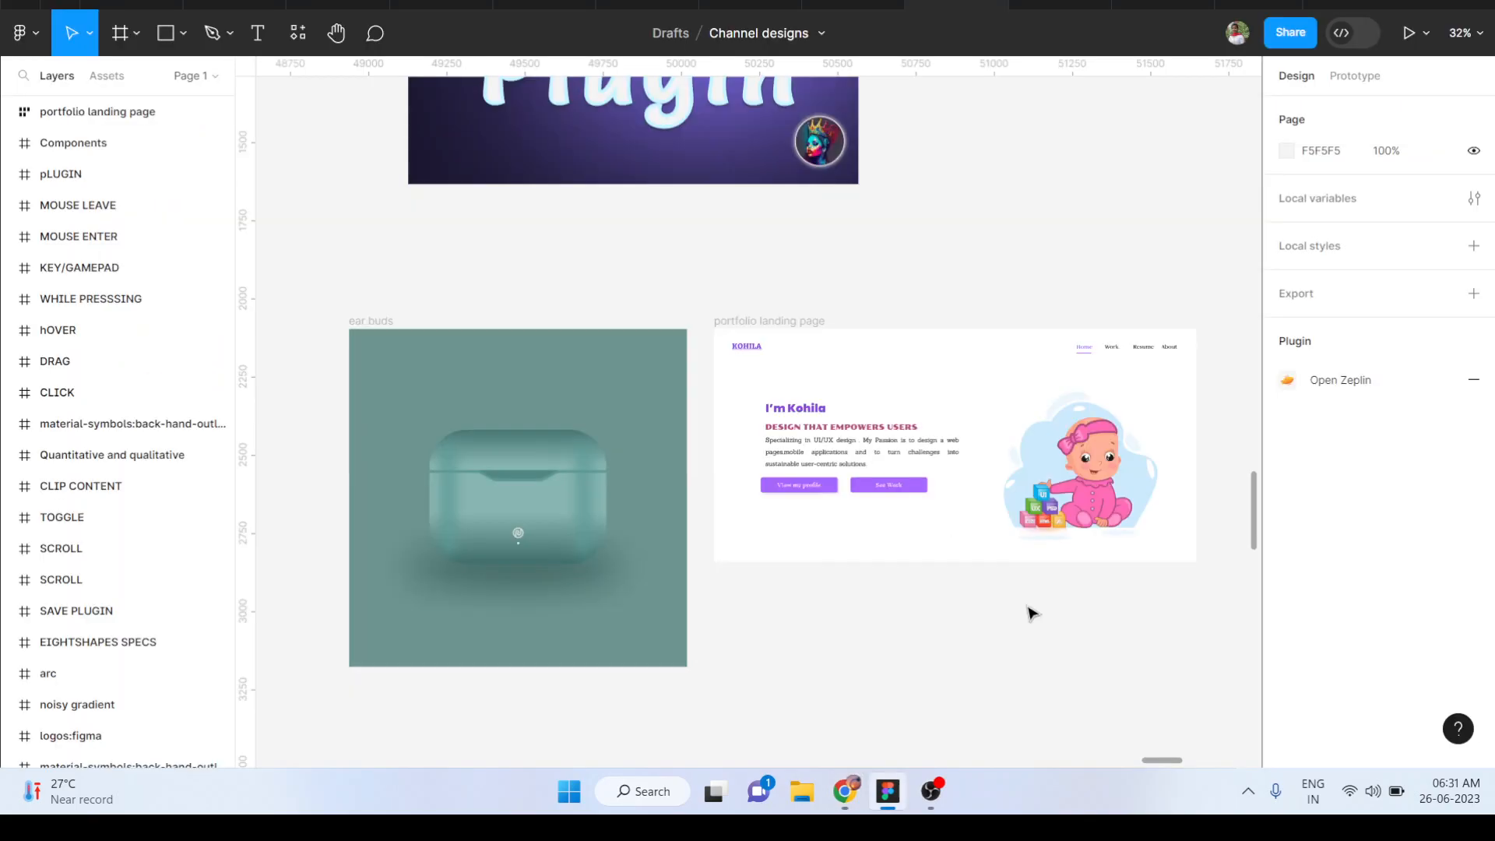
- Select the ear buds frame and the portfolio landing page frame in turn
scroll(774, 541, "up", 5)
scroll(777, 541, "up", 2)
scroll(778, 544, "down", 3)
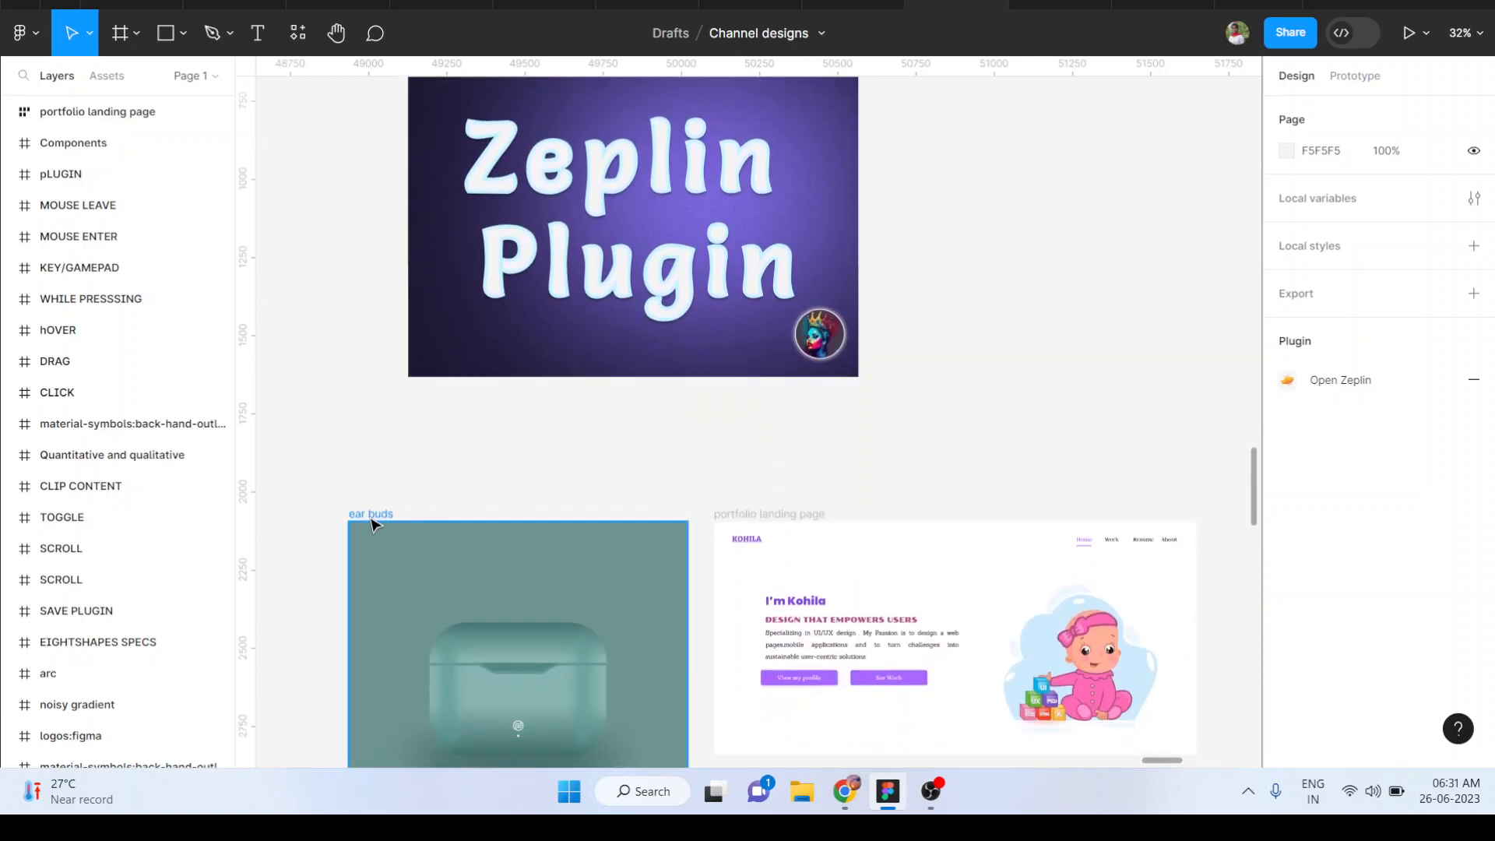
left_click(373, 526)
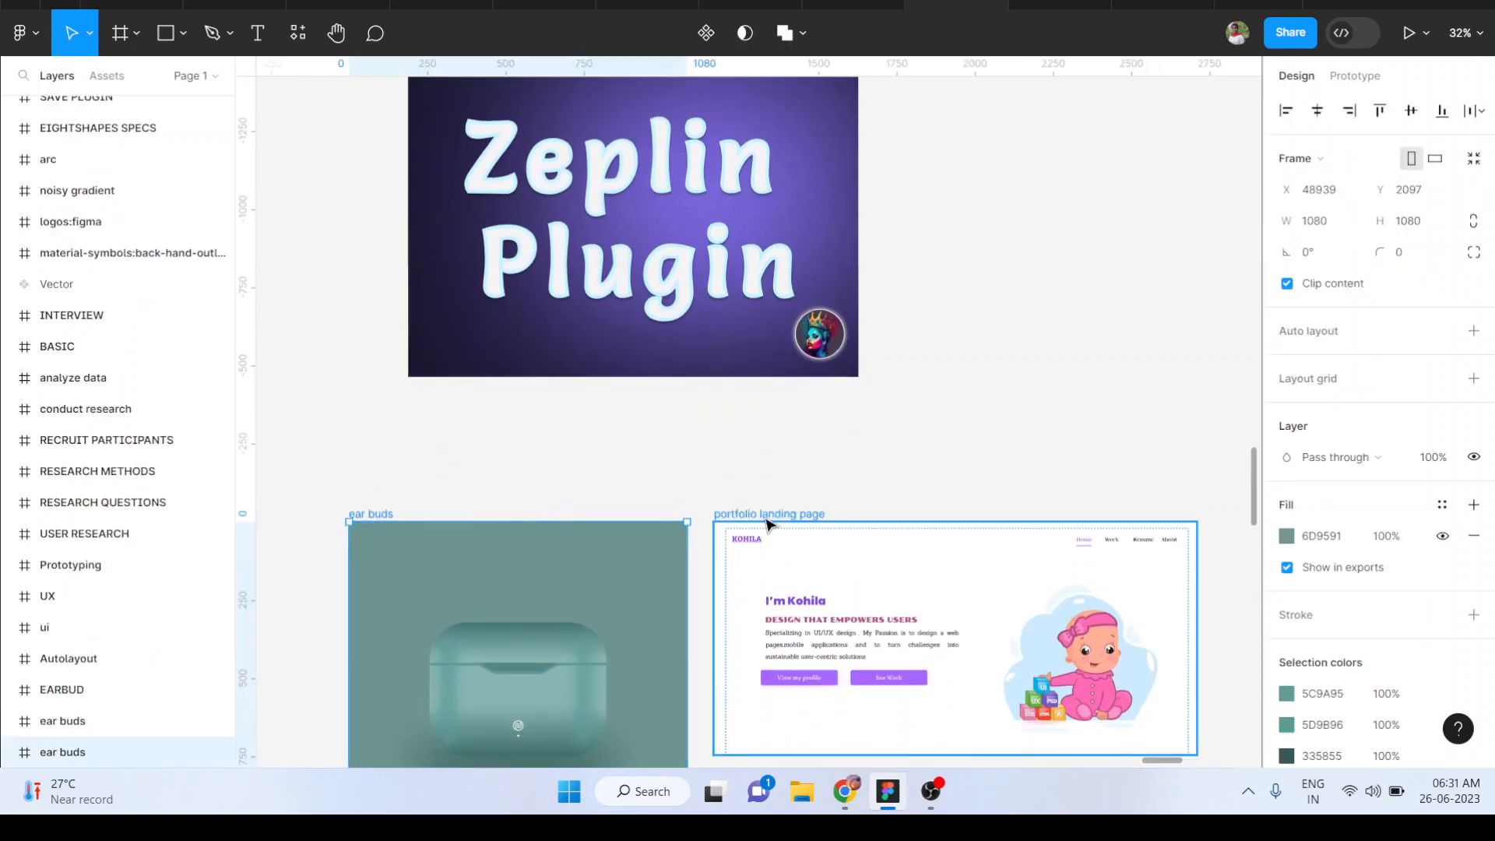
left_click(767, 522)
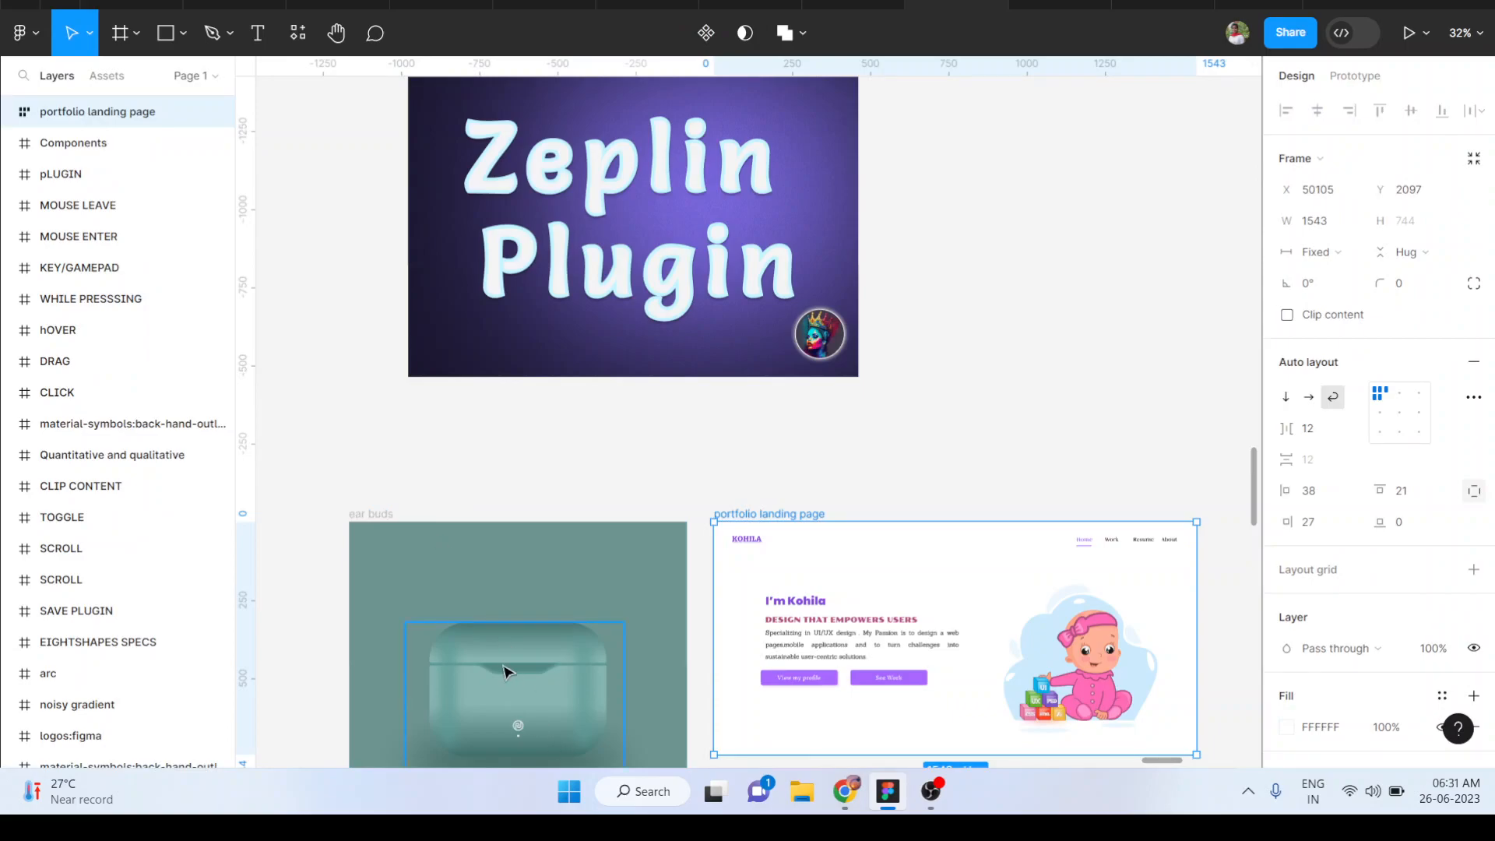
- Examine the nested auto layout frames around the portfolio landing page's heading, text and buttons, and clear the selection
scroll(502, 669, "down", 2)
double_click(832, 487)
scroll(832, 486, "up", 5, "ctrl")
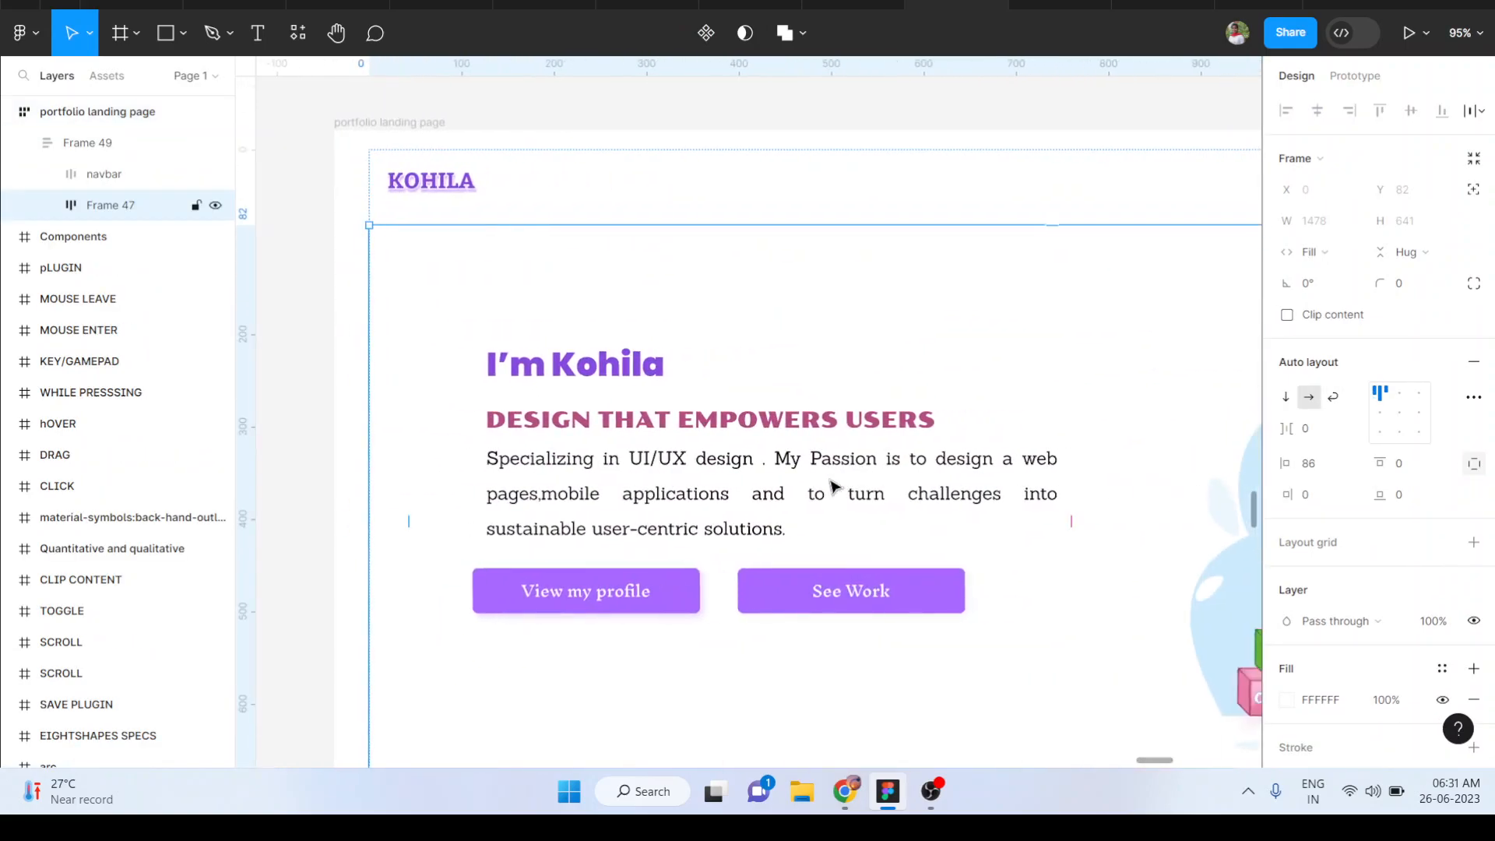
left_click(833, 487)
double_click(832, 487)
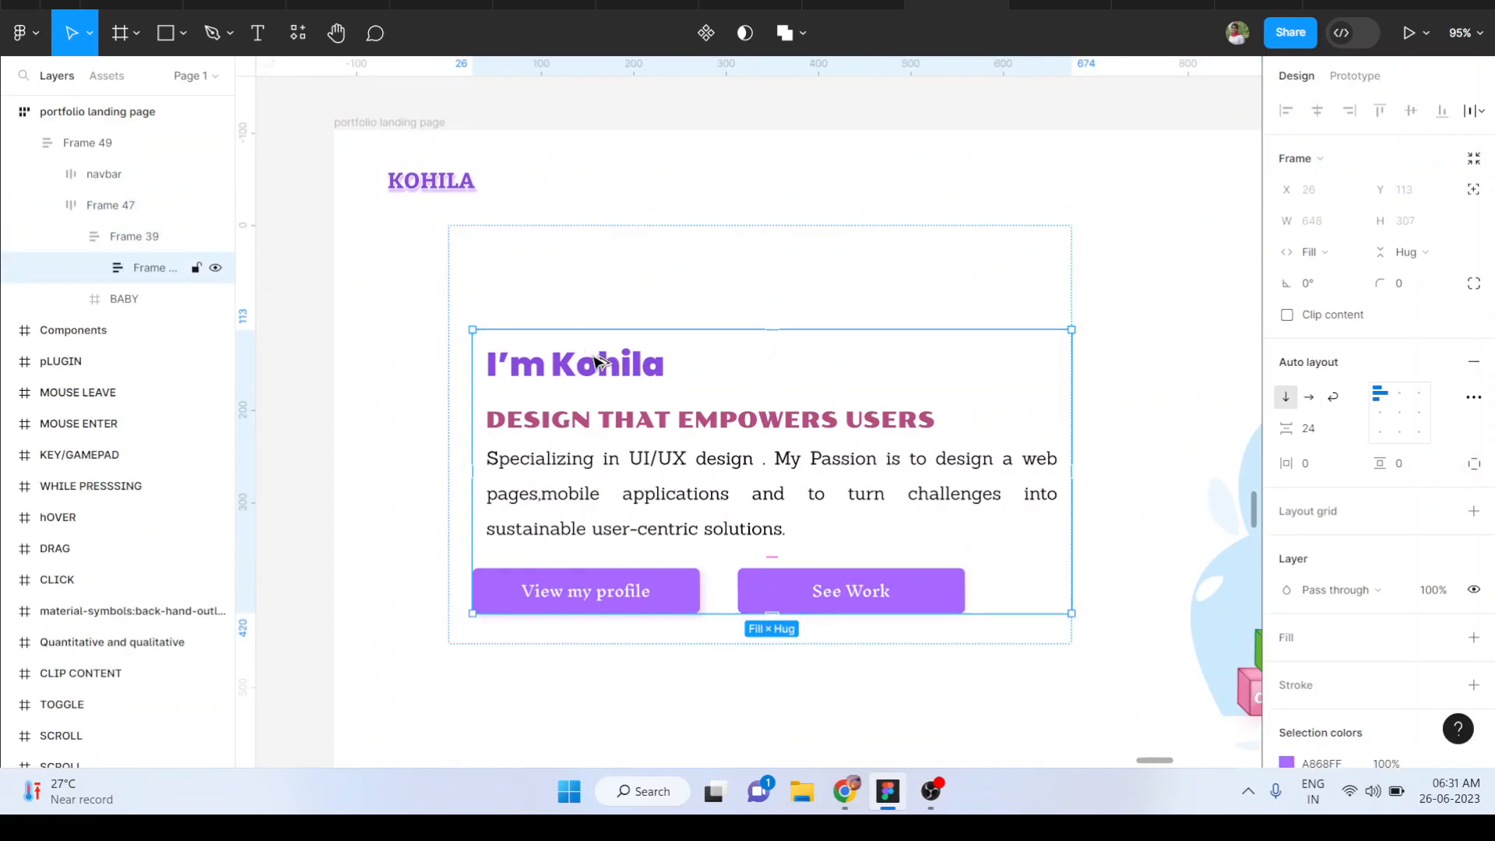
double_click(613, 425)
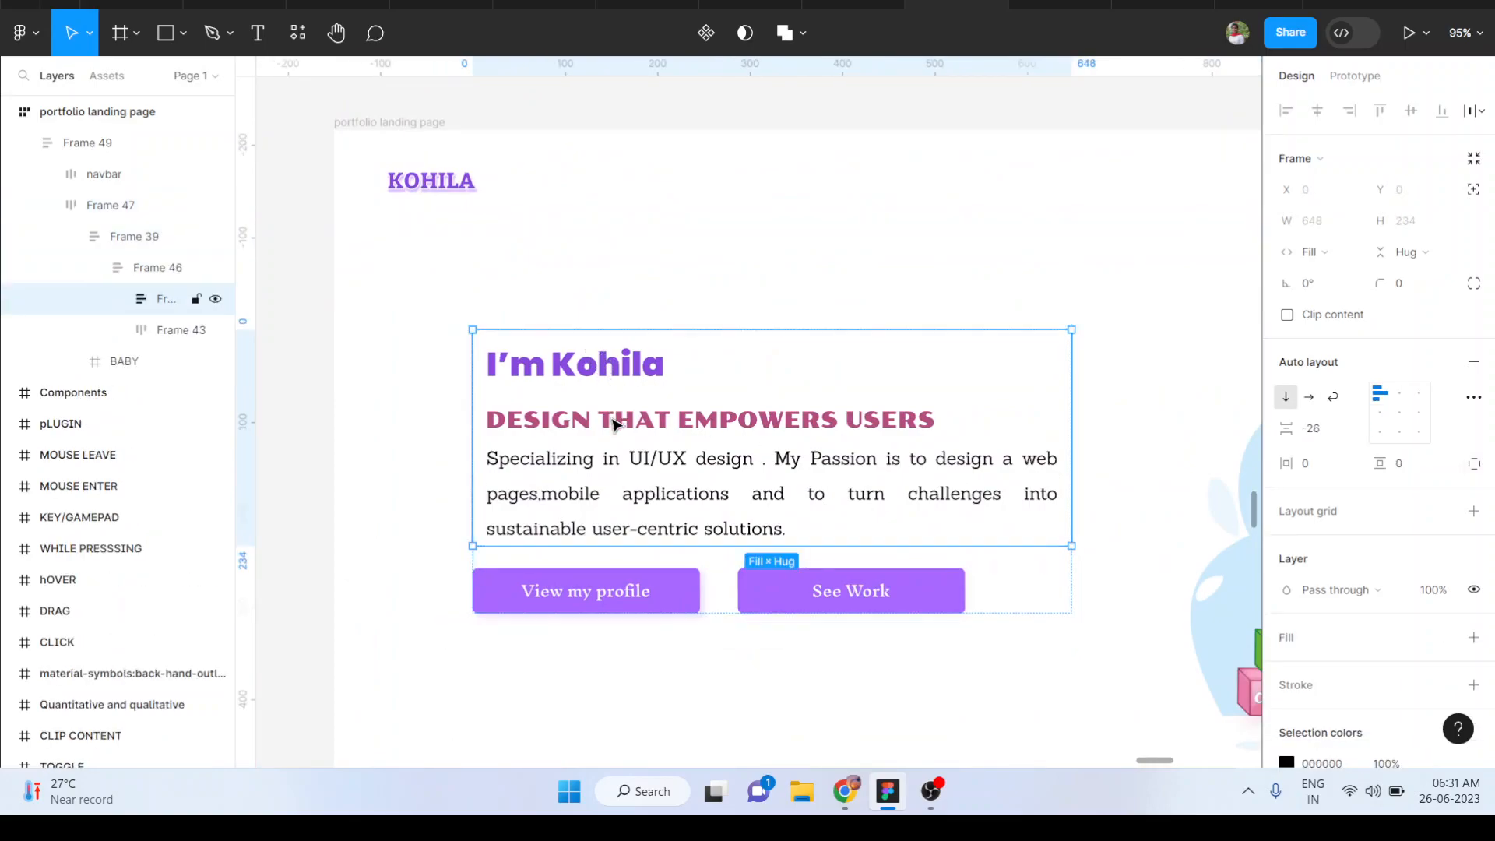
double_click(613, 425)
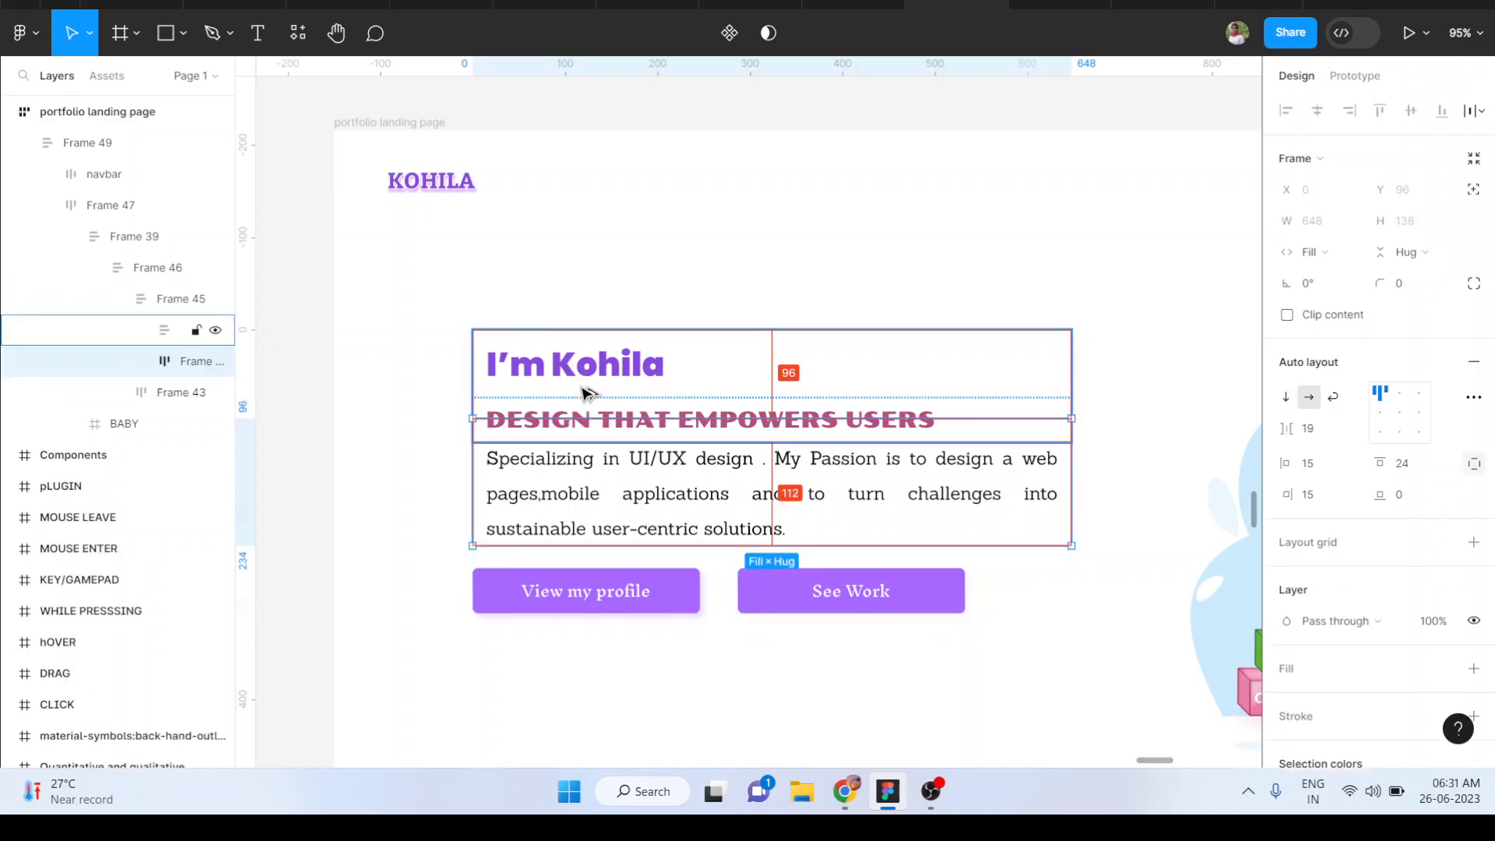
left_click(434, 405)
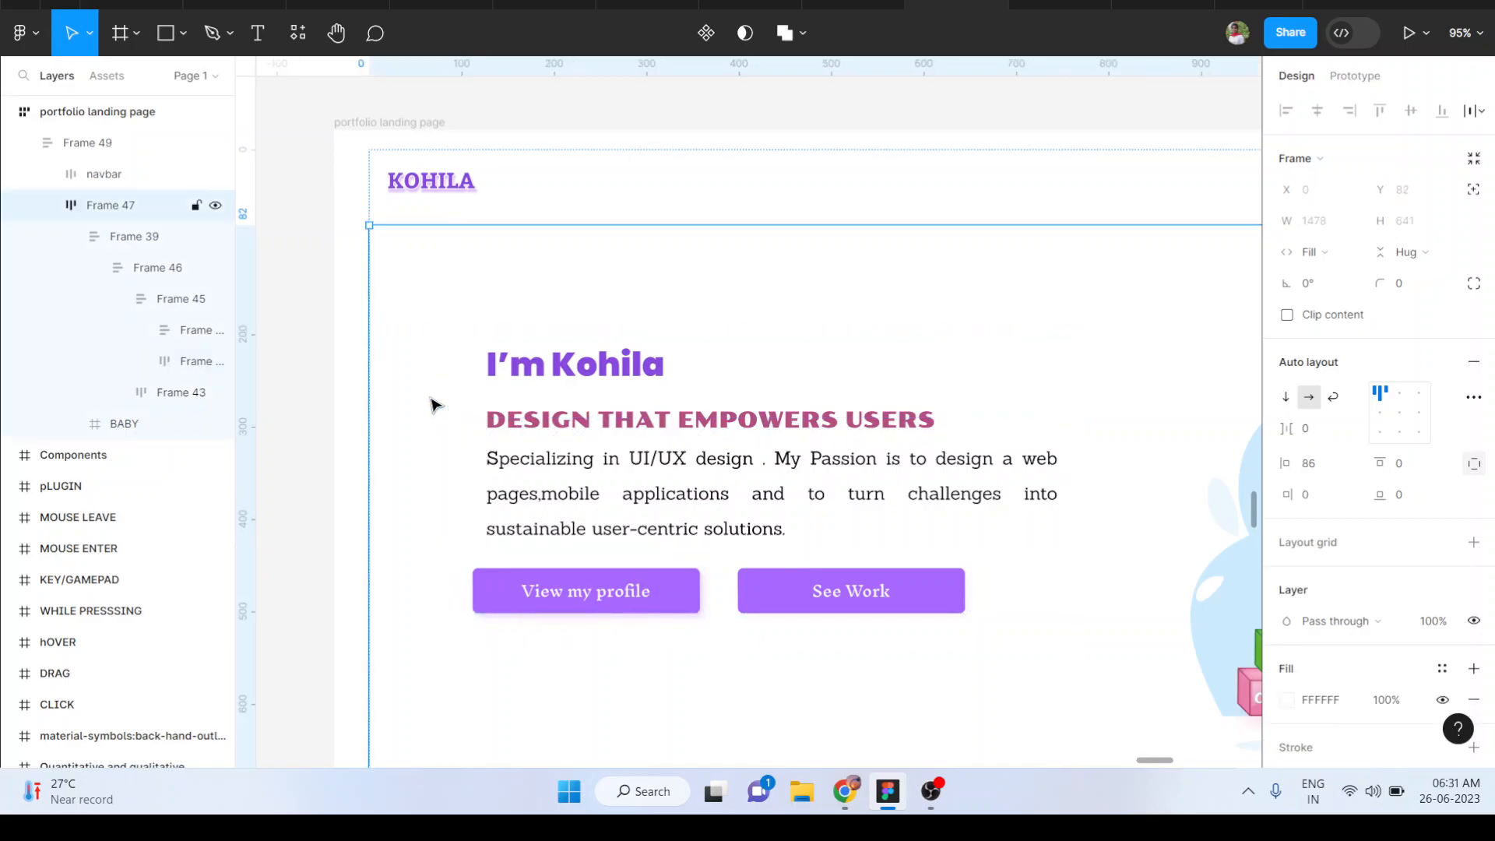
scroll(821, 436, "down", 5)
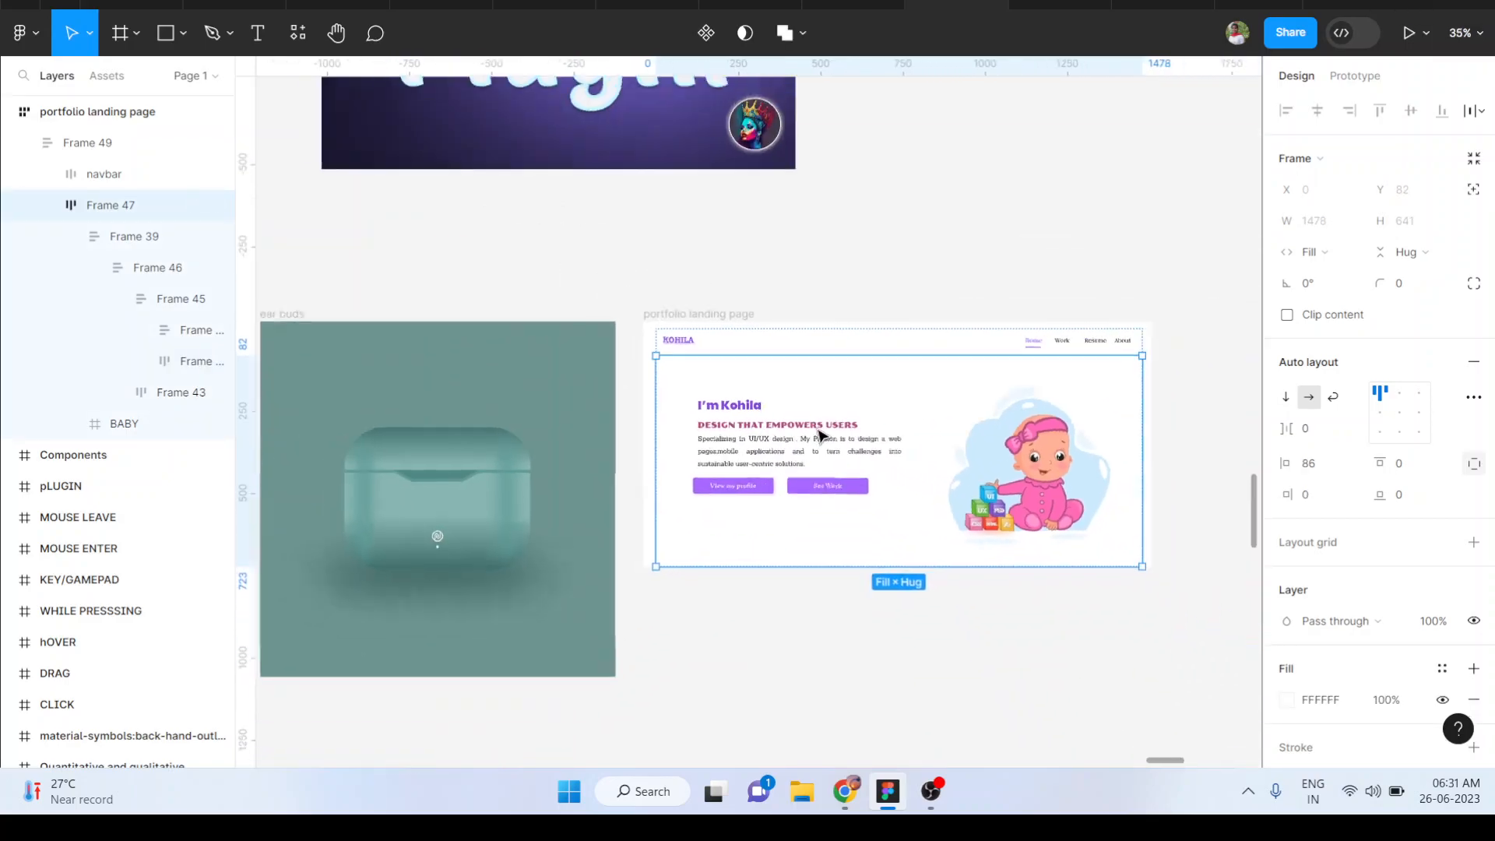
left_click(718, 303)
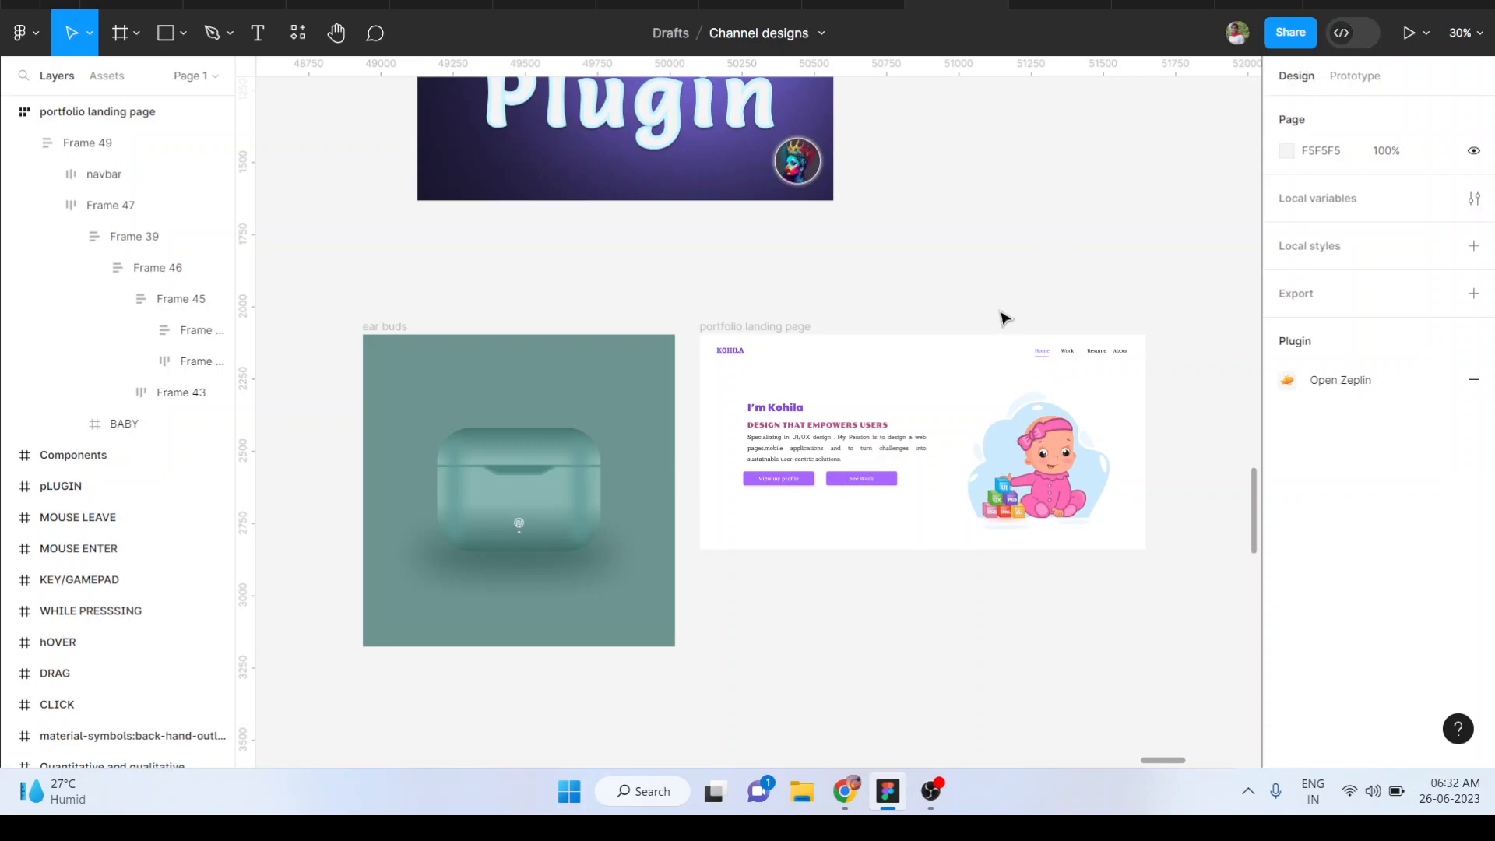
scroll(845, 396, "up", 2)
scroll(845, 395, "up", 2)
scroll(768, 244, "up", 1)
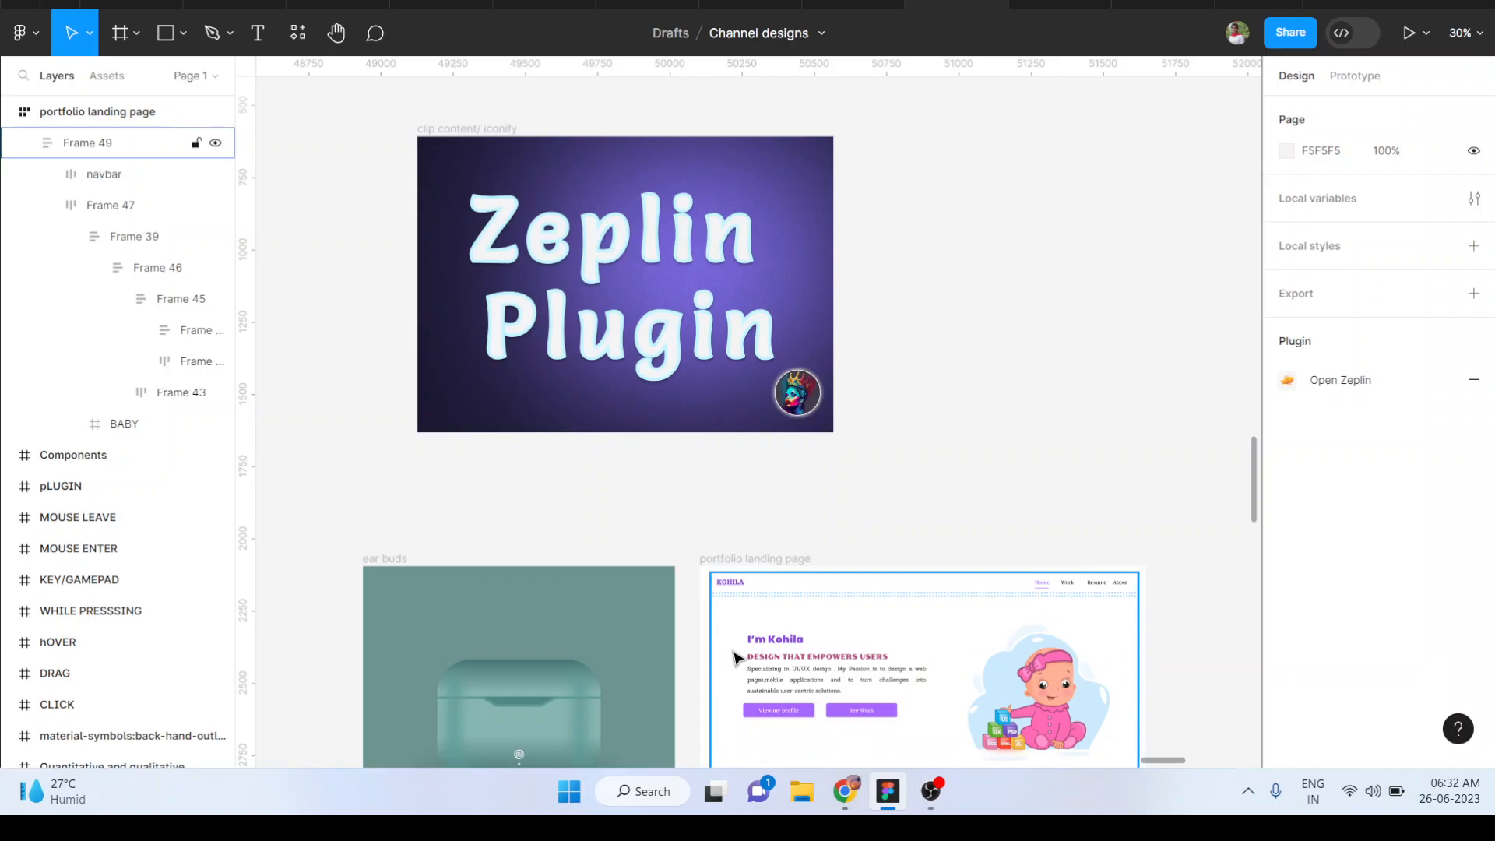
scroll(735, 658, "down", 2)
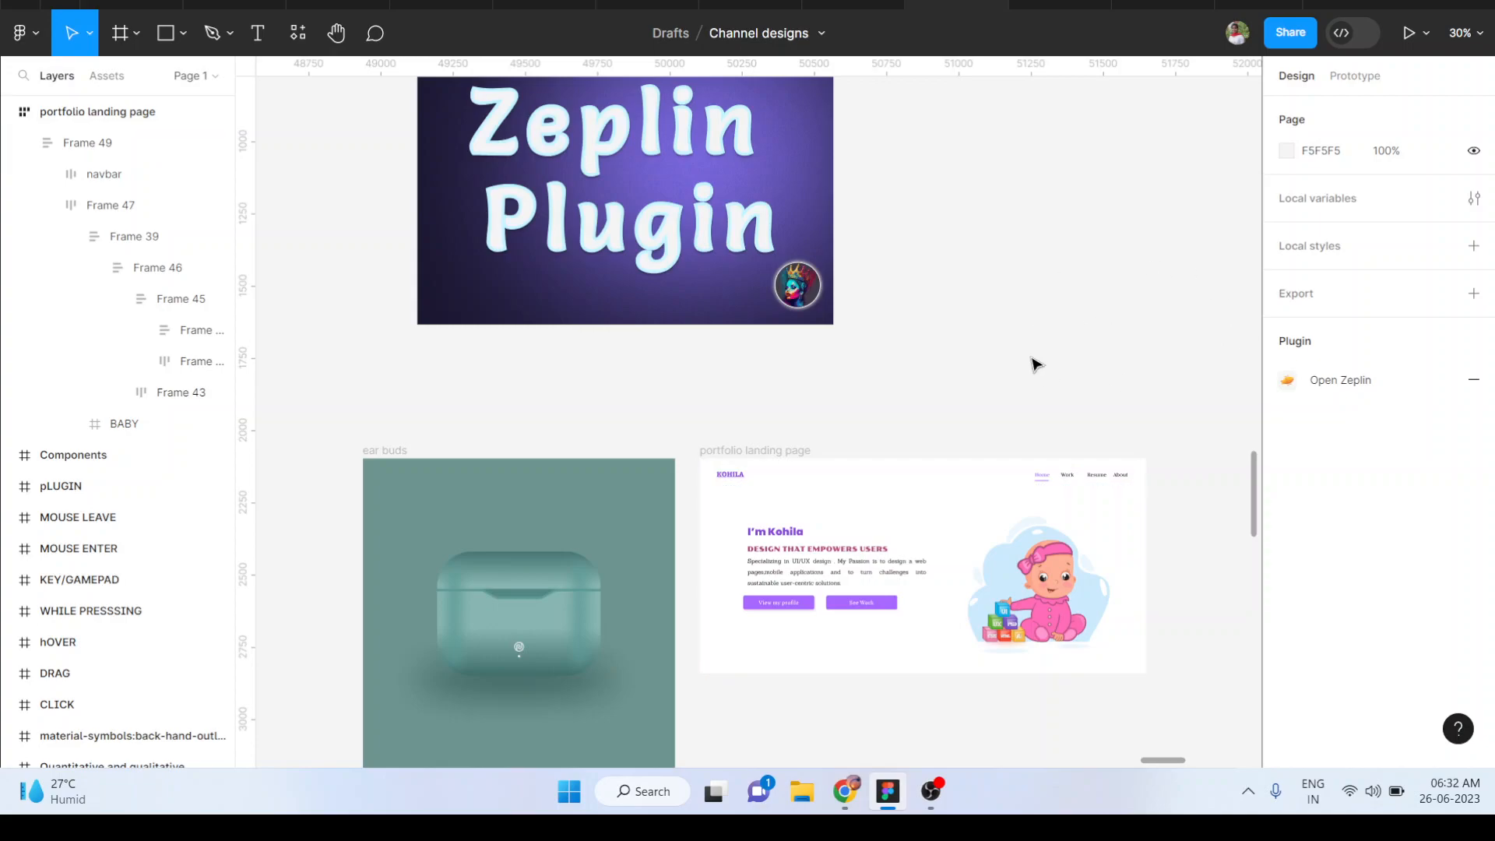
scroll(1034, 364, "up", 2)
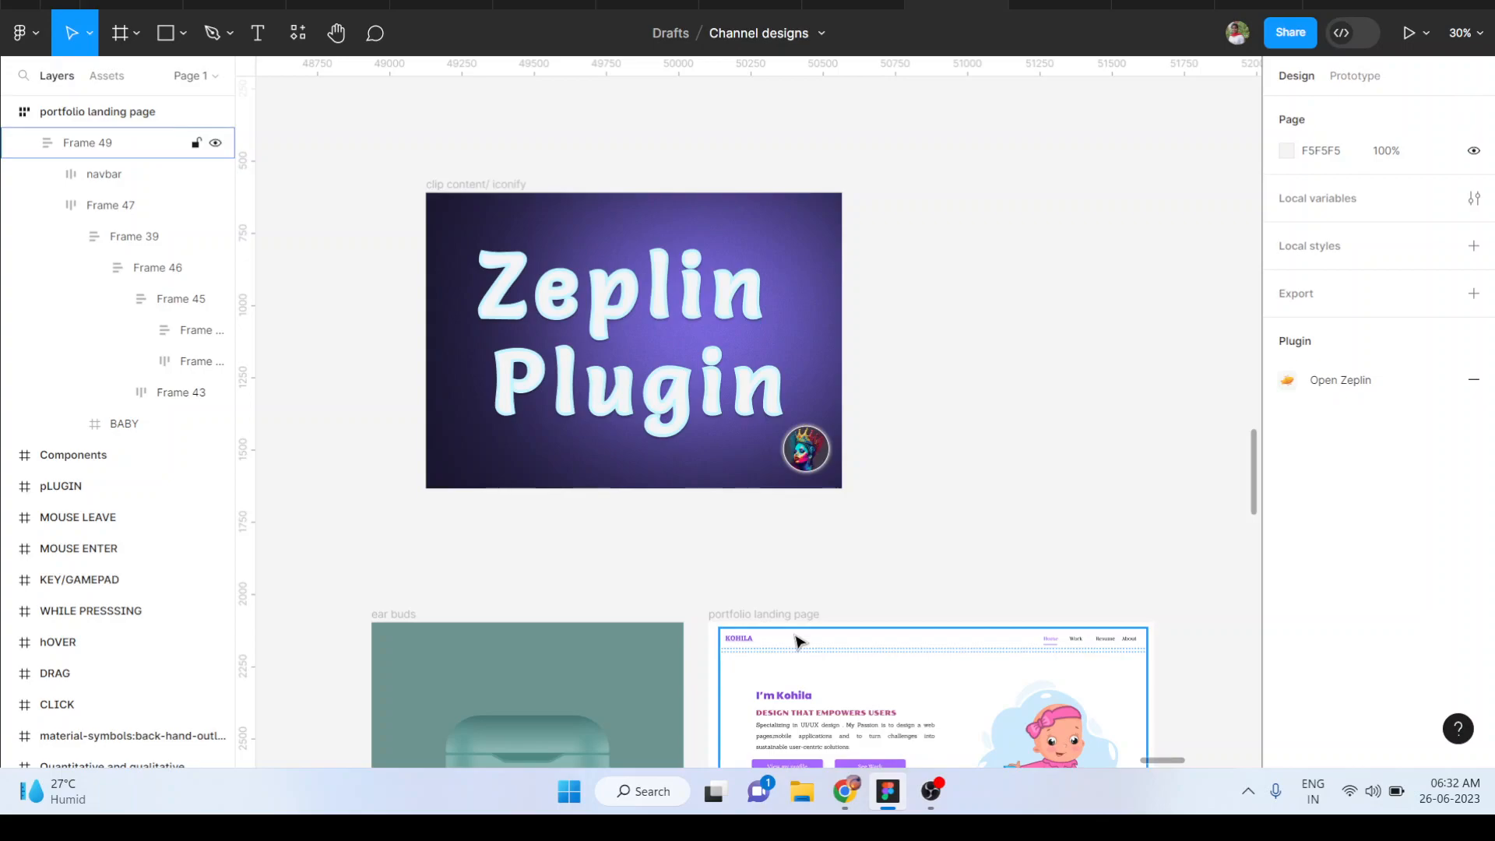
scroll(798, 640, "down", 2)
scroll(798, 640, "right", 1)
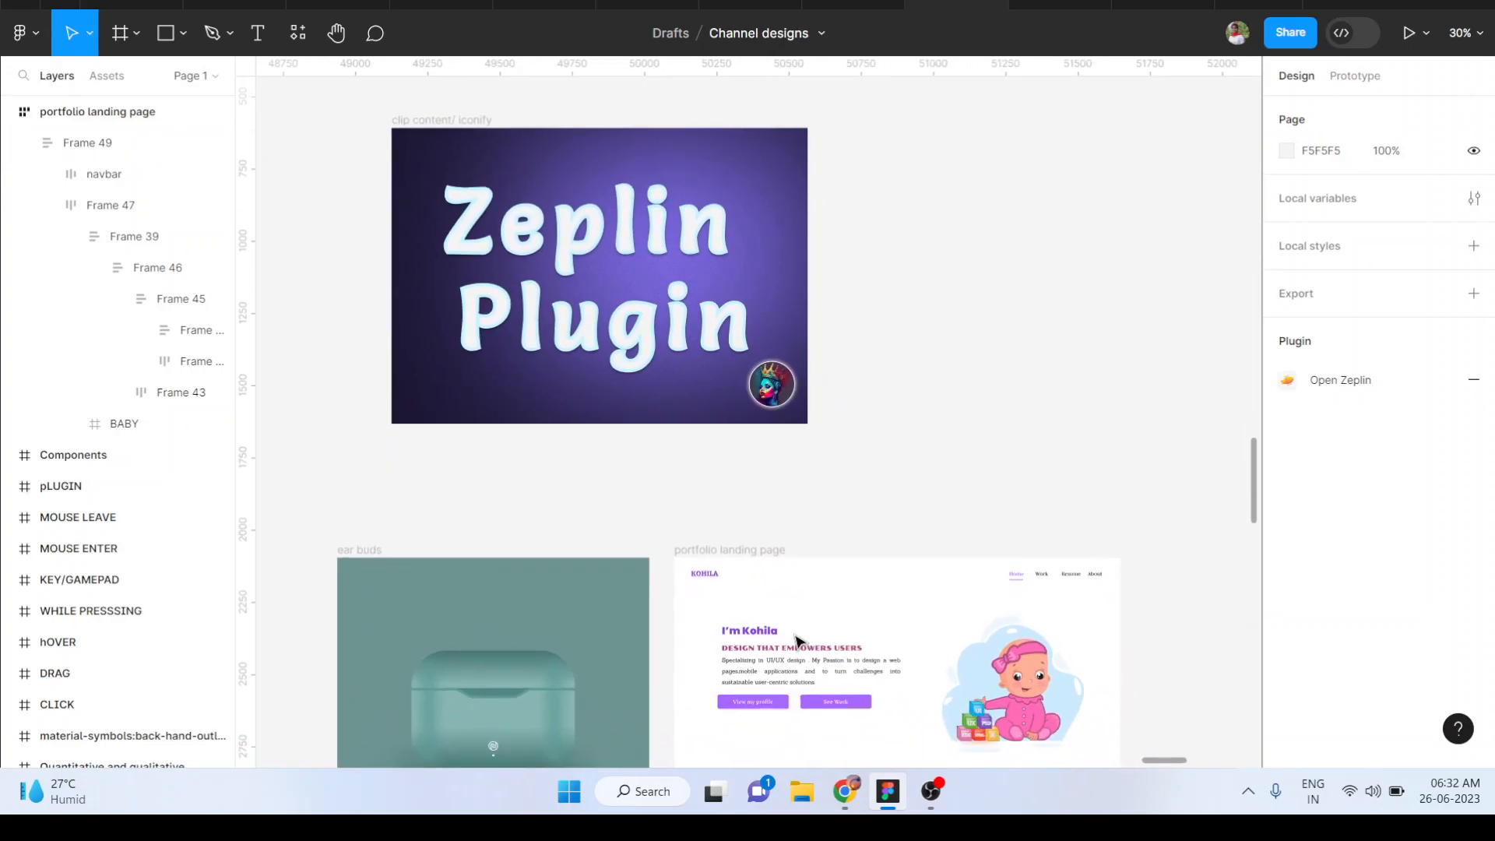
scroll(798, 640, "down", 5)
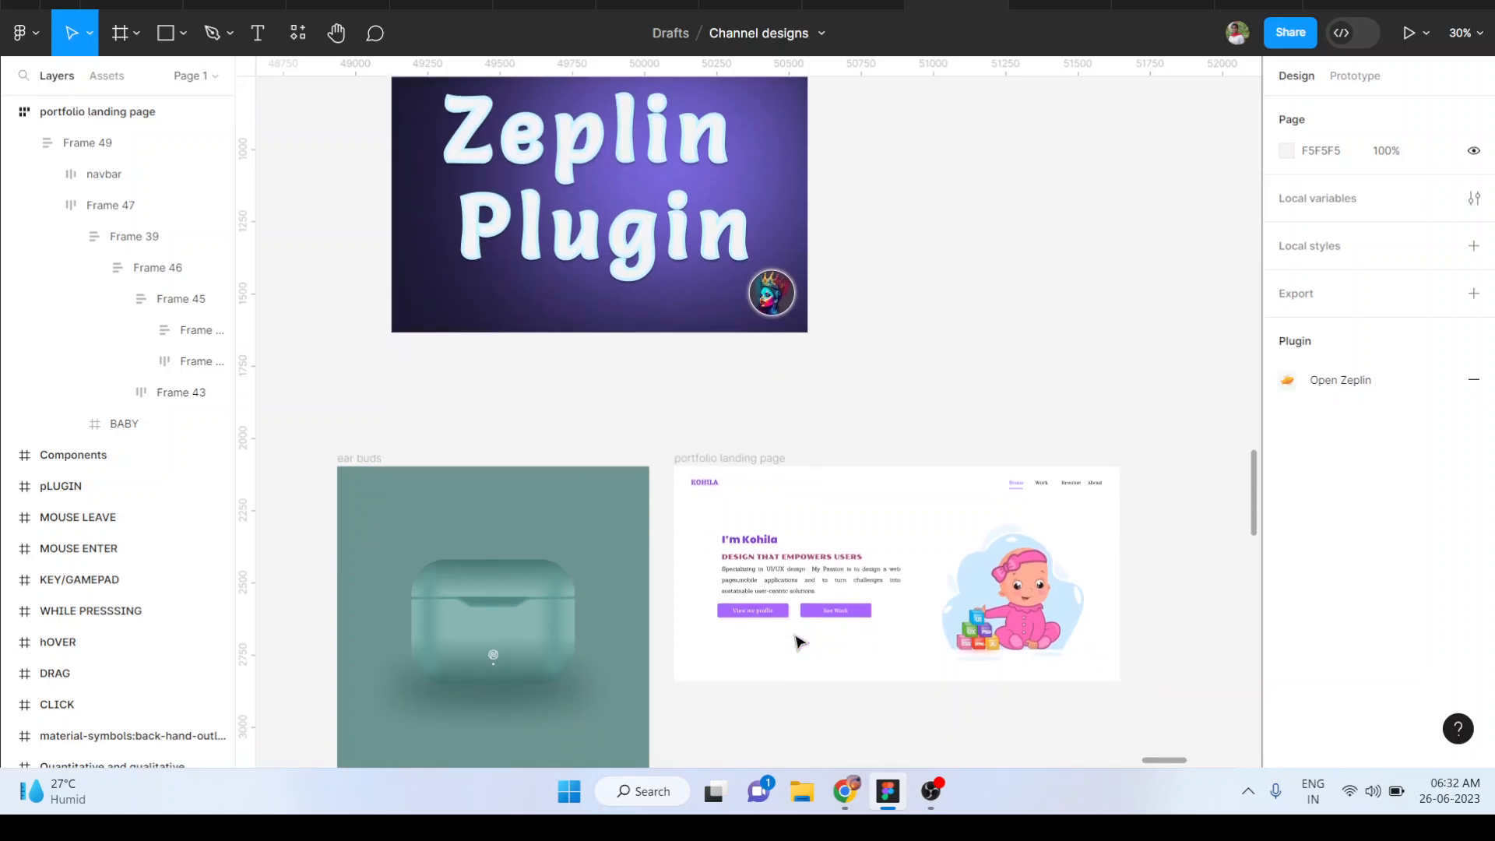
- Launch the Zeplin plugin with the ear buds and portfolio landing page frames both selected, and close it
scroll(505, 380, "up", 2)
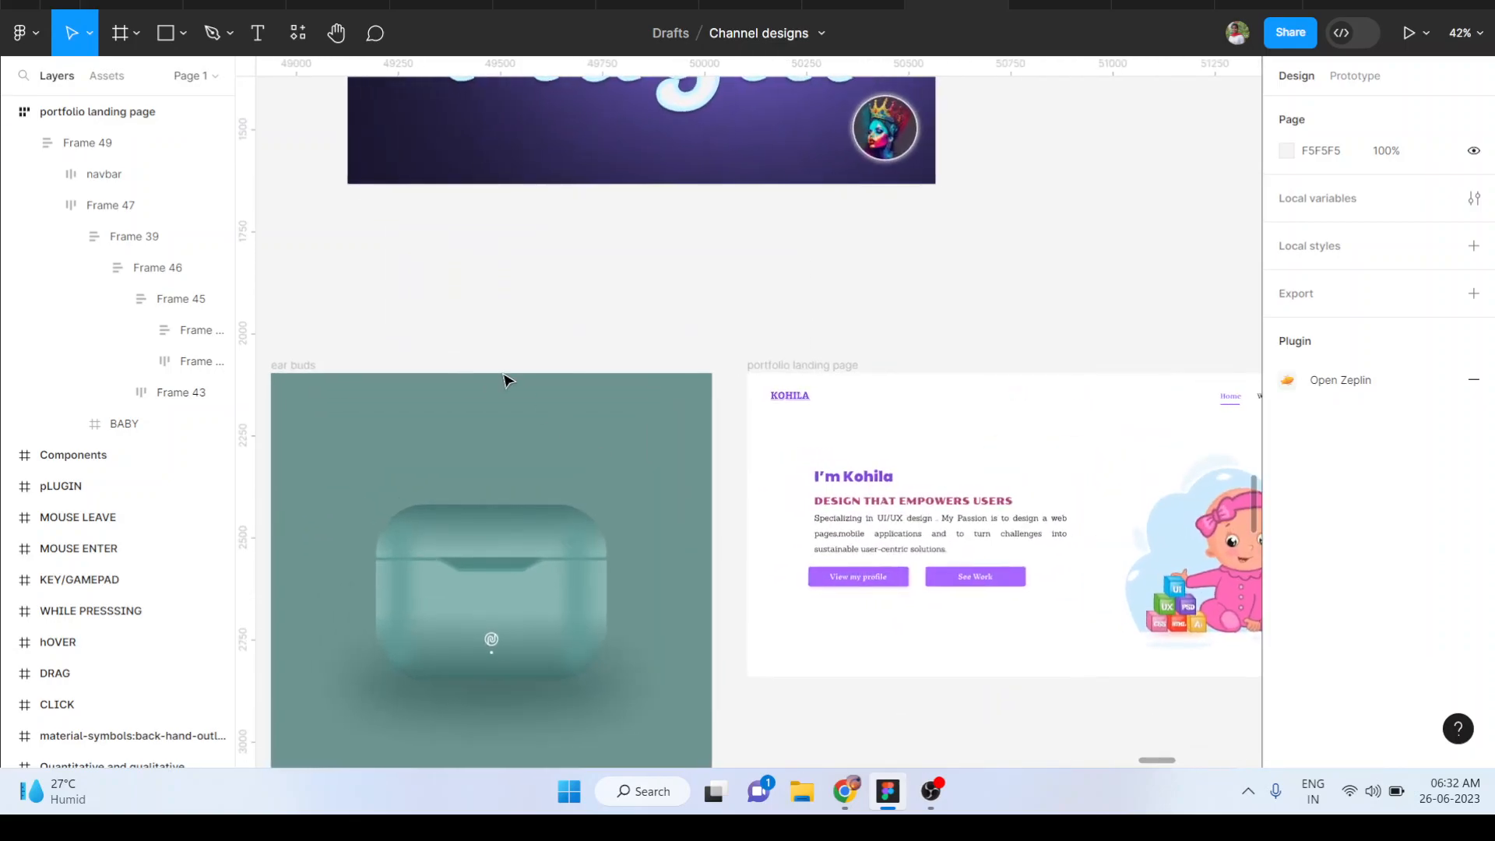
scroll(420, 383, "left", 1)
left_click(308, 366)
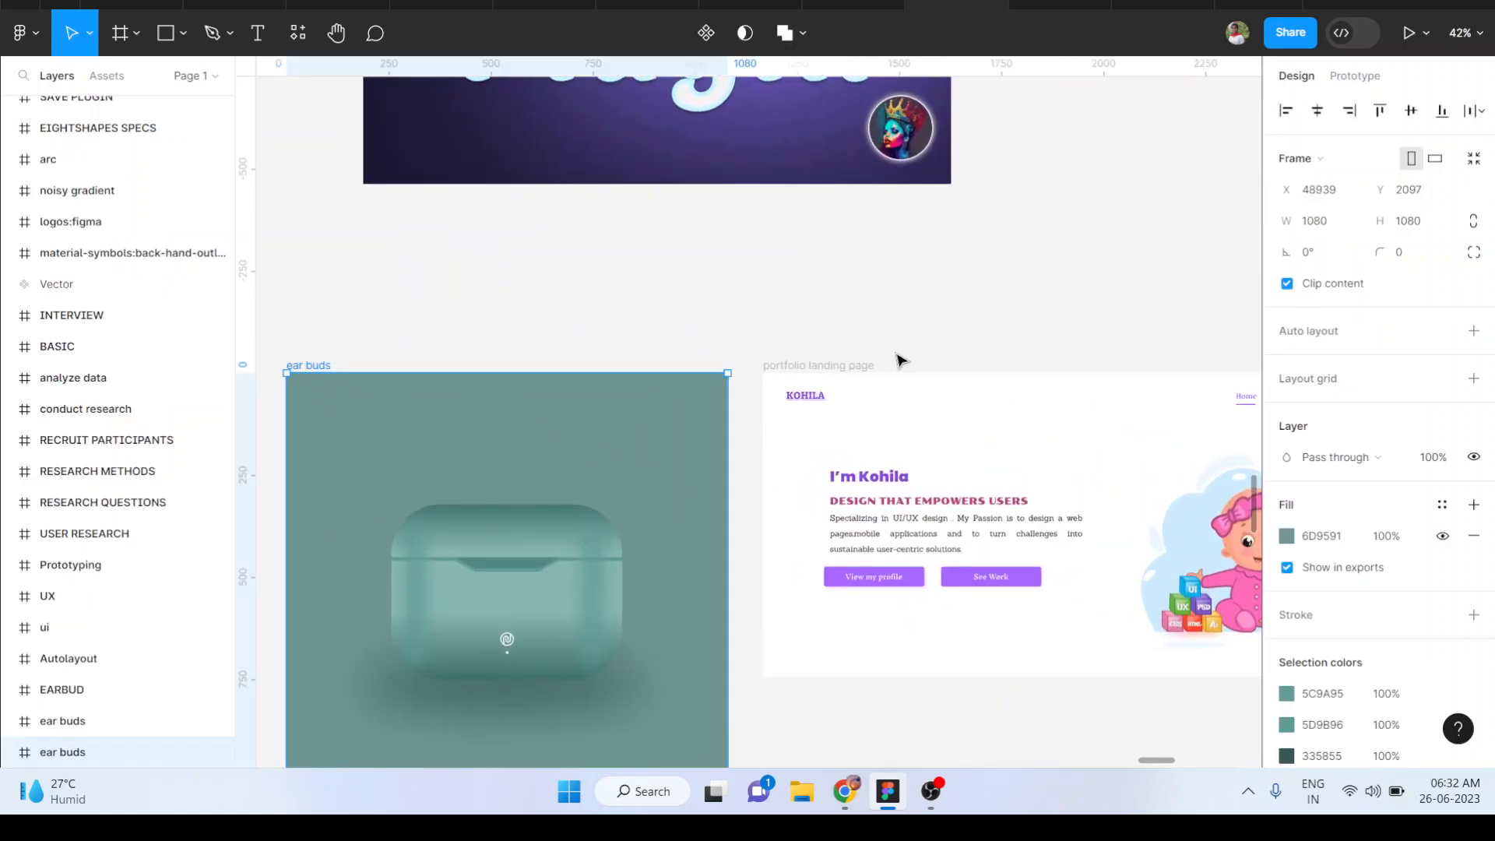
left_click(843, 374, "shift")
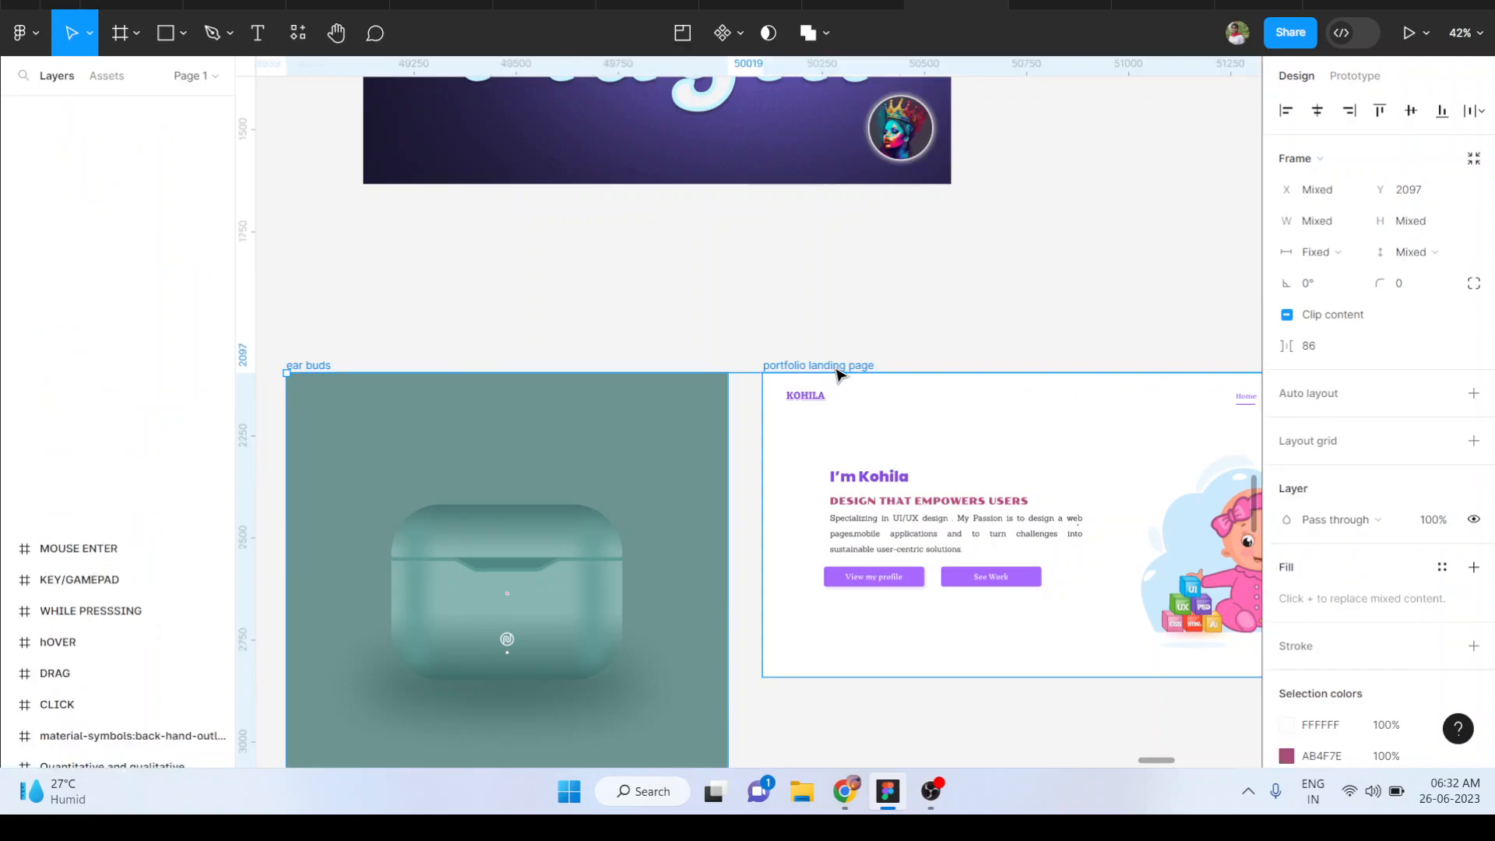
right_click(899, 428)
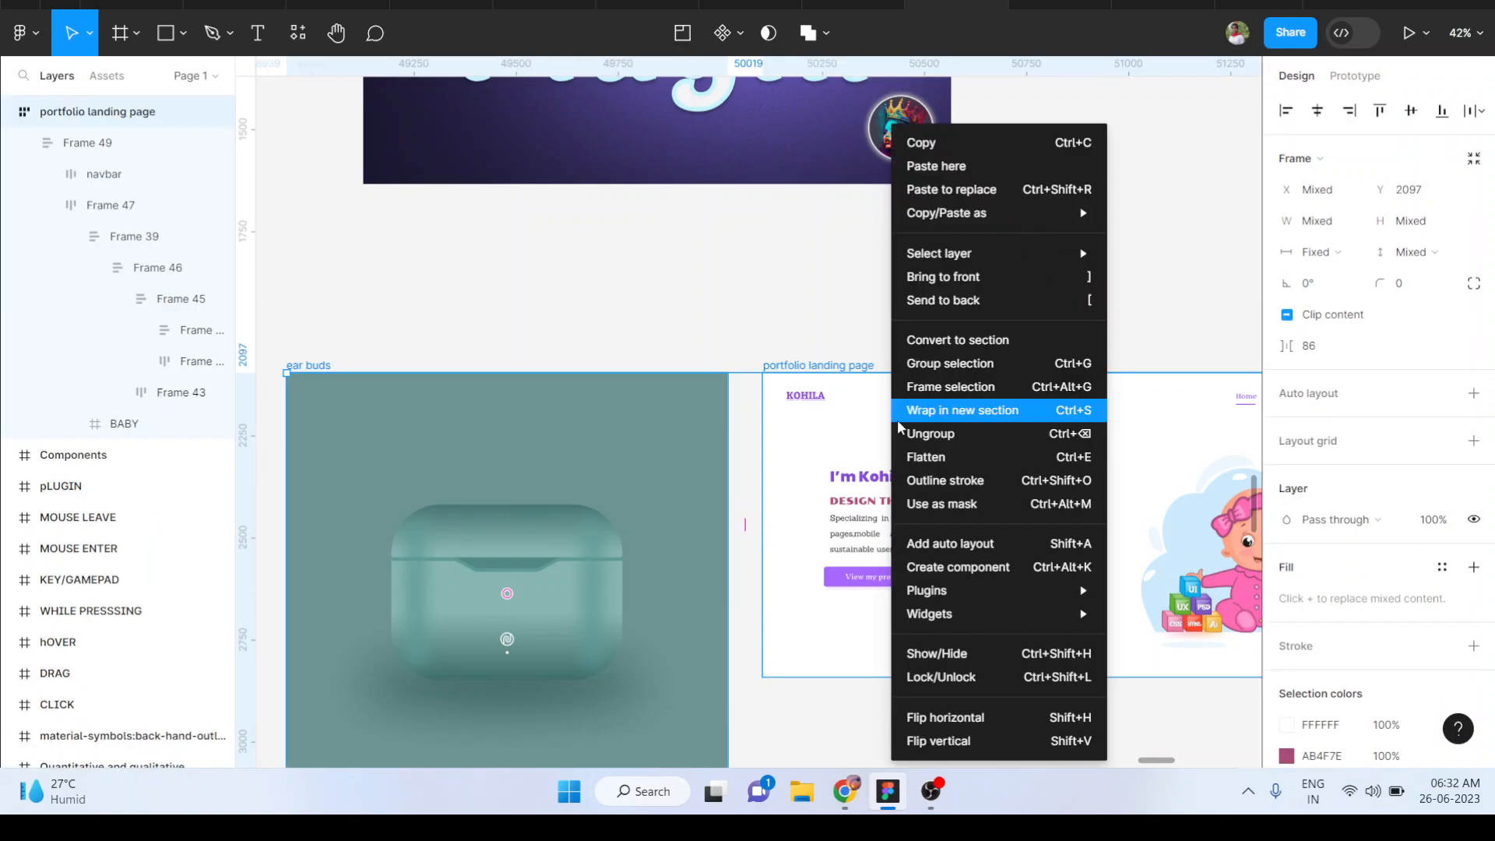
mouse_move(994, 592)
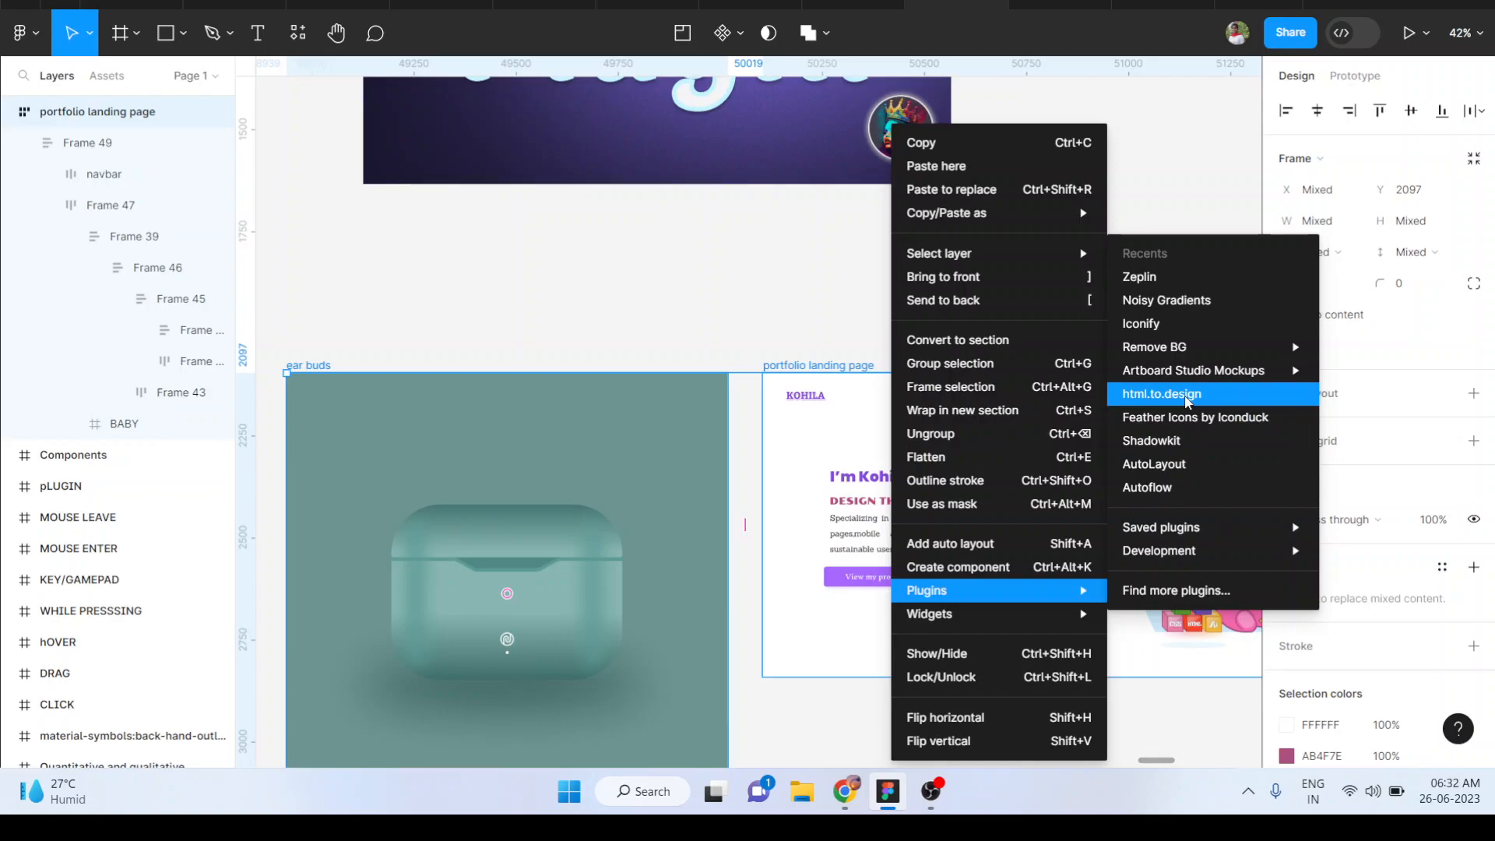
left_click(1144, 293)
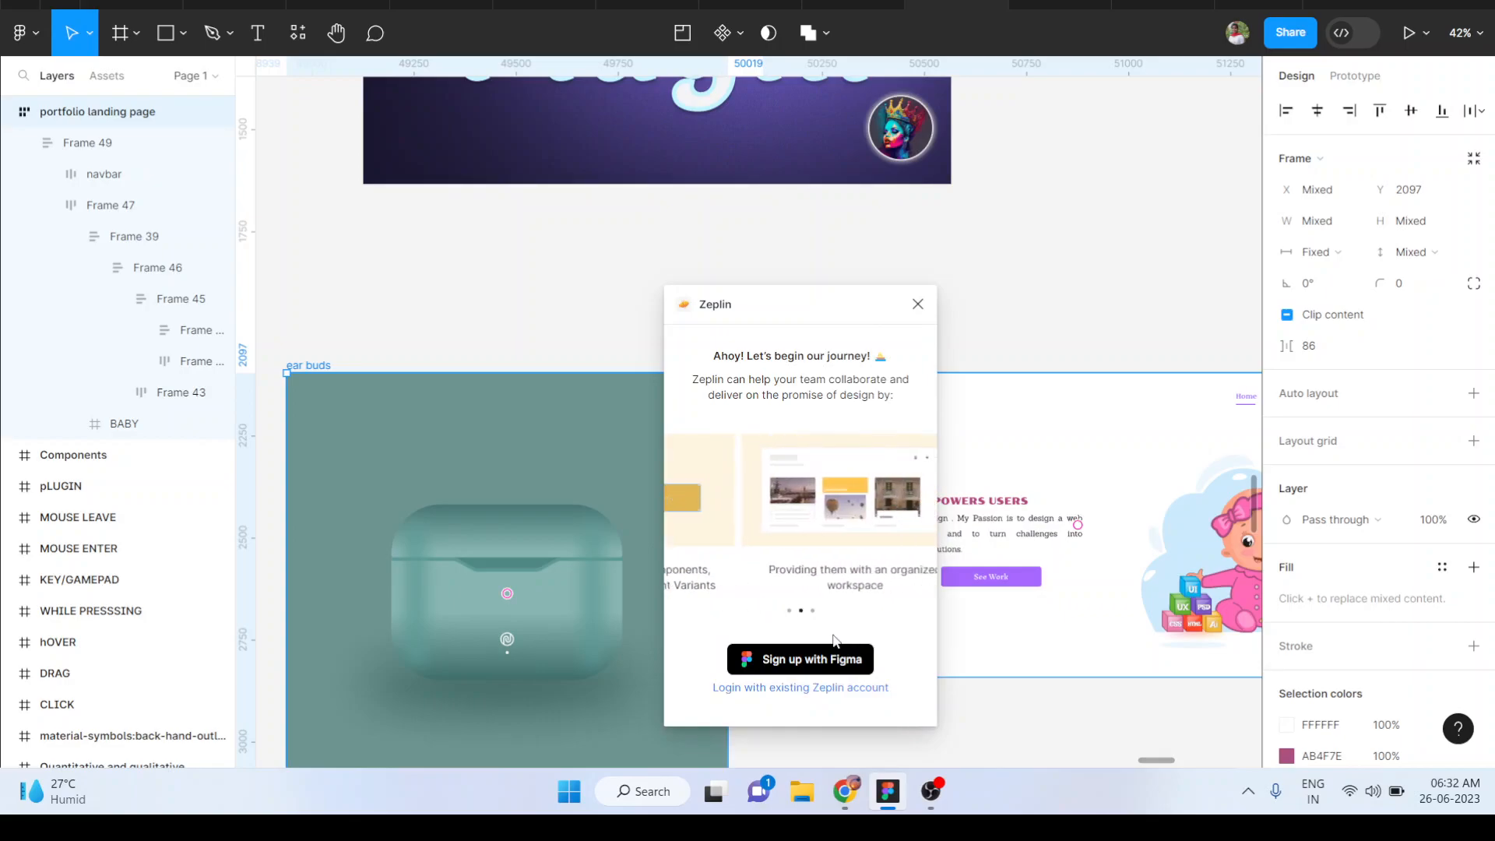
left_click(394, 350)
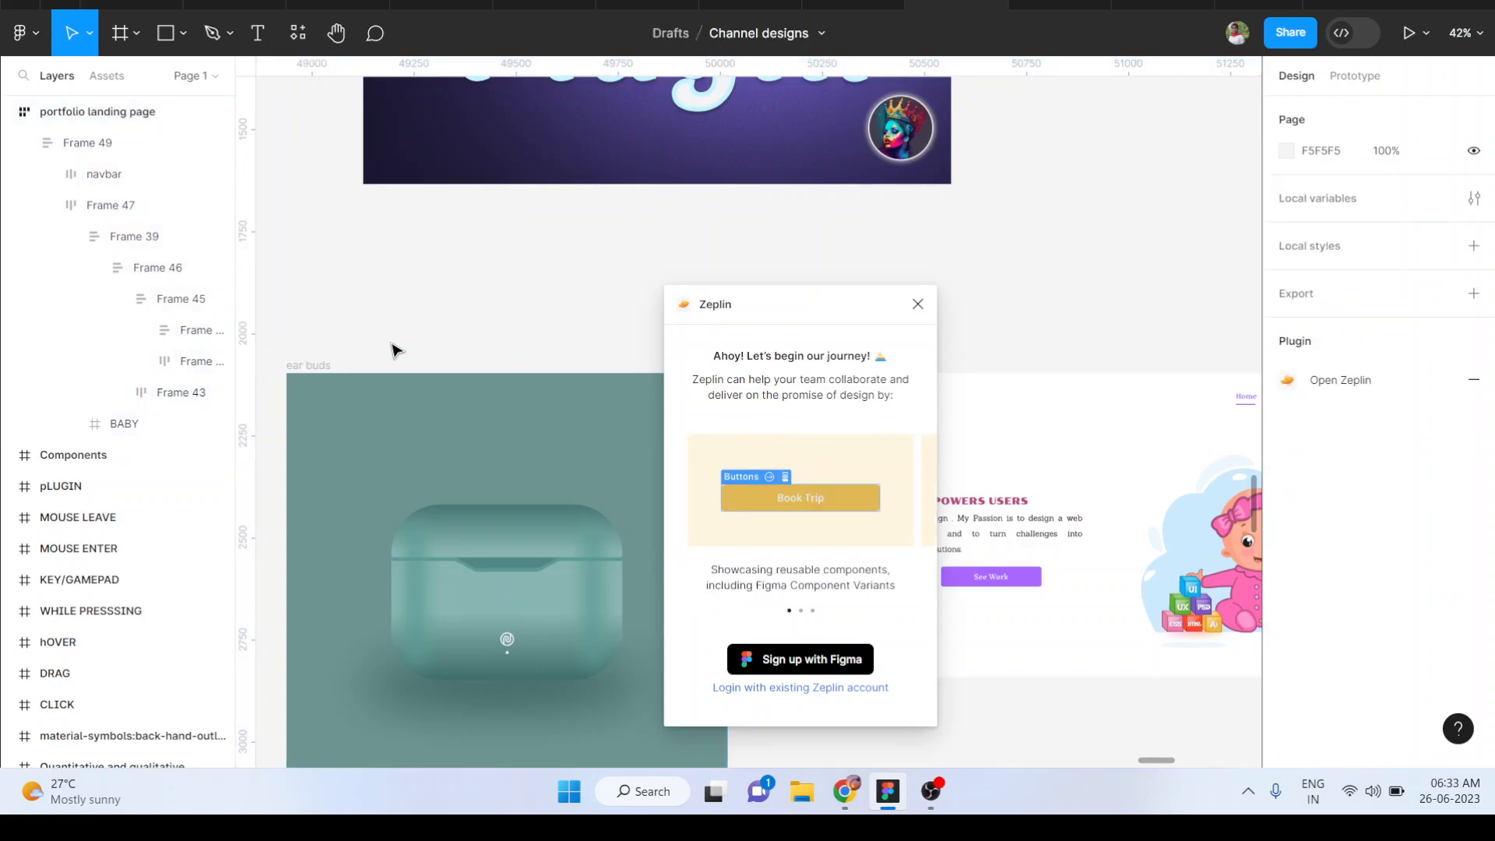
left_click(918, 308)
- Open the Zeplin plugin with the ear buds frame selected and log in with the existing Zeplin account
left_click(1357, 387)
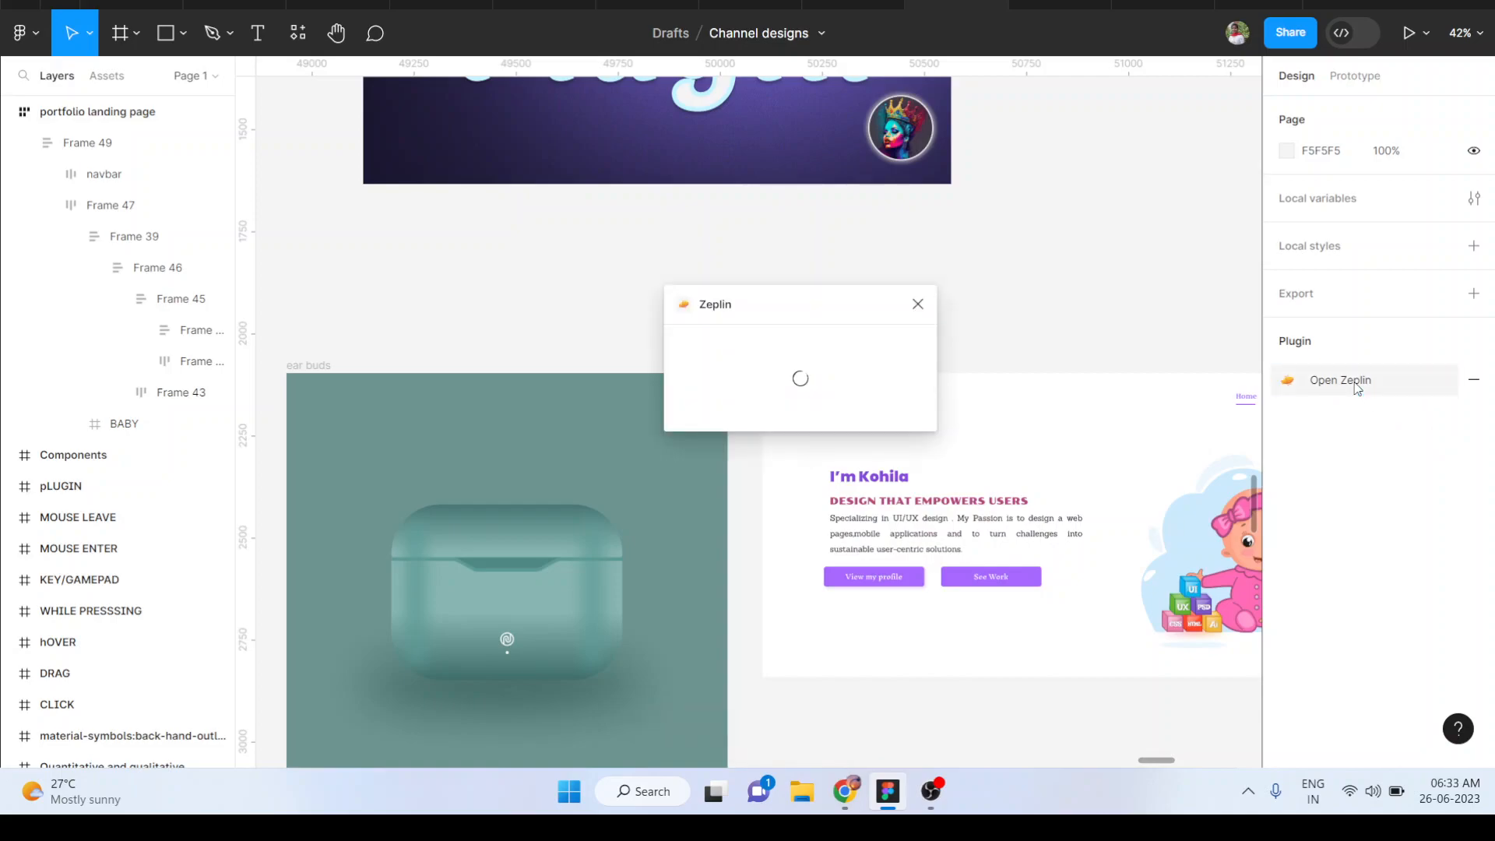
left_click(306, 373)
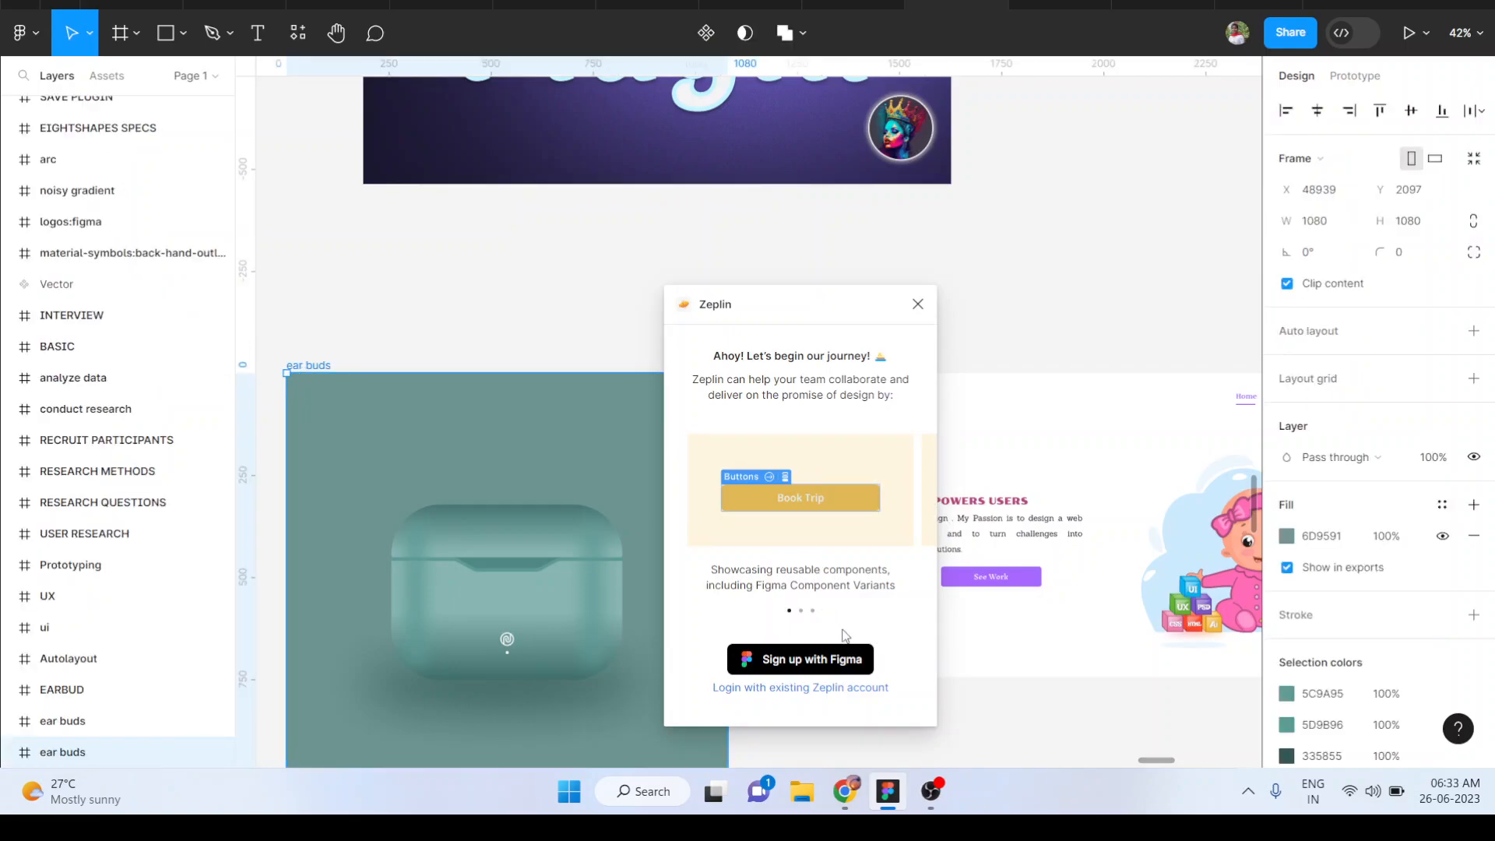
left_click(821, 687)
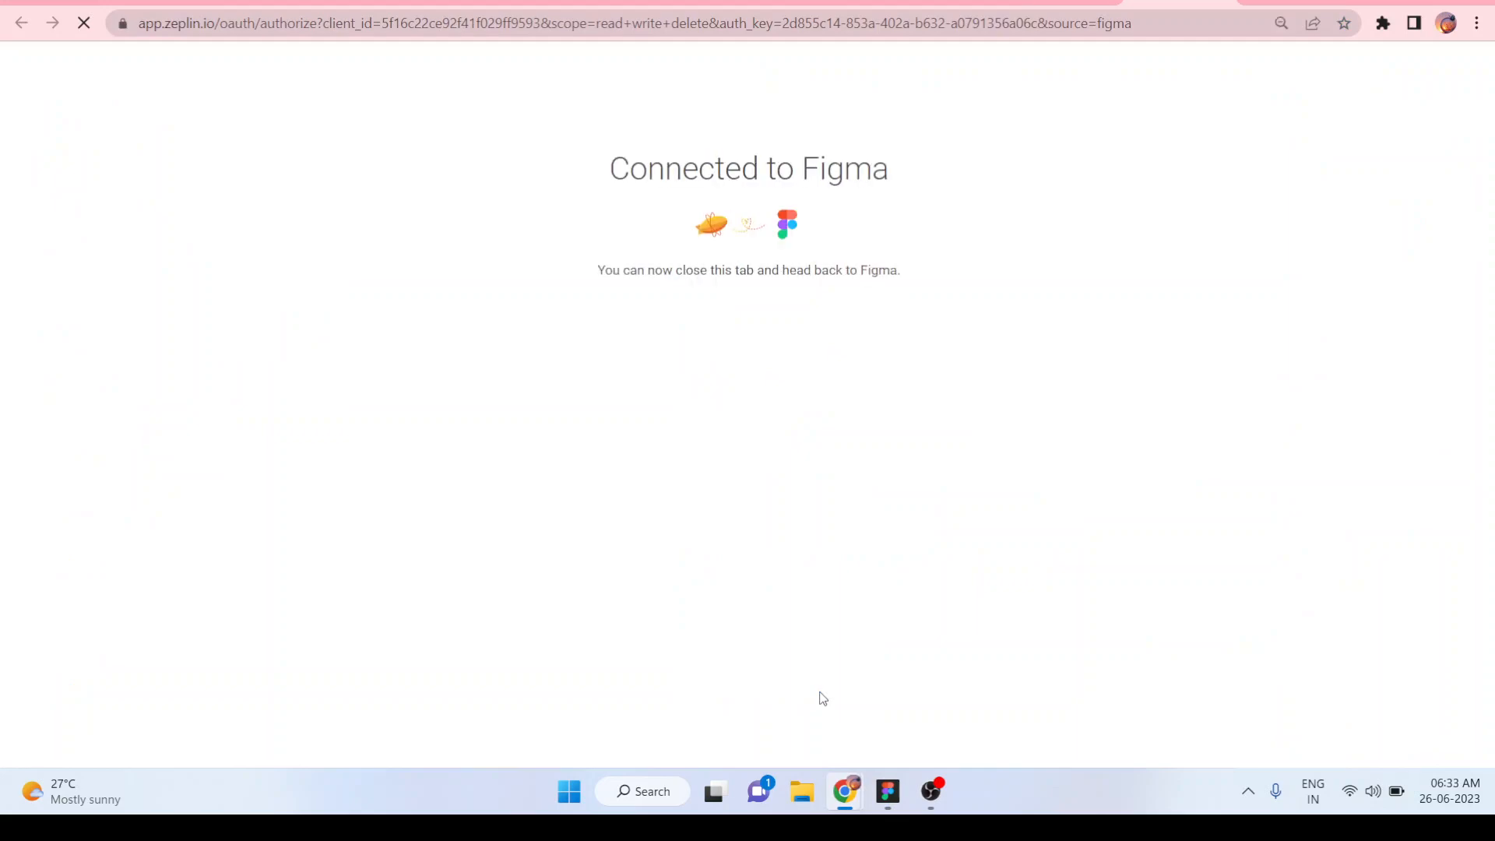
key("alt+Tab")
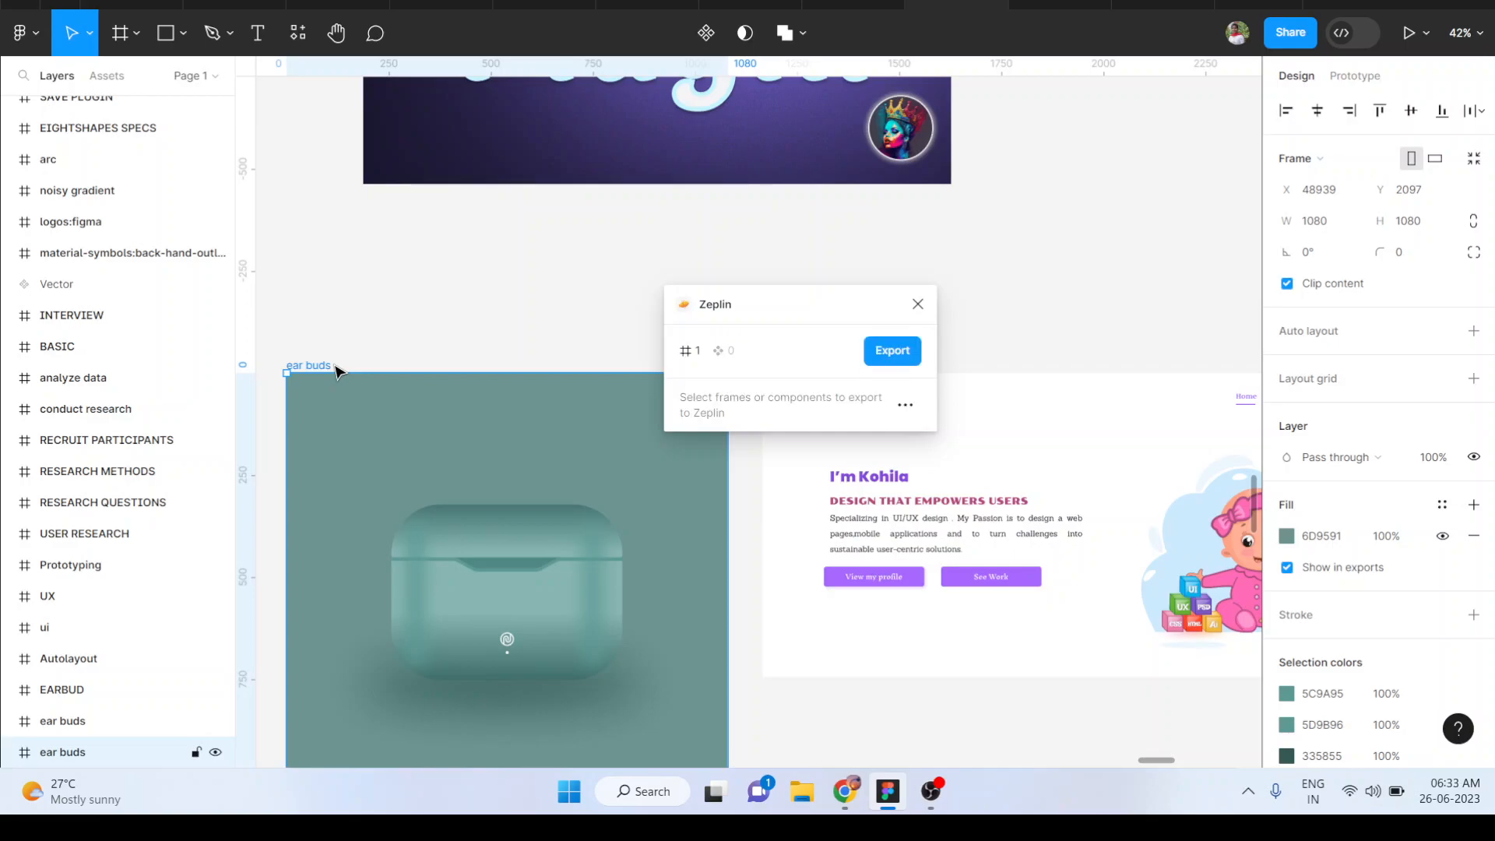
scroll(337, 371, "down", 2)
scroll(342, 369, "down", 2)
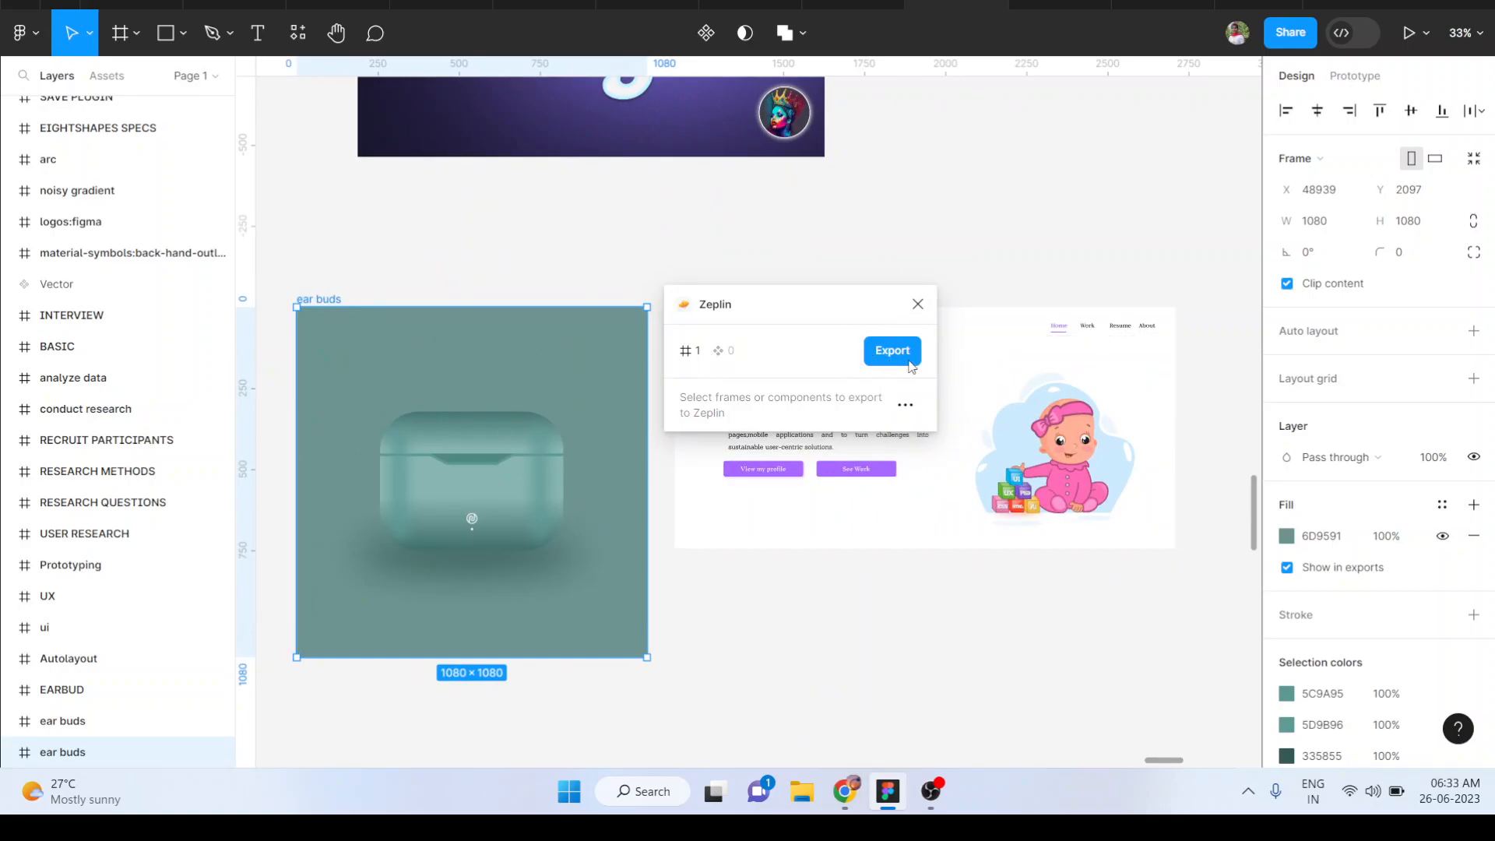
- Reselect the ear buds frame, add the portfolio landing page frame to the selection, and move the Zeplin plugin window clear of both
left_click(529, 193)
left_click(319, 301)
left_click(412, 272)
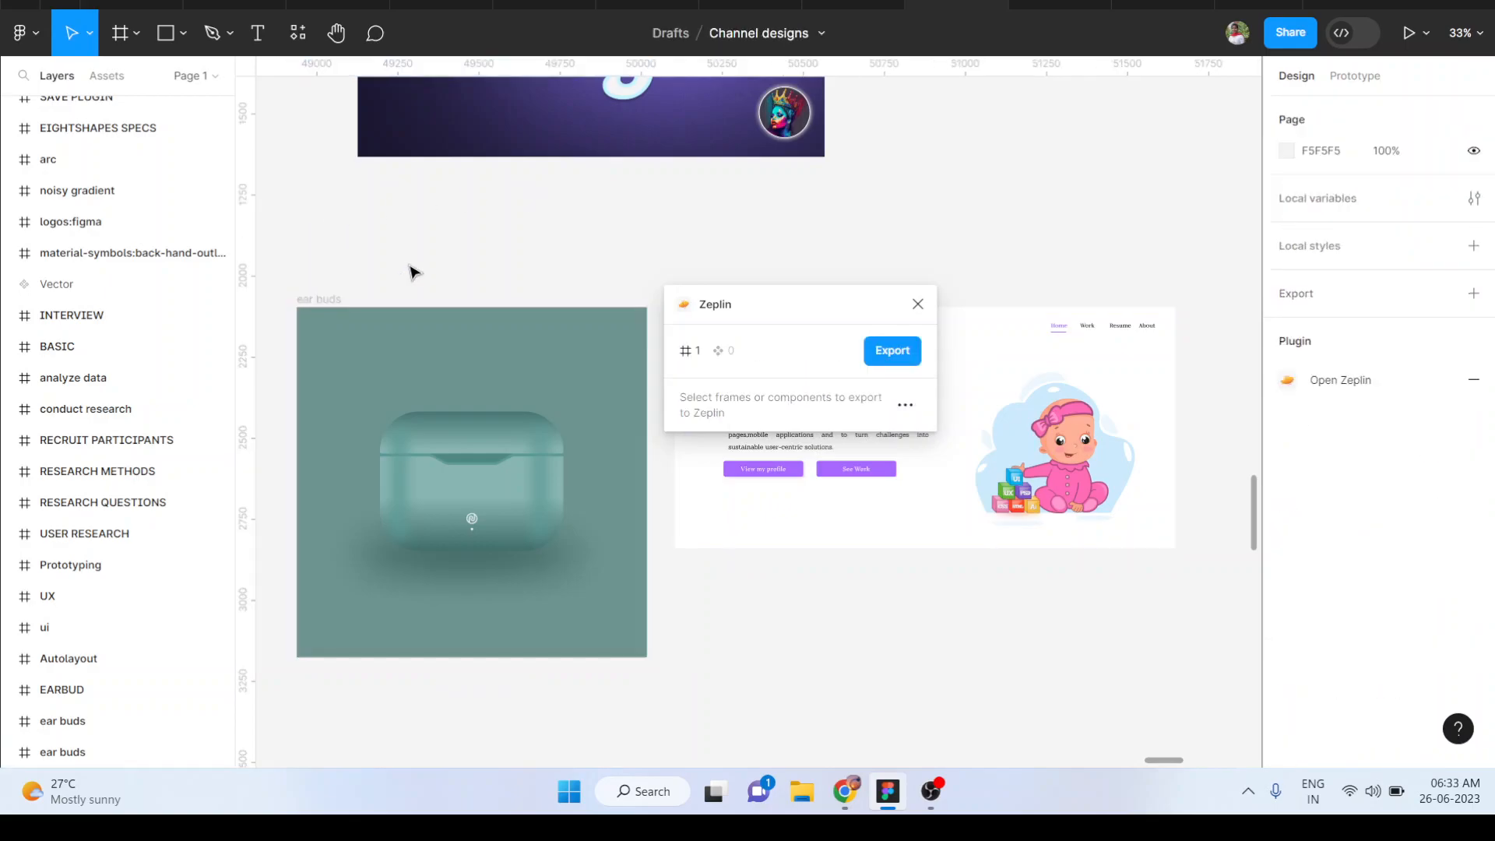
left_click(321, 302)
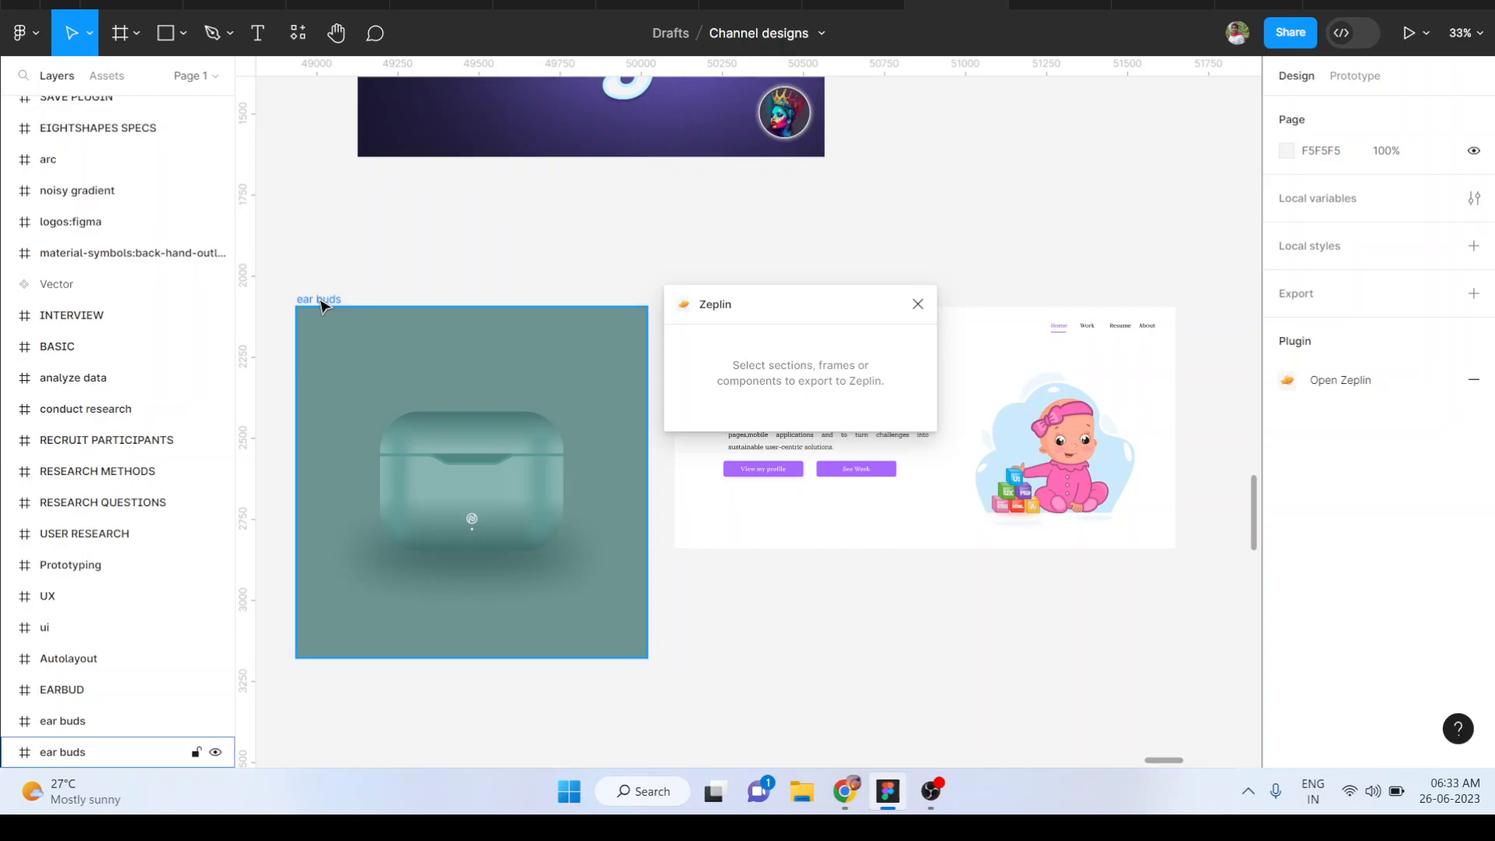
left_click_drag(832, 318, 852, 528)
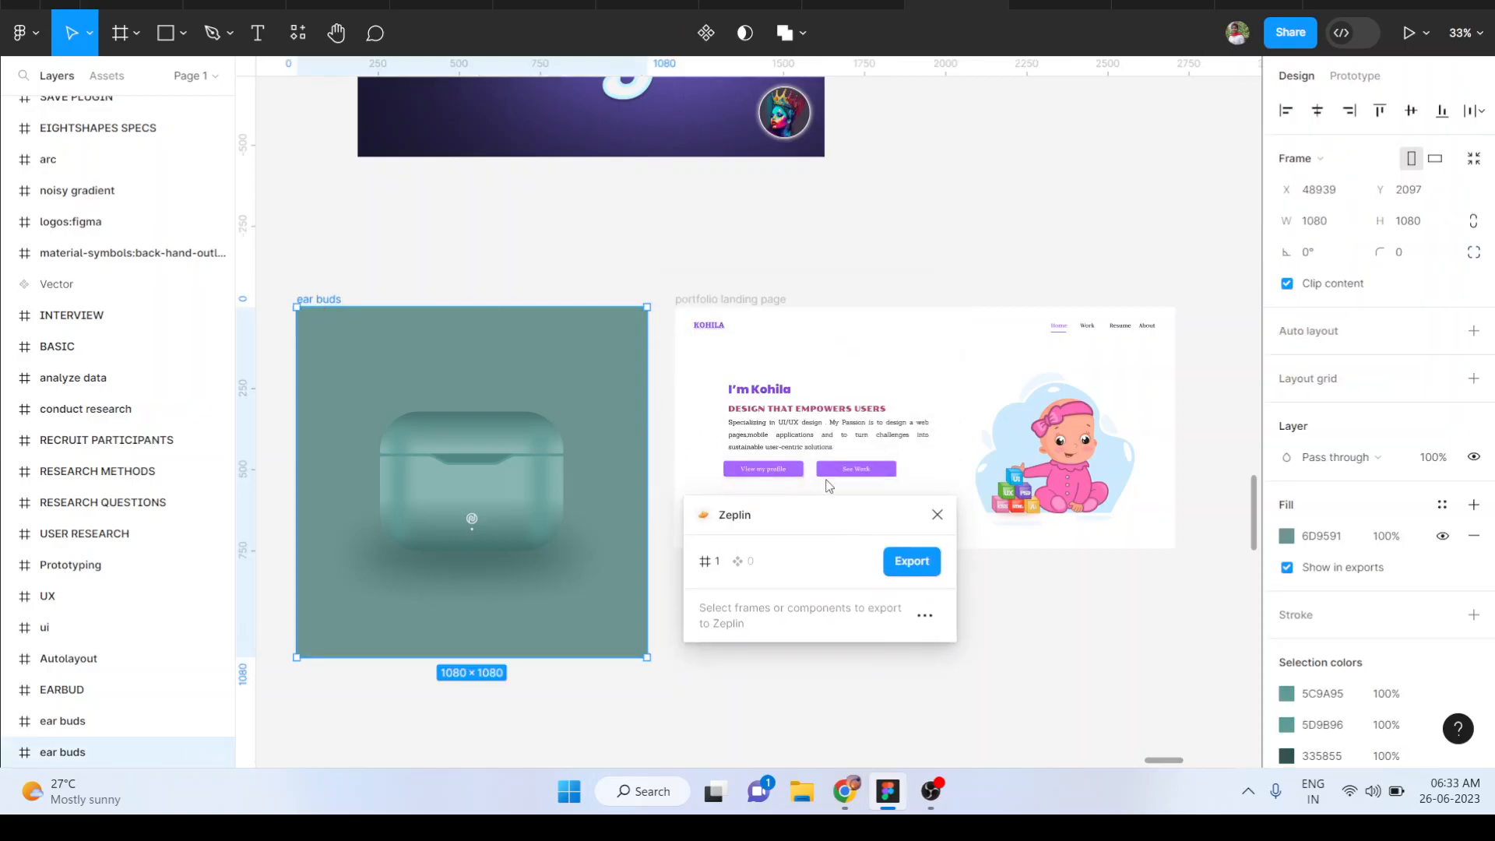
left_click(732, 306, "shift")
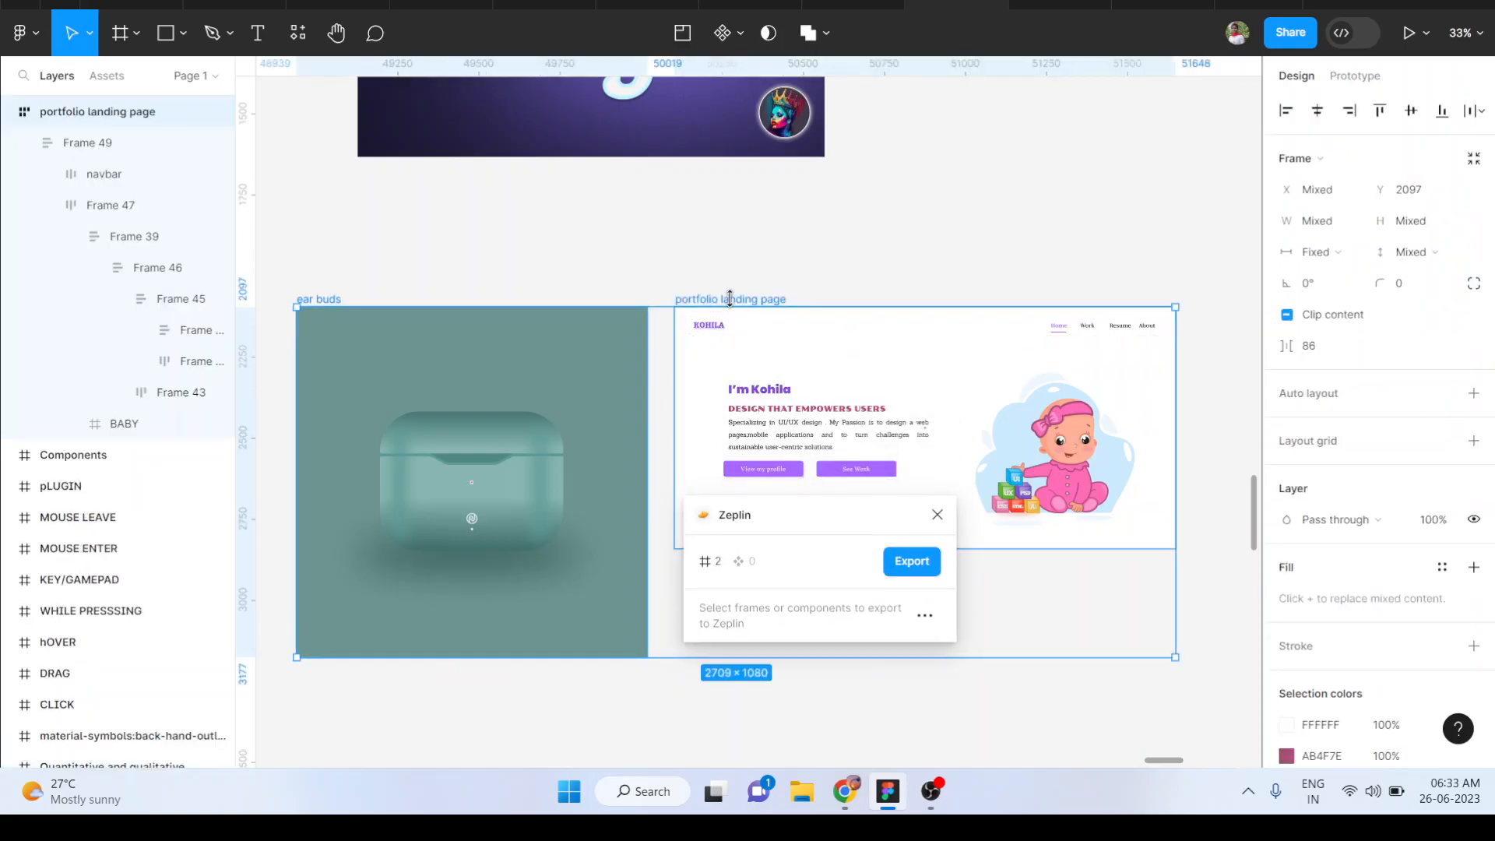
scroll(837, 506, "down", 2)
left_click_drag(824, 518, 804, 411)
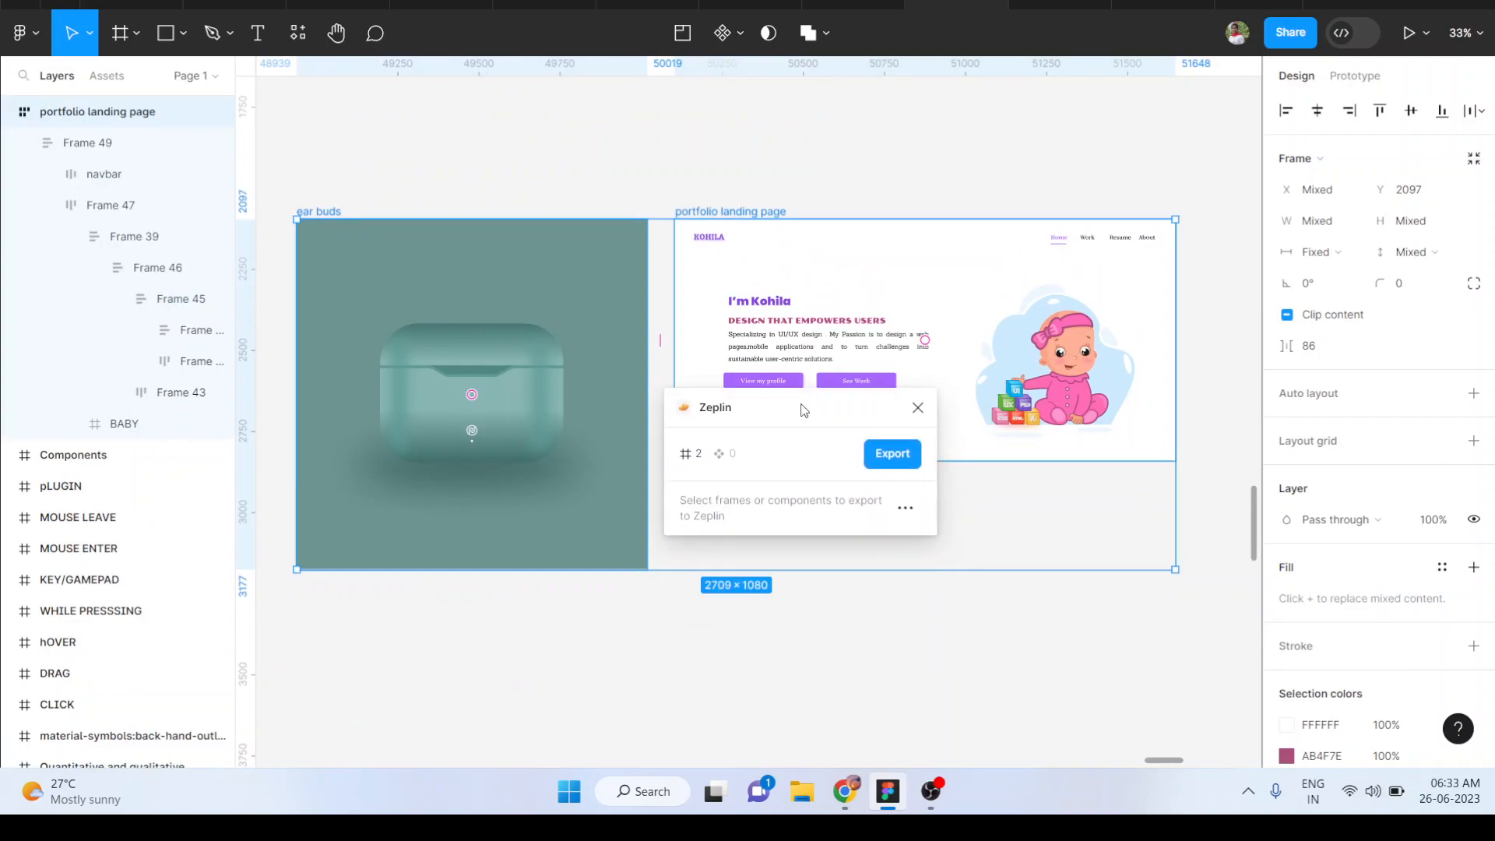
- Export both selected frames to Zeplin into a new project of type Web in the Personal Workspace
left_click(900, 458)
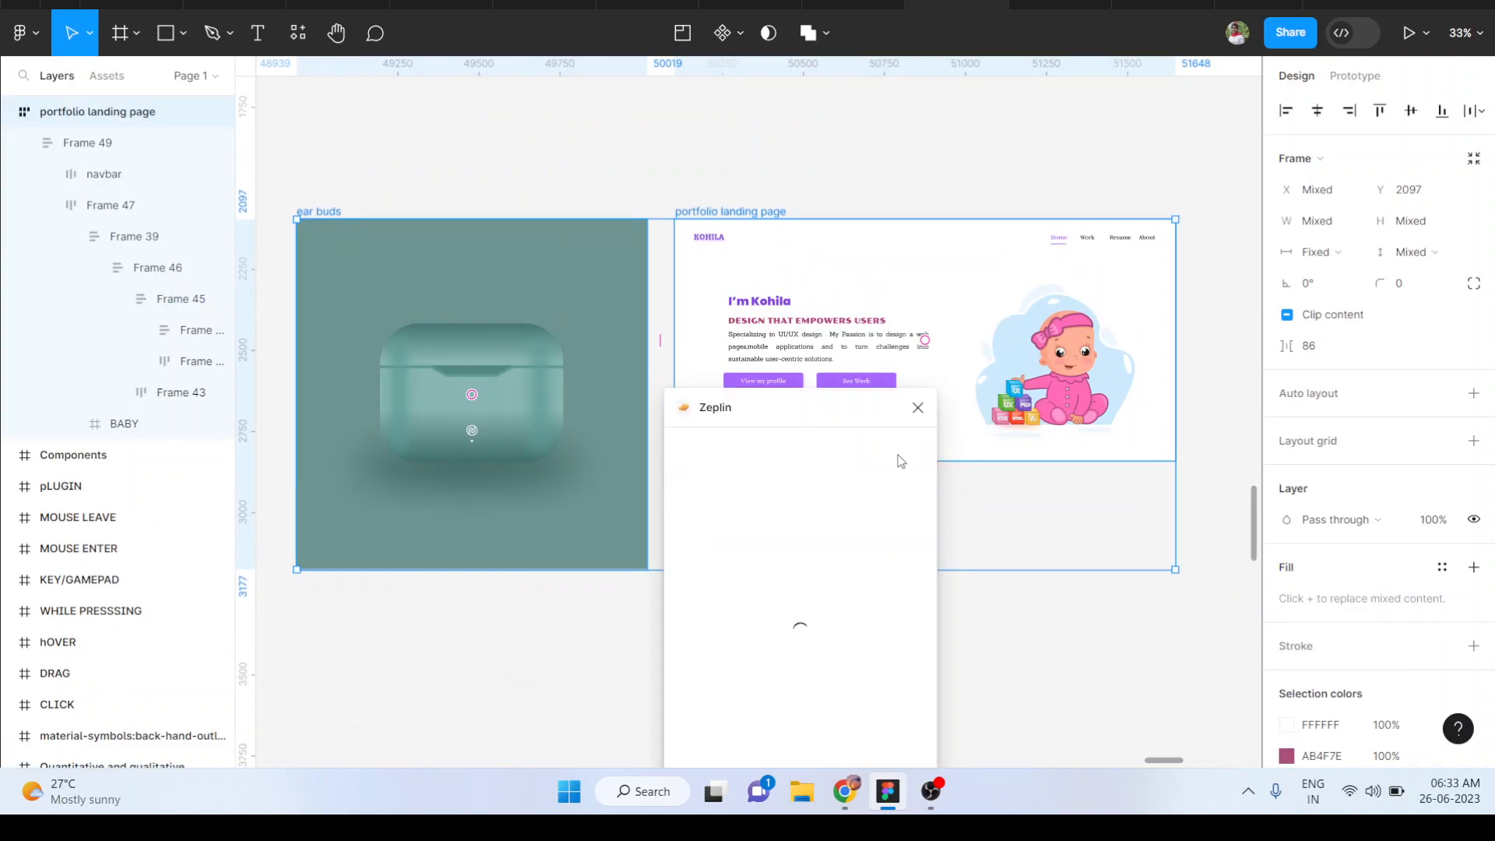
scroll(871, 354, "down", 4)
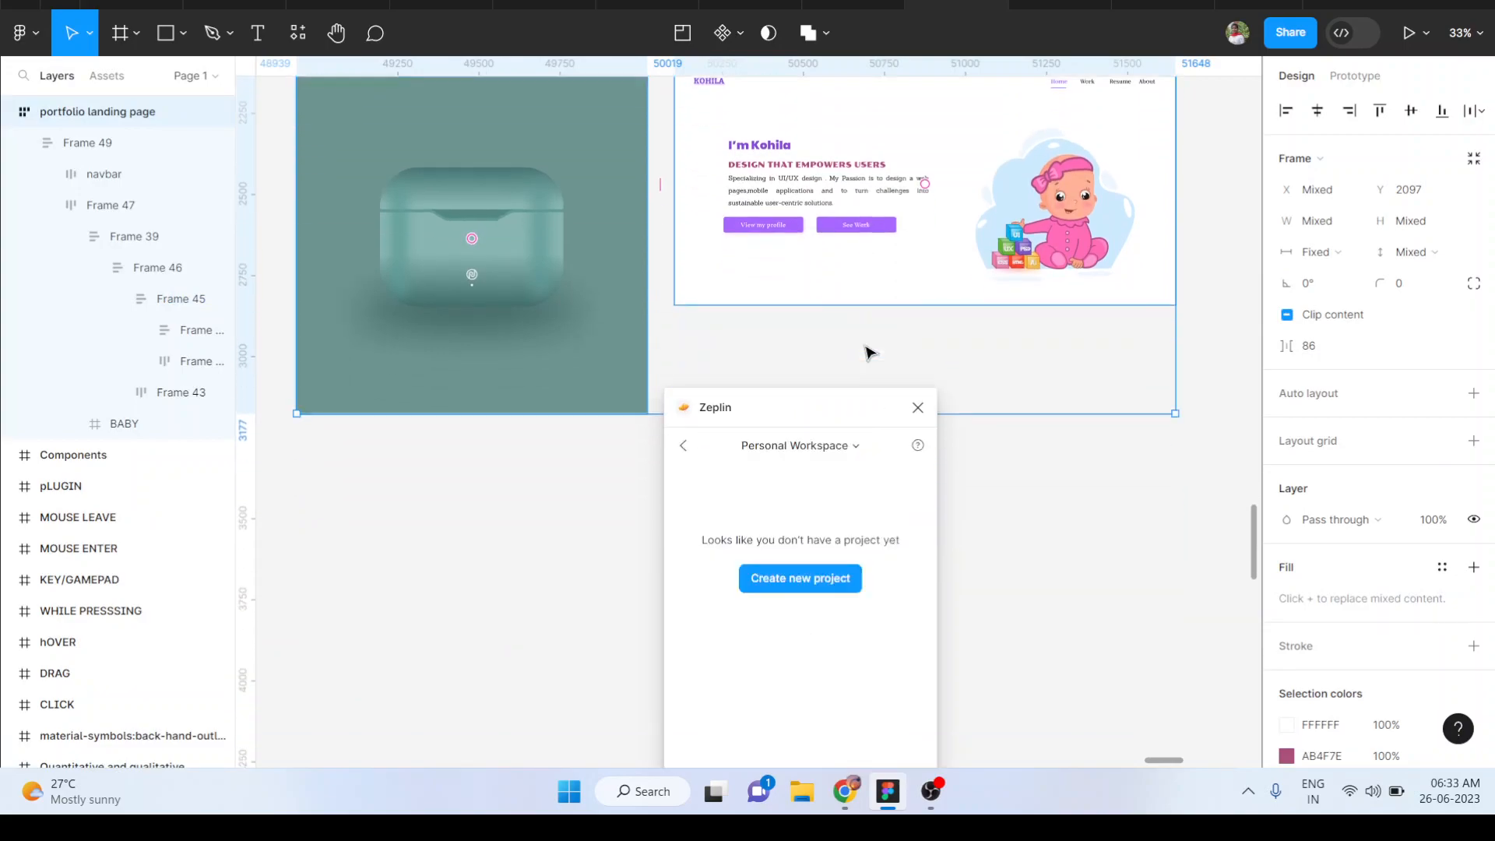
left_click(813, 580)
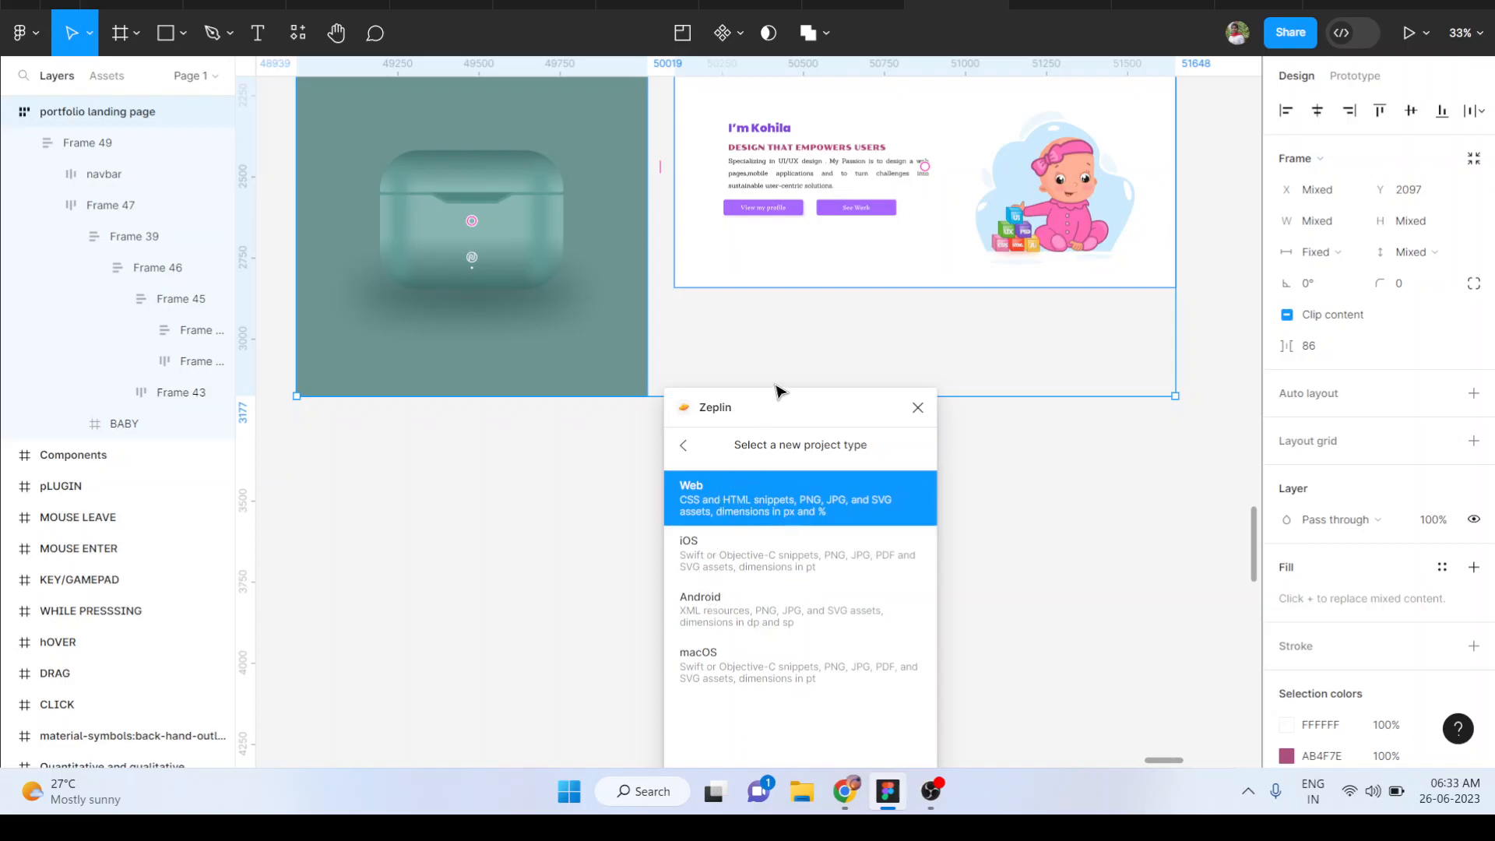
left_click_drag(782, 403, 771, 226)
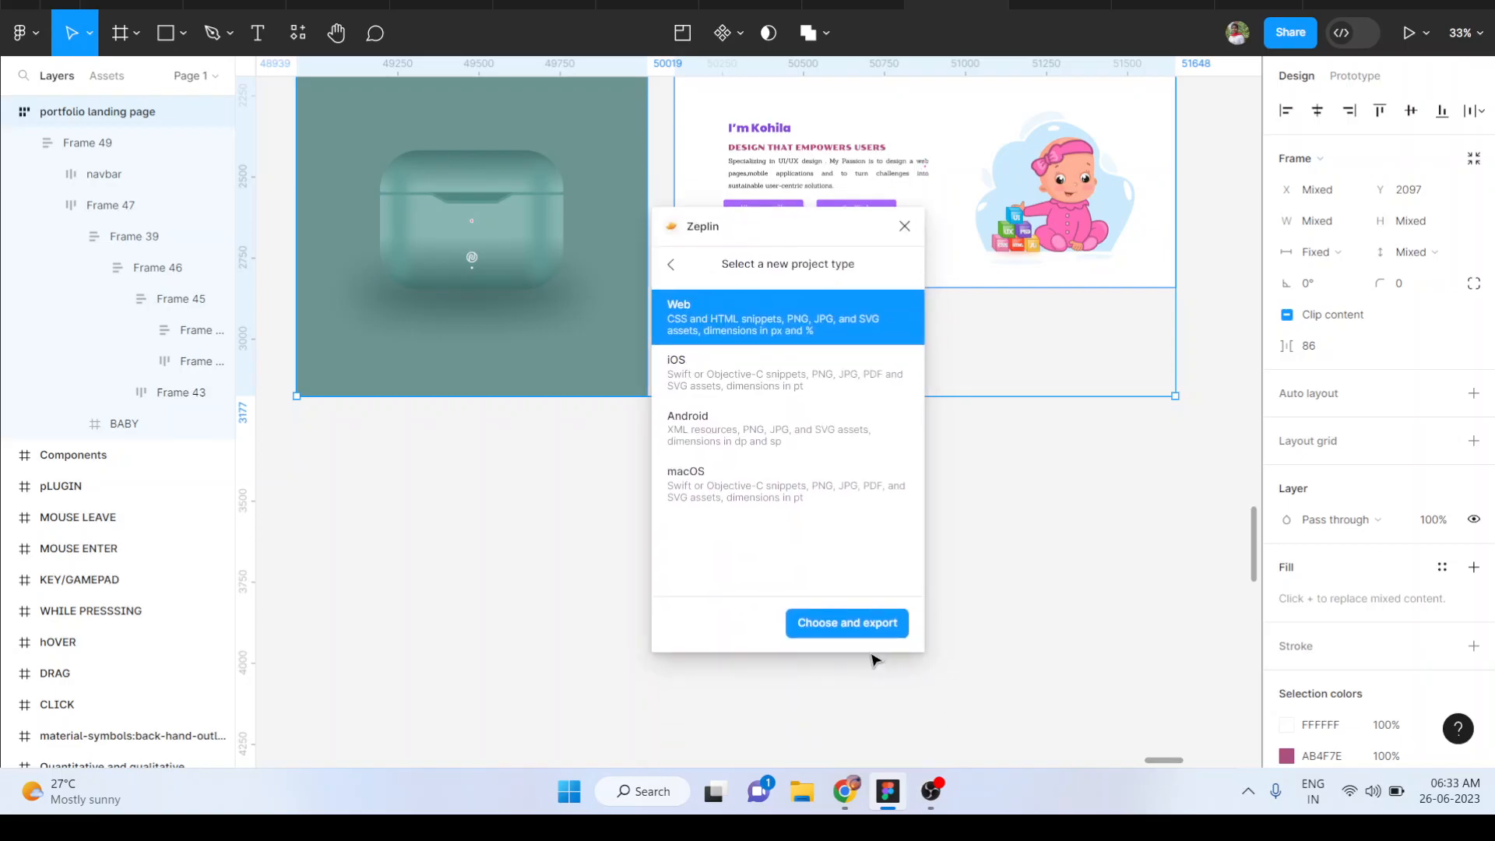
left_click(849, 627)
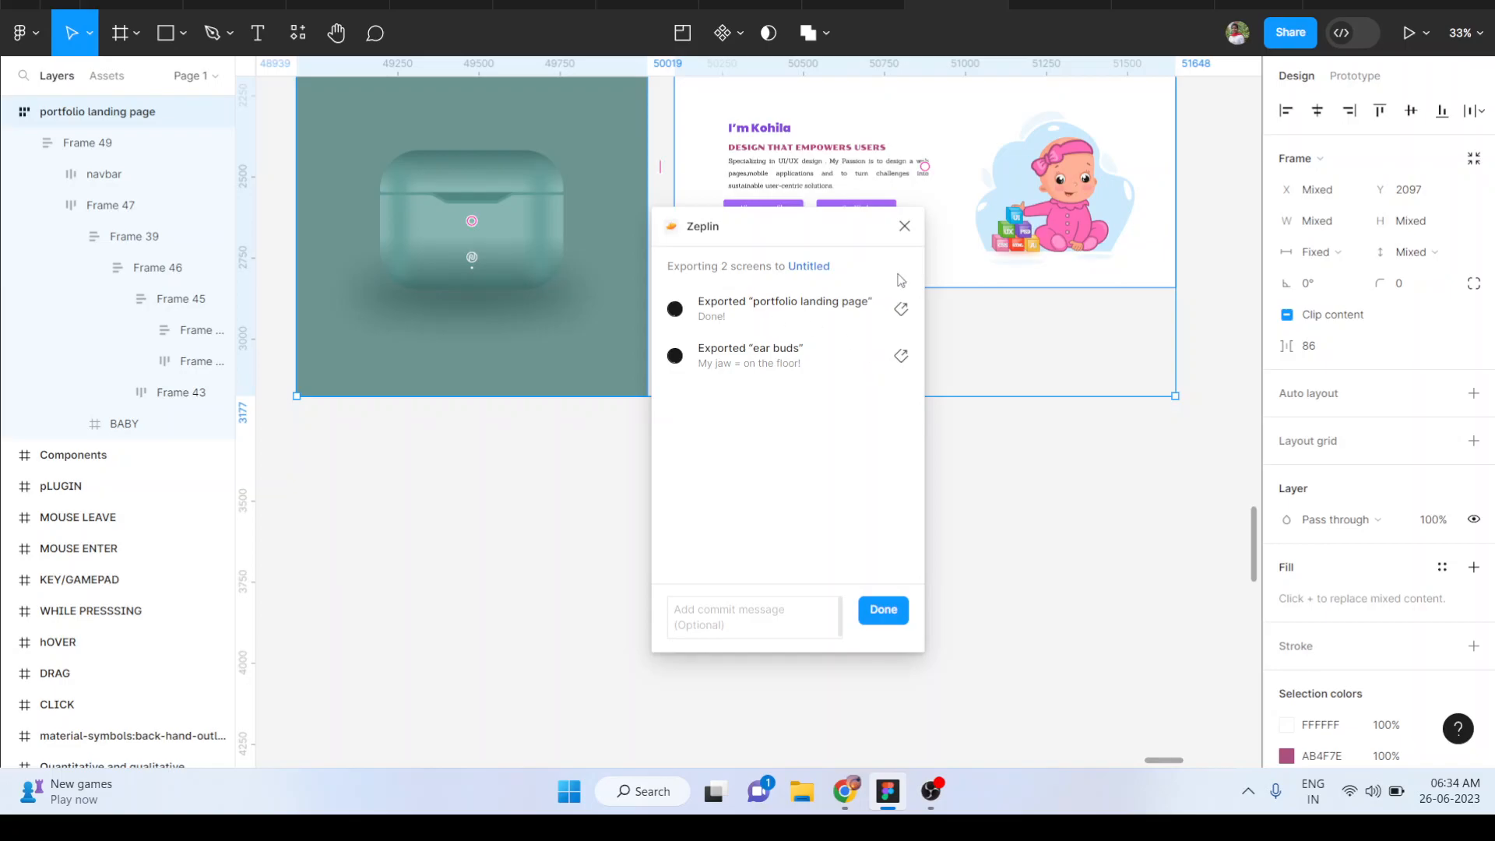
- Switch to Zeplin in the browser, open the Untitled project's ear buds screen, and dismiss the comments tip
key("alt+Tab")
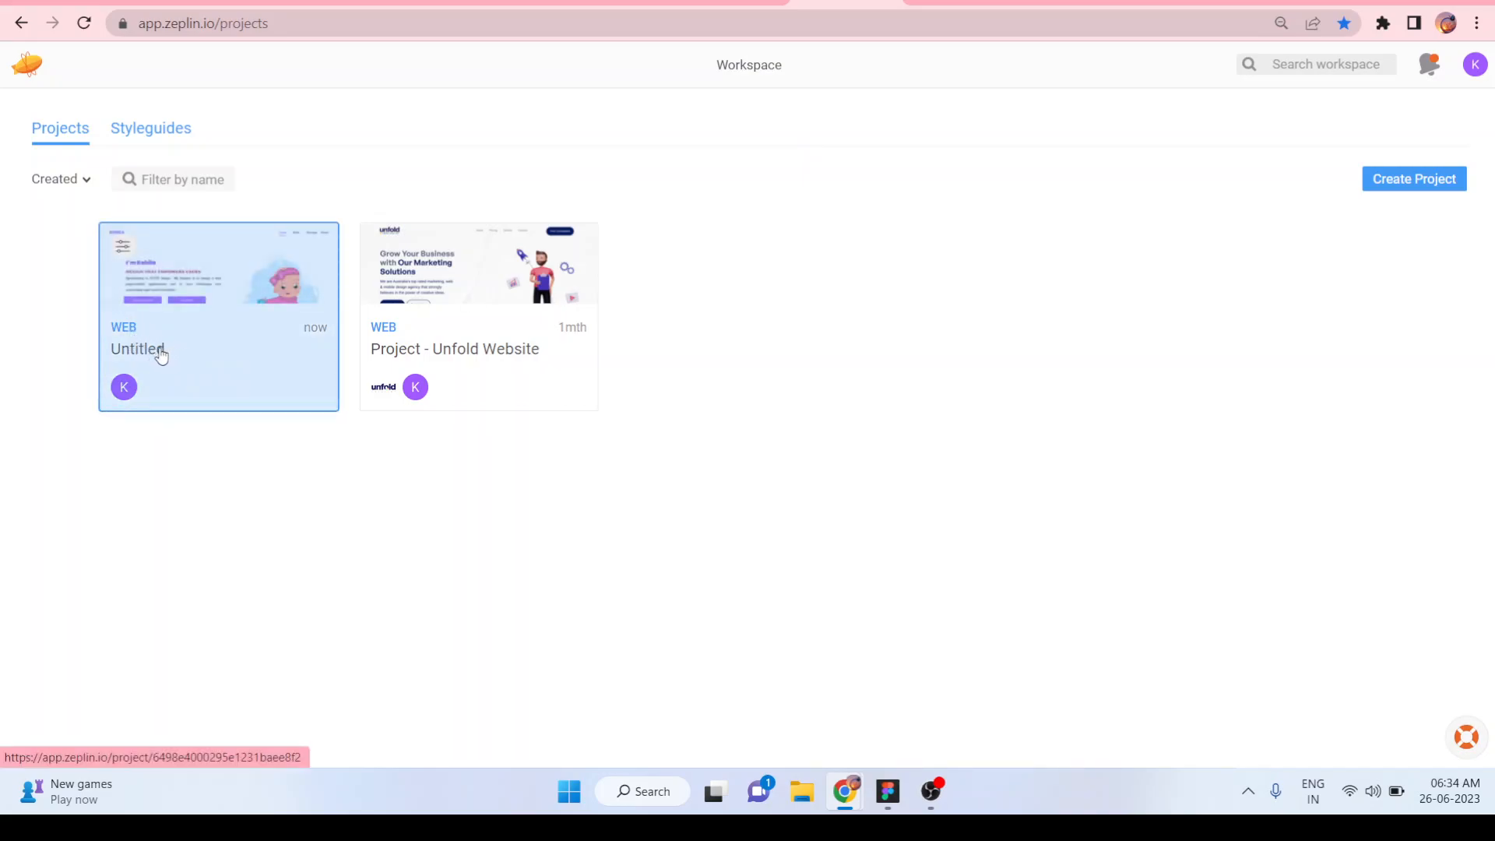
left_click(160, 355)
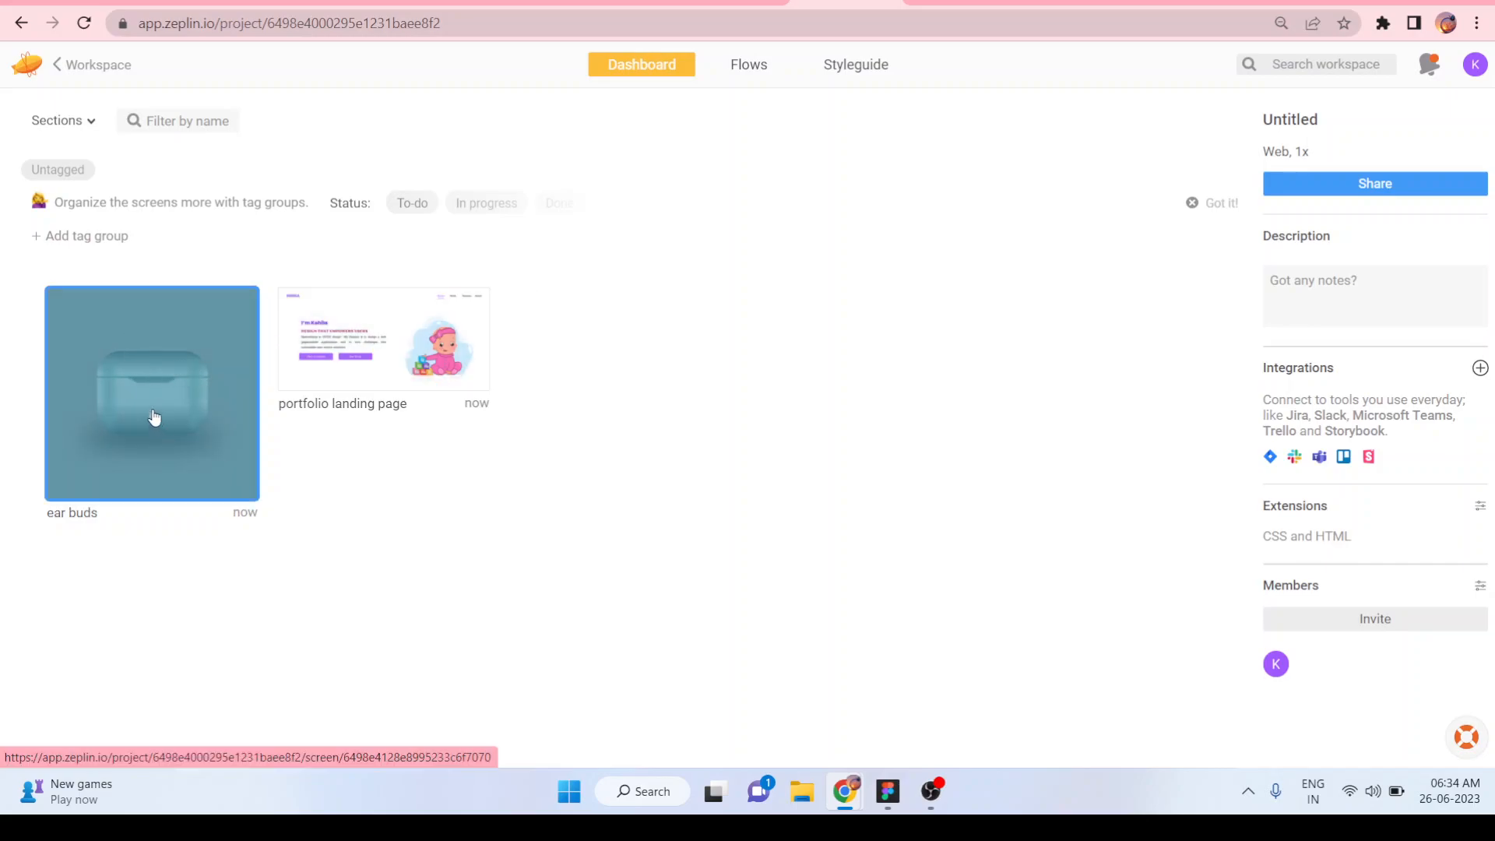
left_click(154, 416)
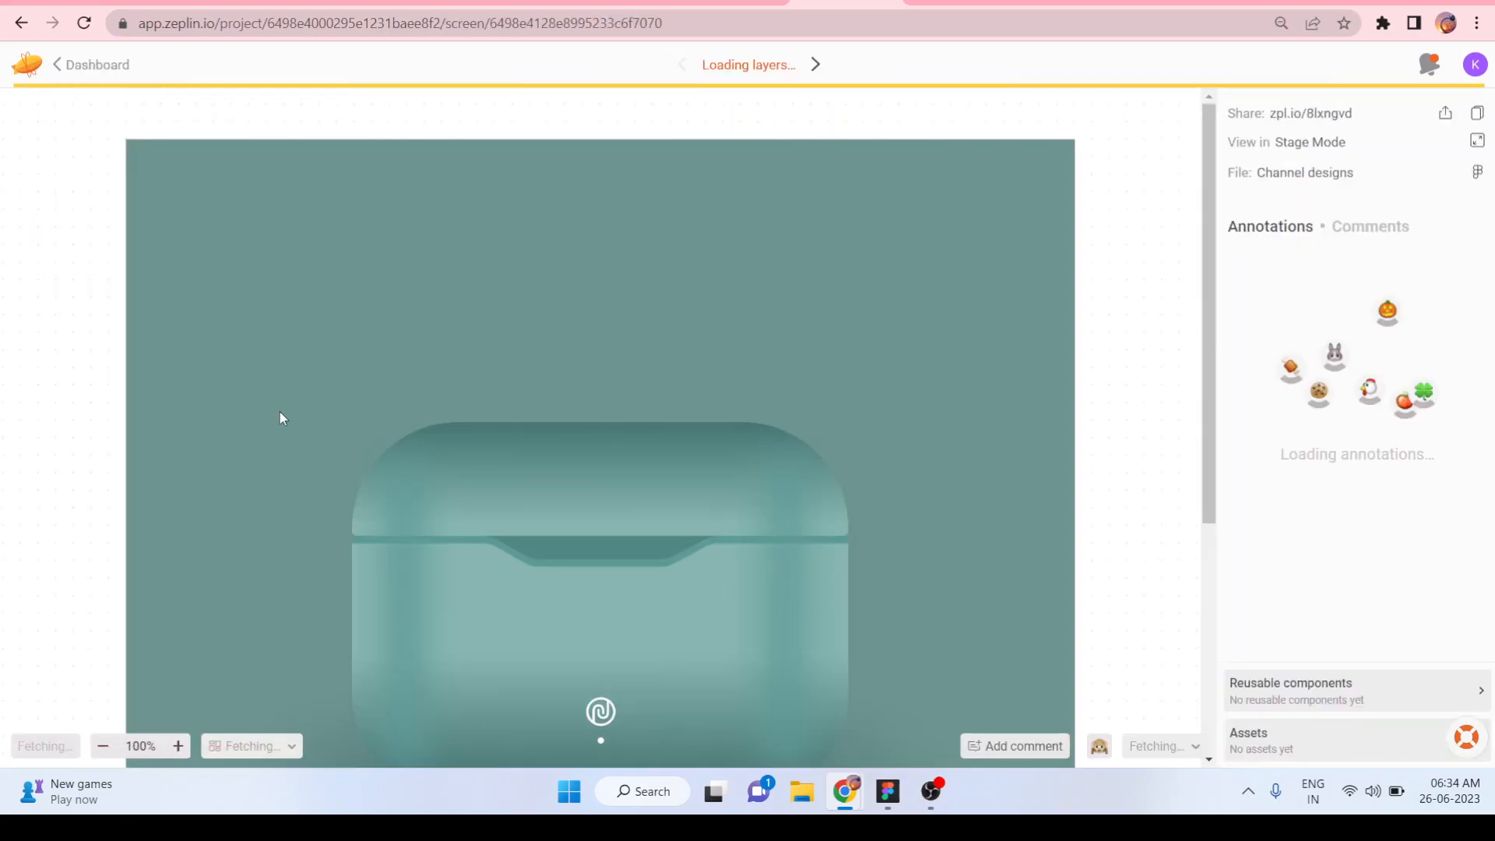
scroll(917, 572, "down", 2)
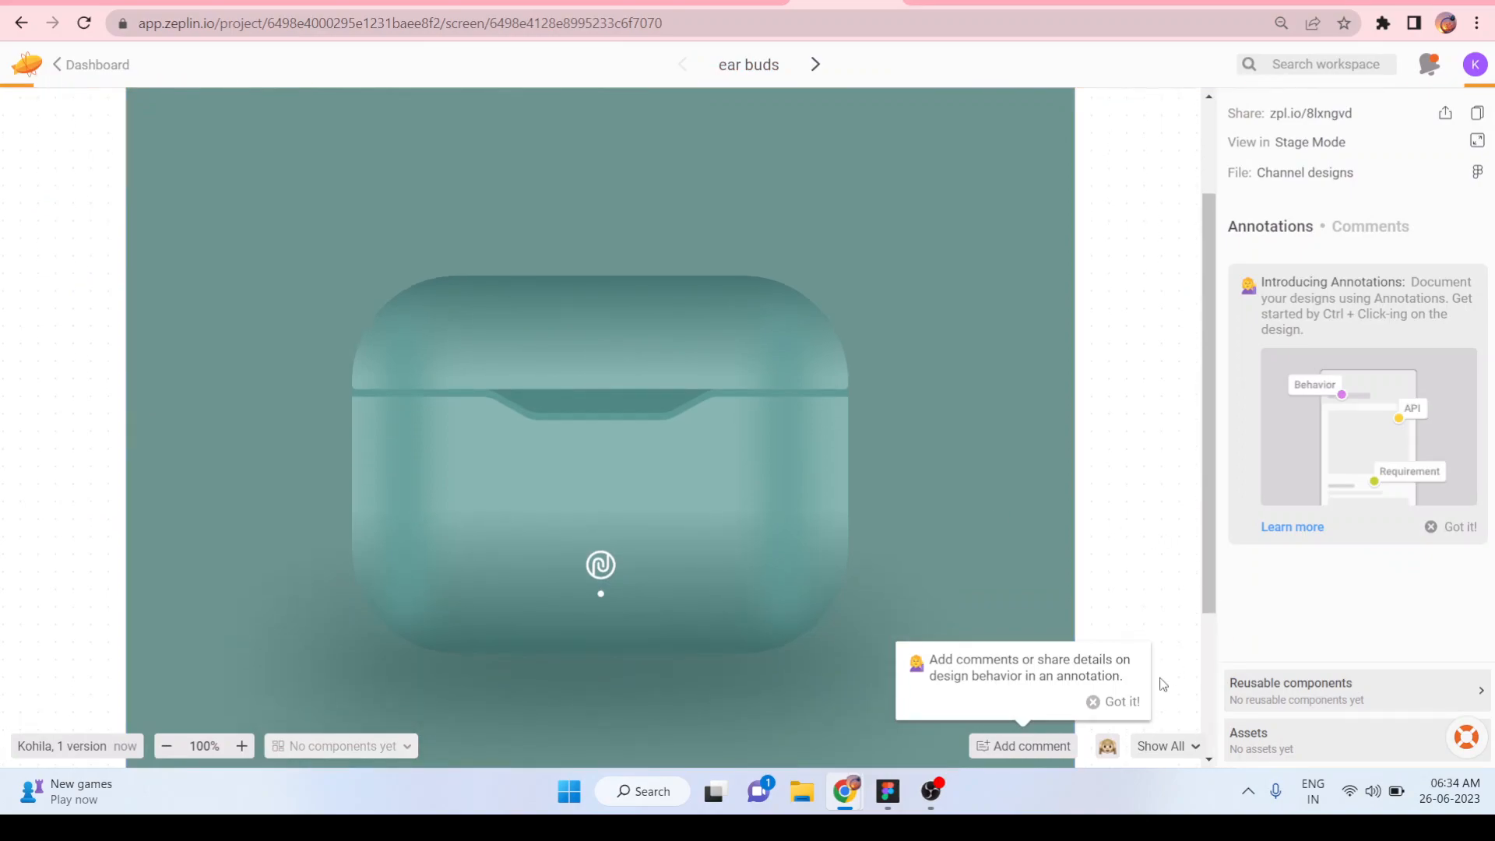
left_click(1119, 711)
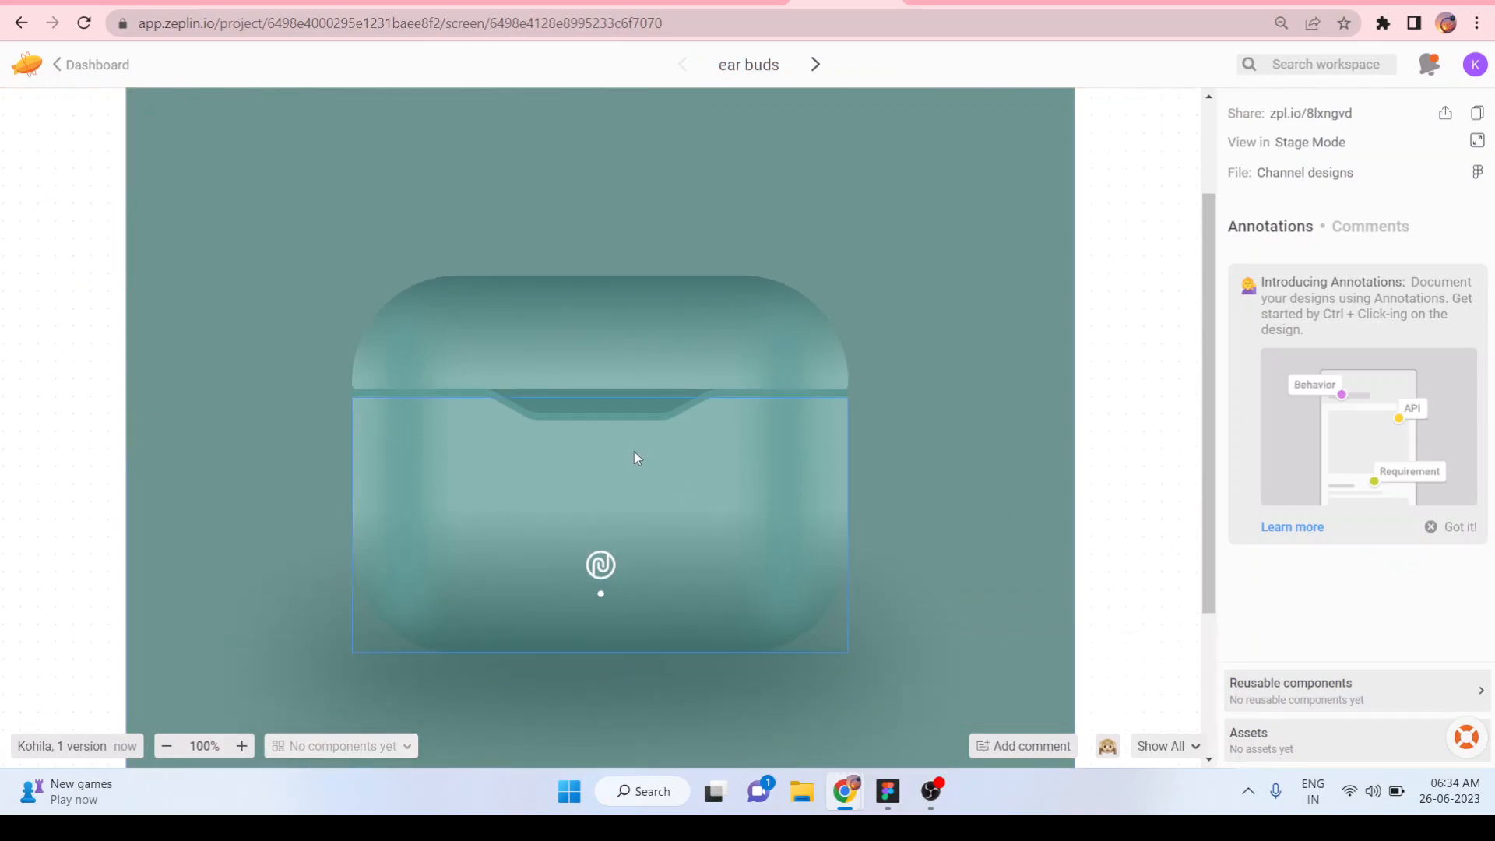
- Inspect the ear buds background frame and the case's lid, and copy the lid's CSS code
left_click(745, 388)
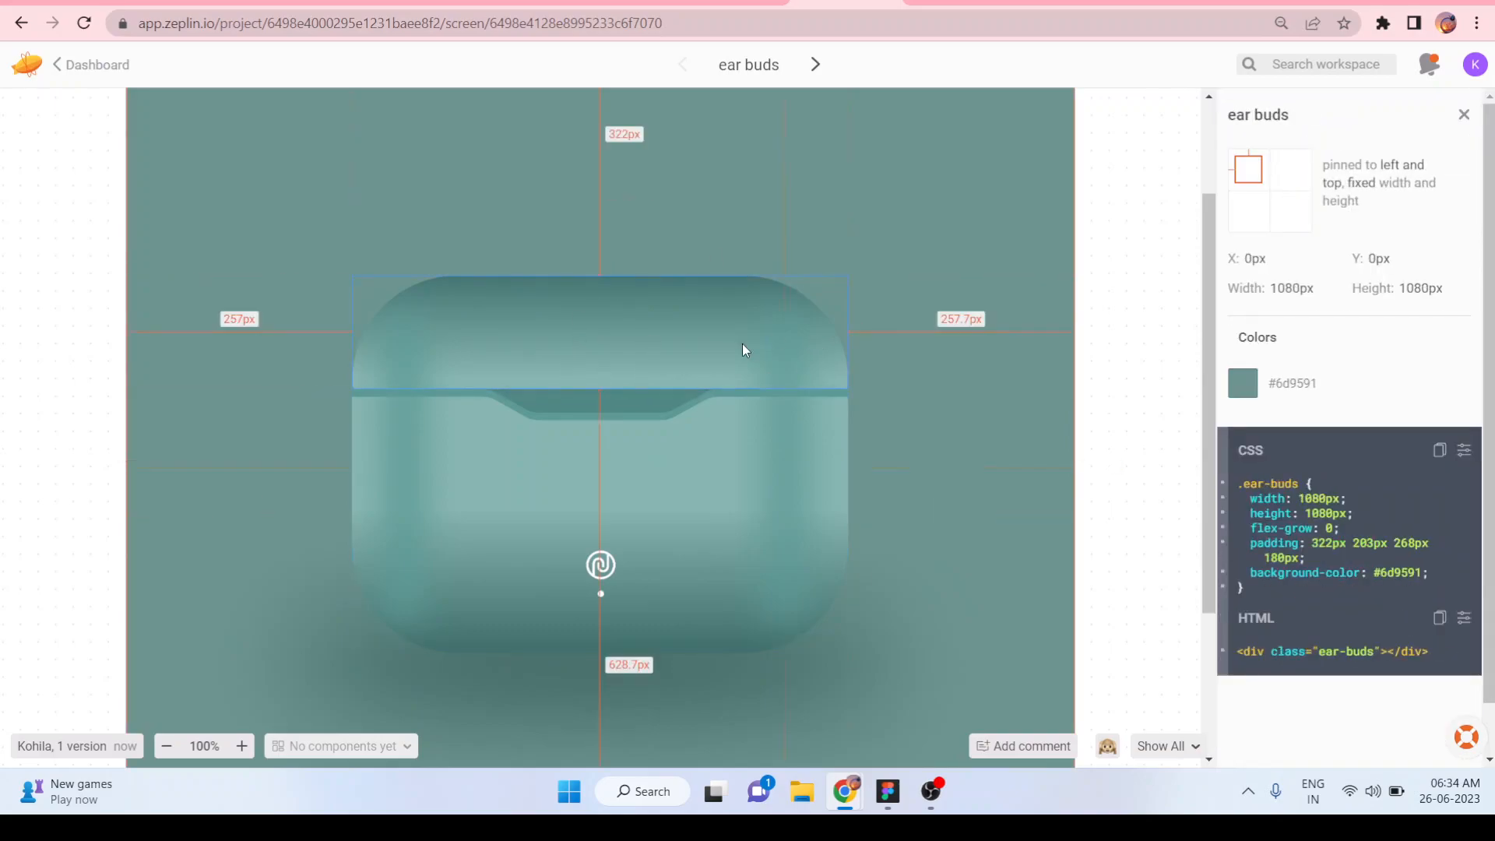
left_click(675, 319)
scroll(1394, 648, "down", 1)
scroll(1394, 648, "down", 1)
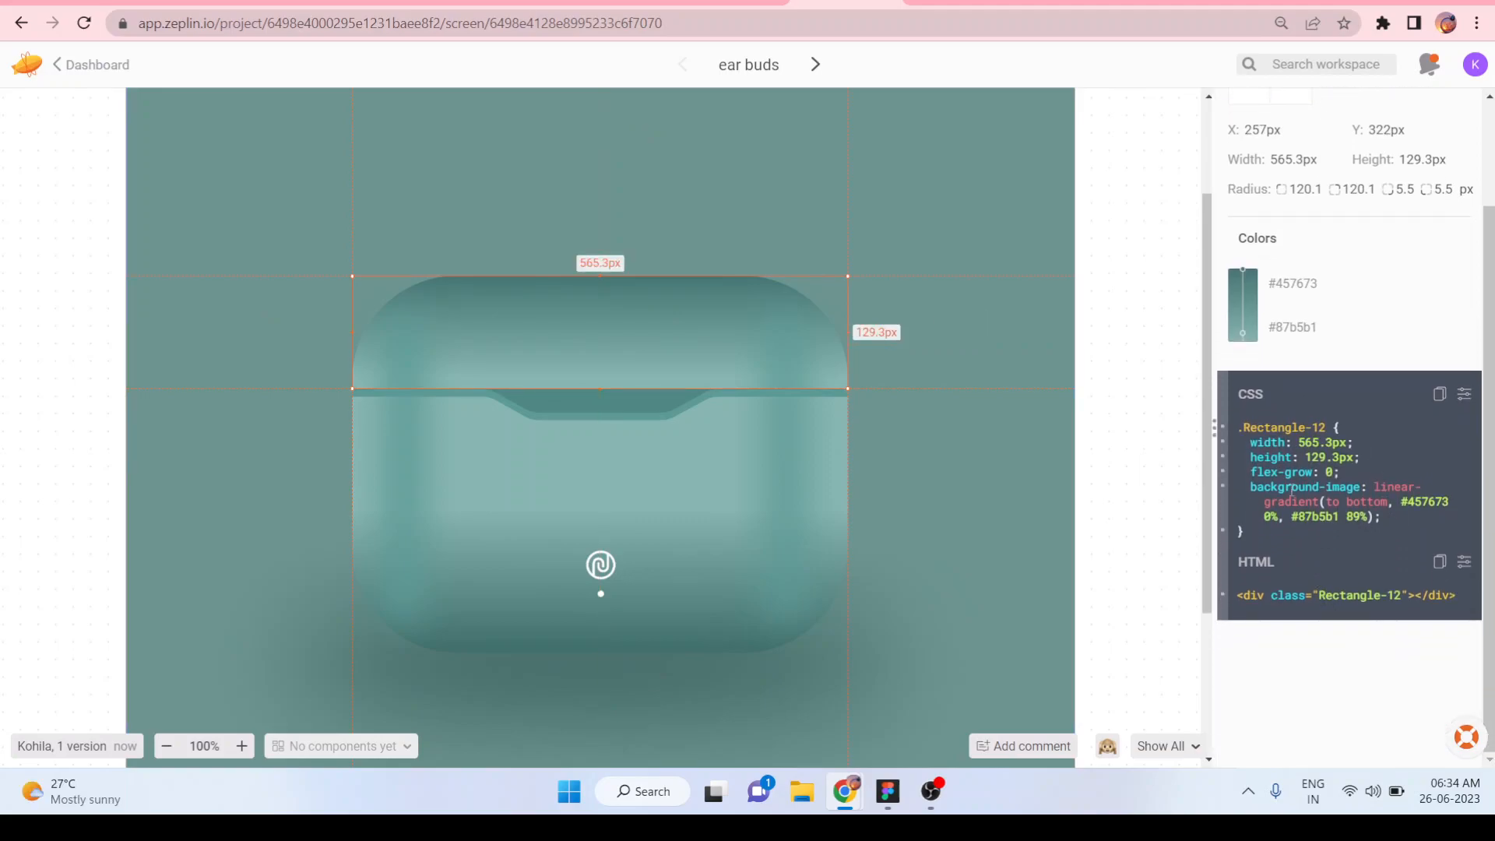
left_click(1440, 398)
scroll(1435, 405, "up", 3)
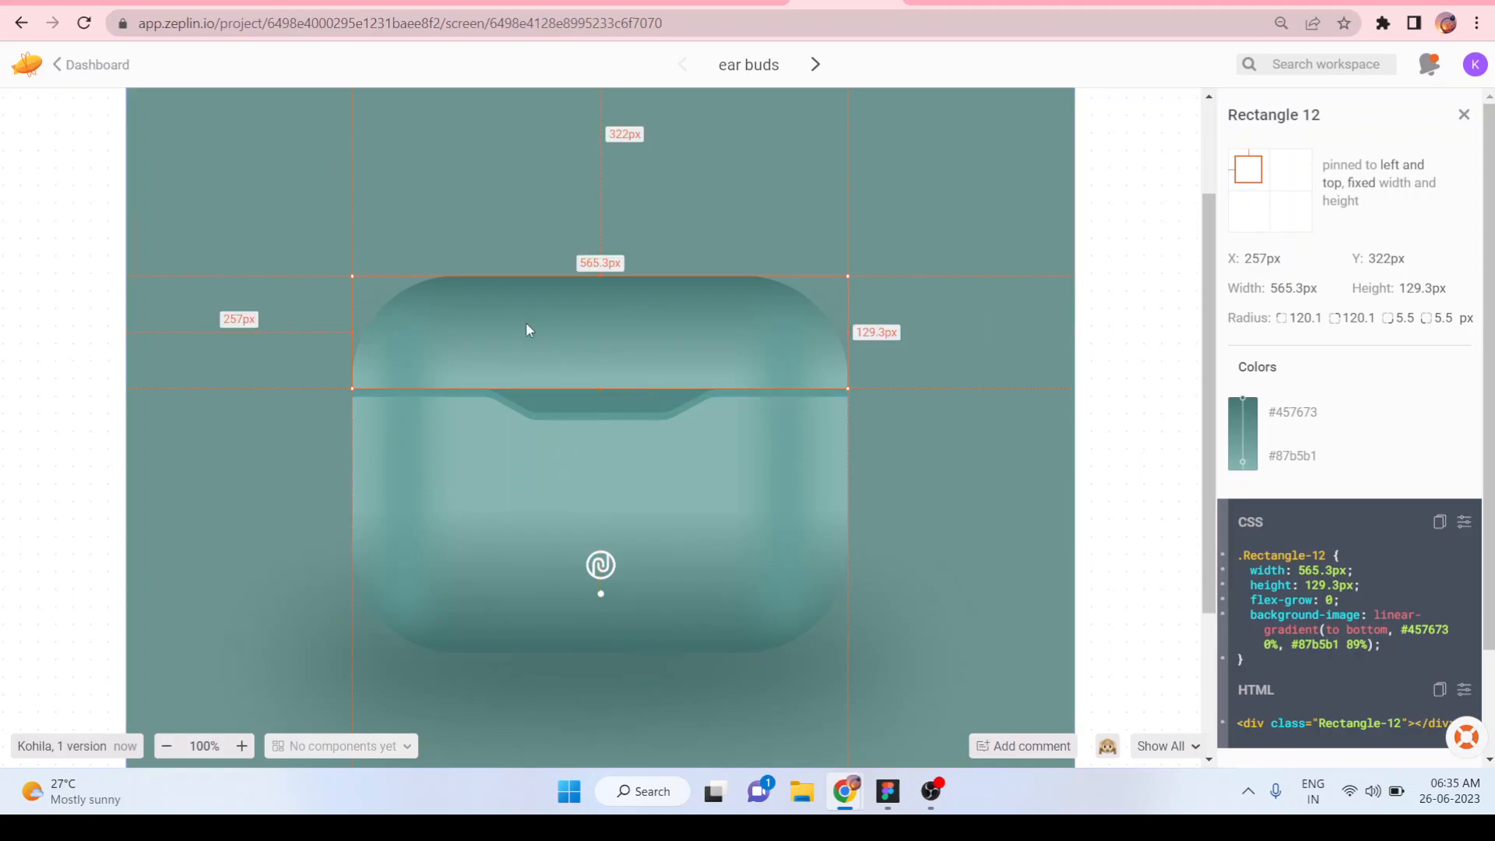
- Inspect the properties of the case's lower body, the logo image, and the small white dot below it
left_click(605, 483)
left_click(602, 576)
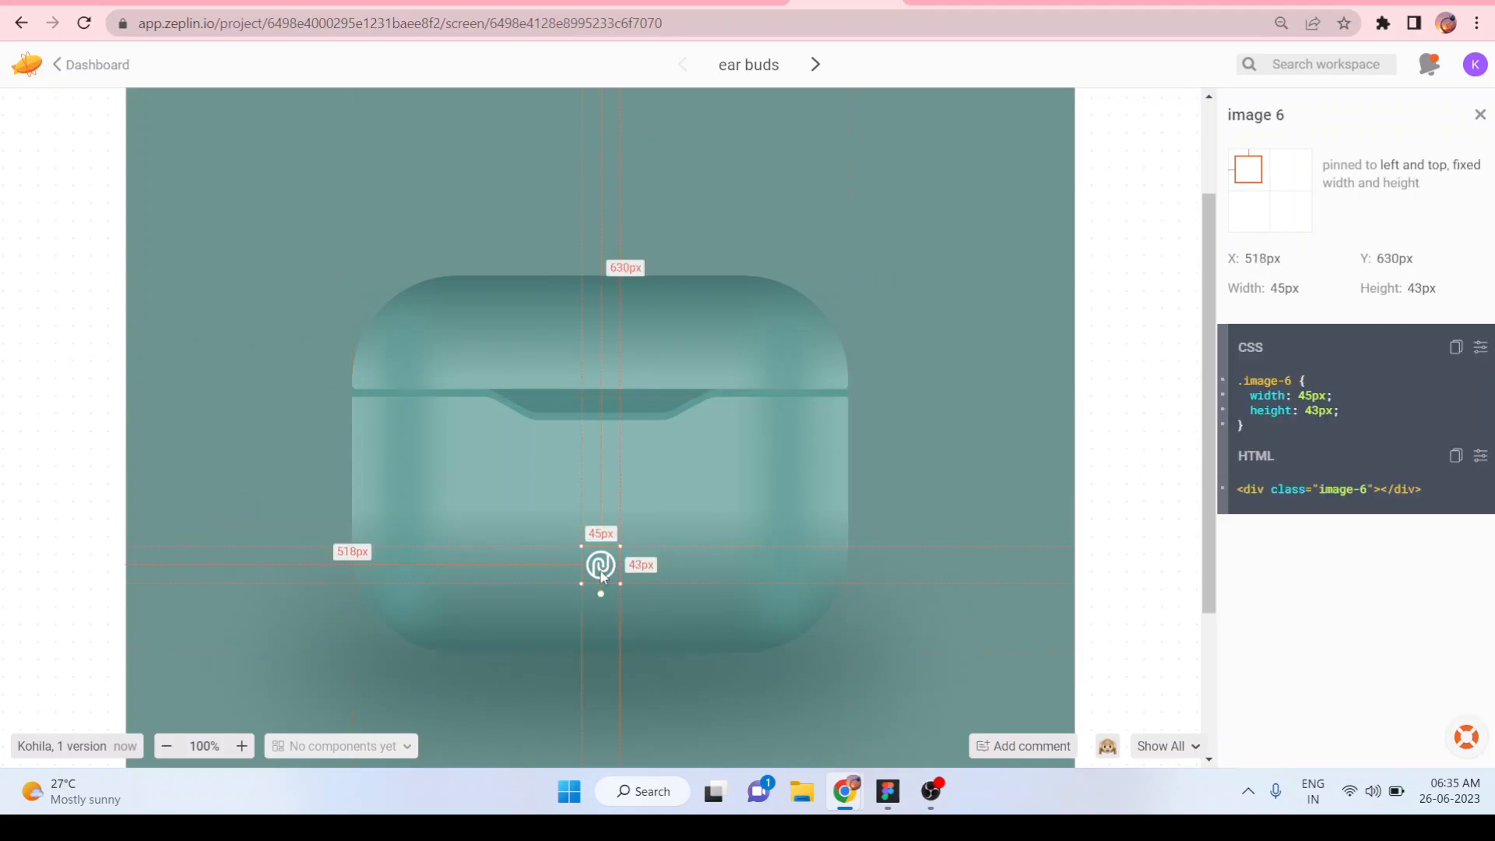
scroll(606, 576, "up", 3)
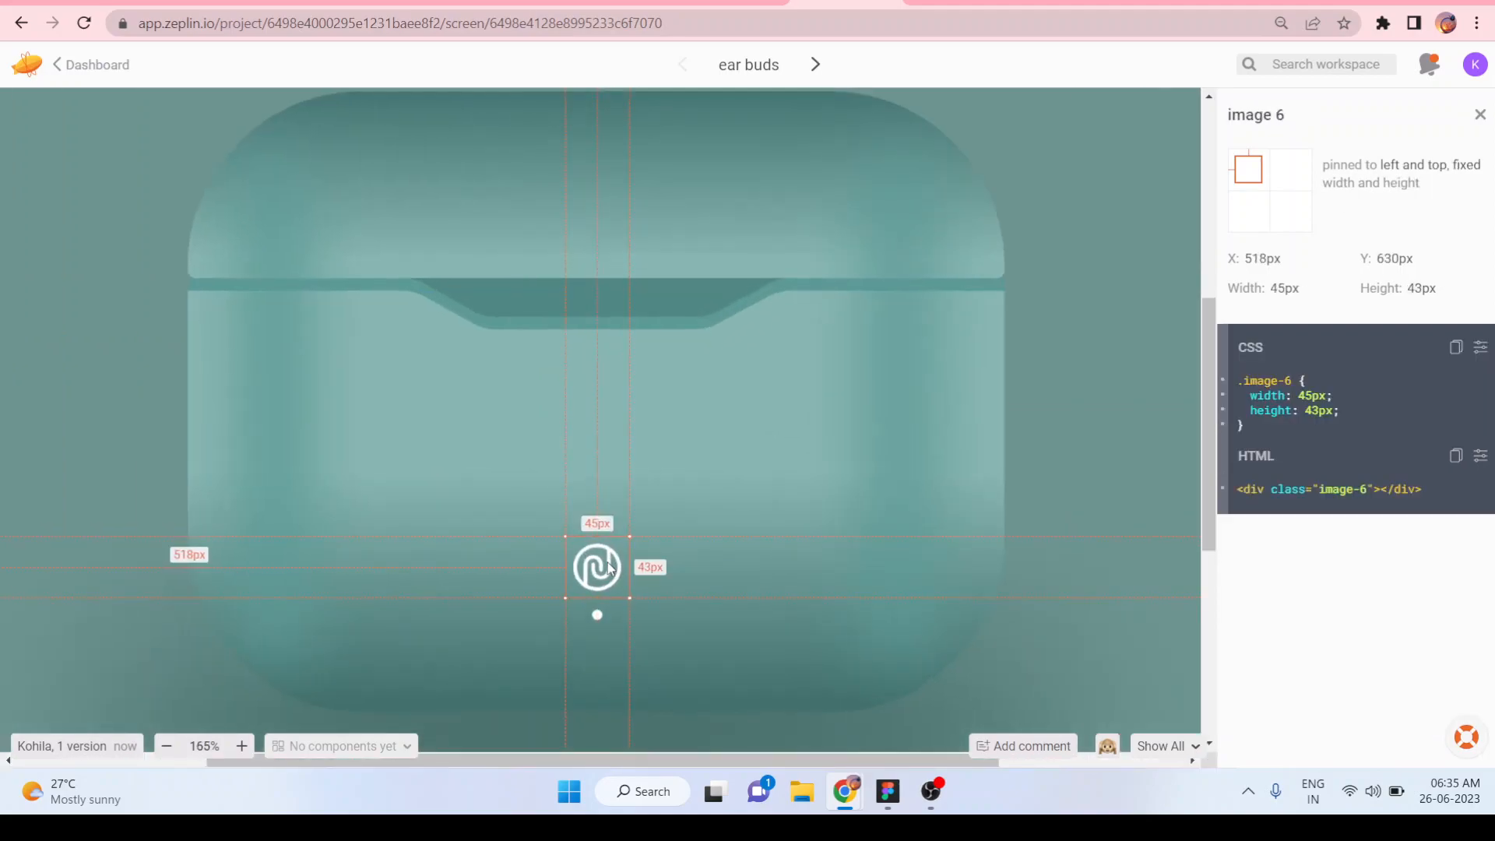
left_click(597, 617)
scroll(596, 616, "down", 4)
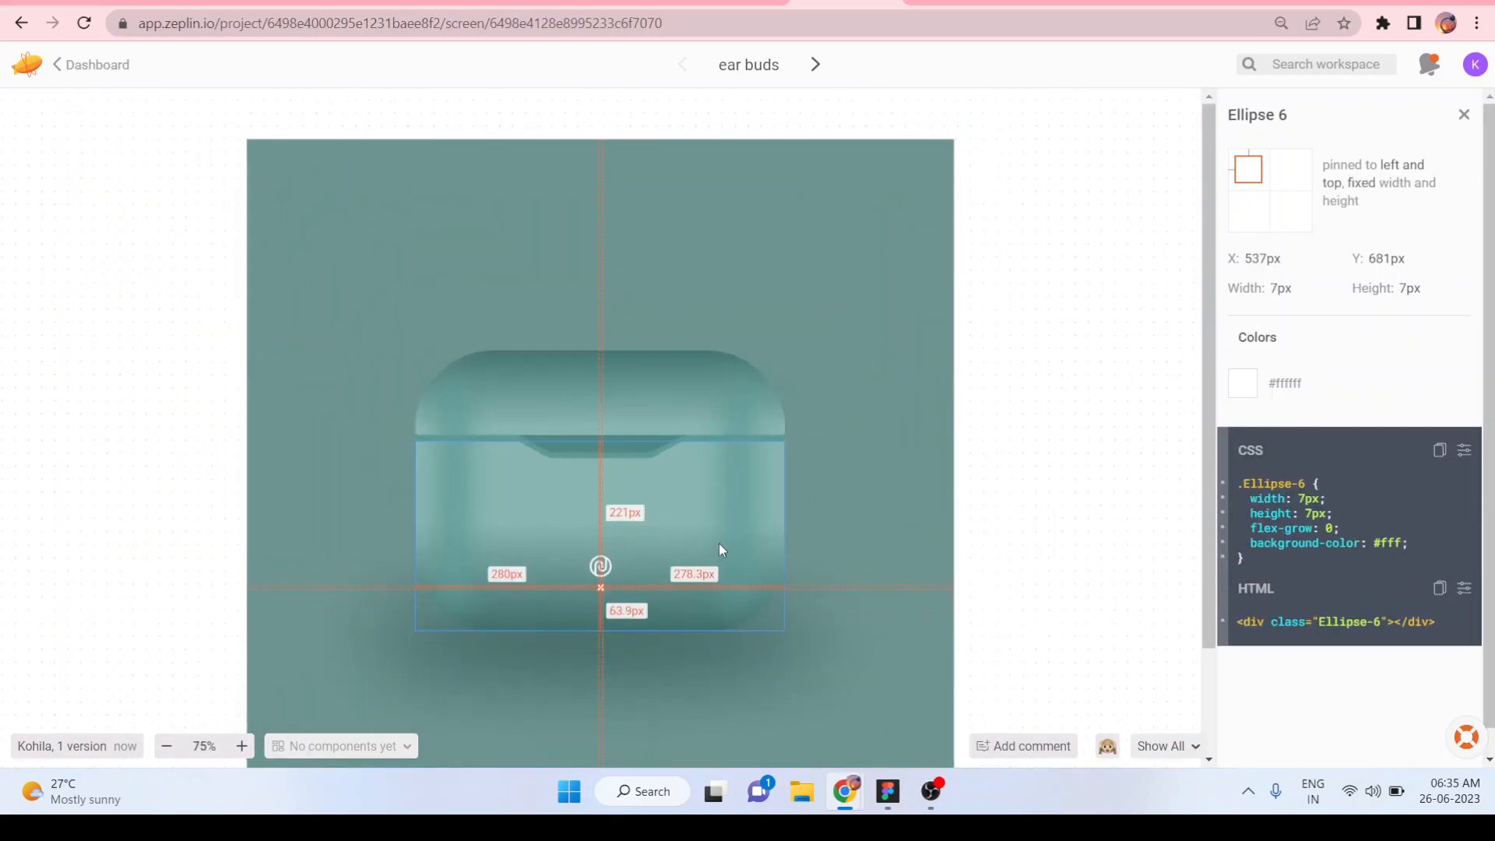
- Compare the properties and CSS of the two blurred vertical strips on the case, and clear the selection
left_click(744, 499)
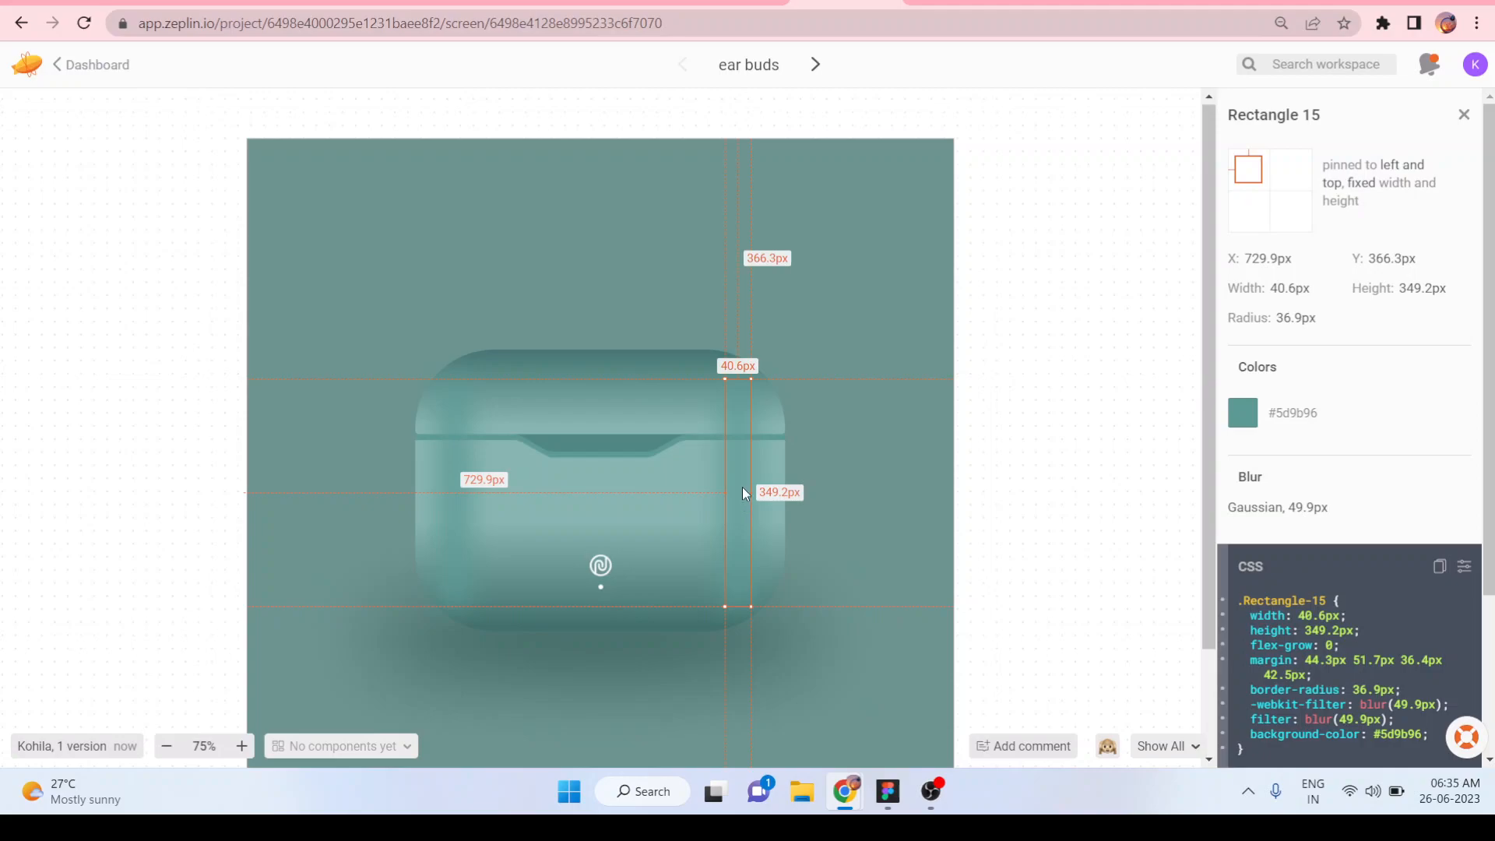
left_click(452, 465)
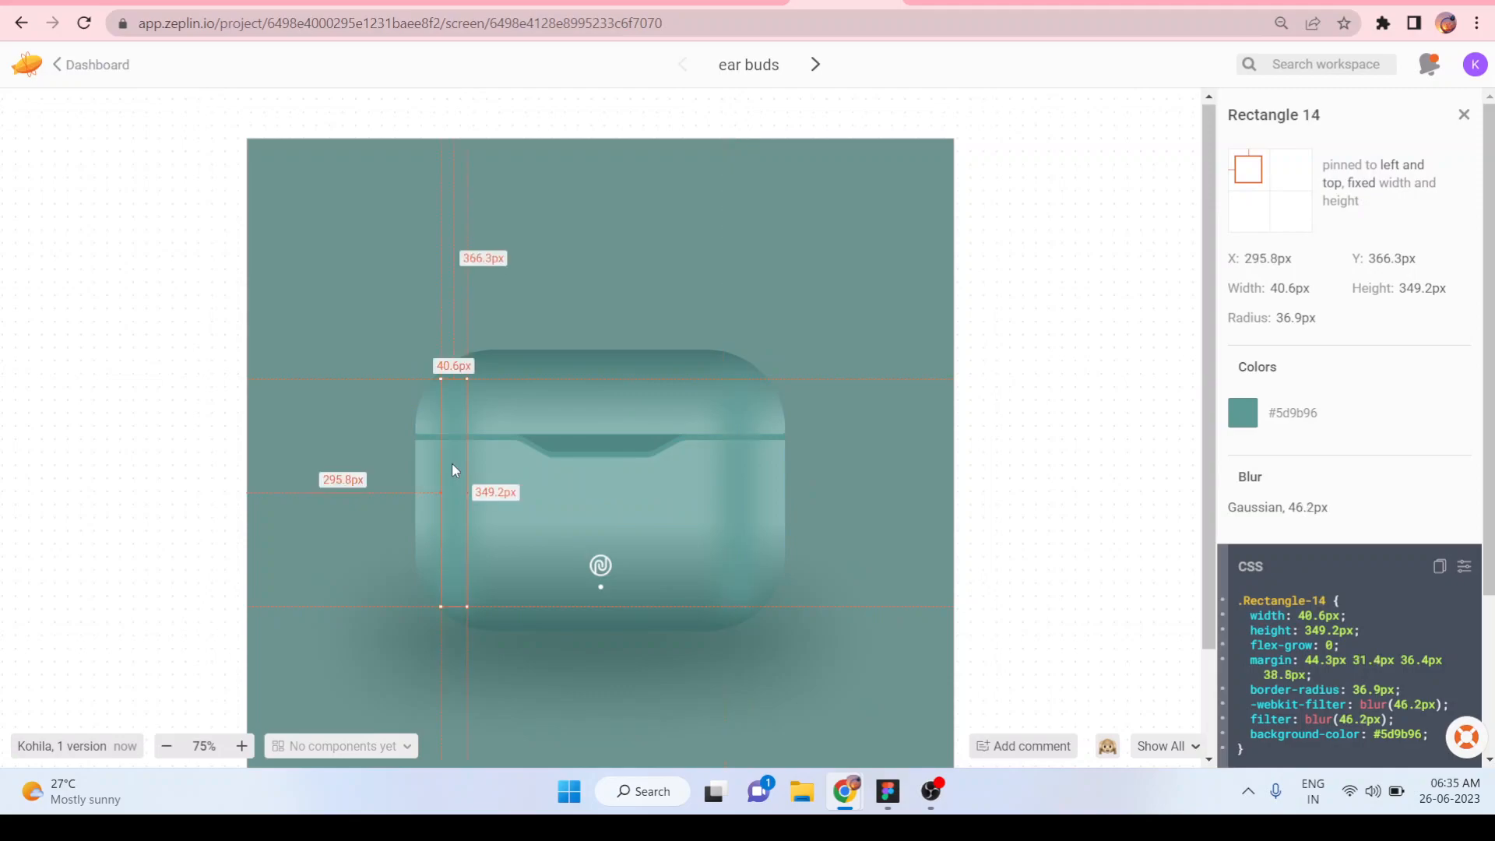
left_click(746, 486)
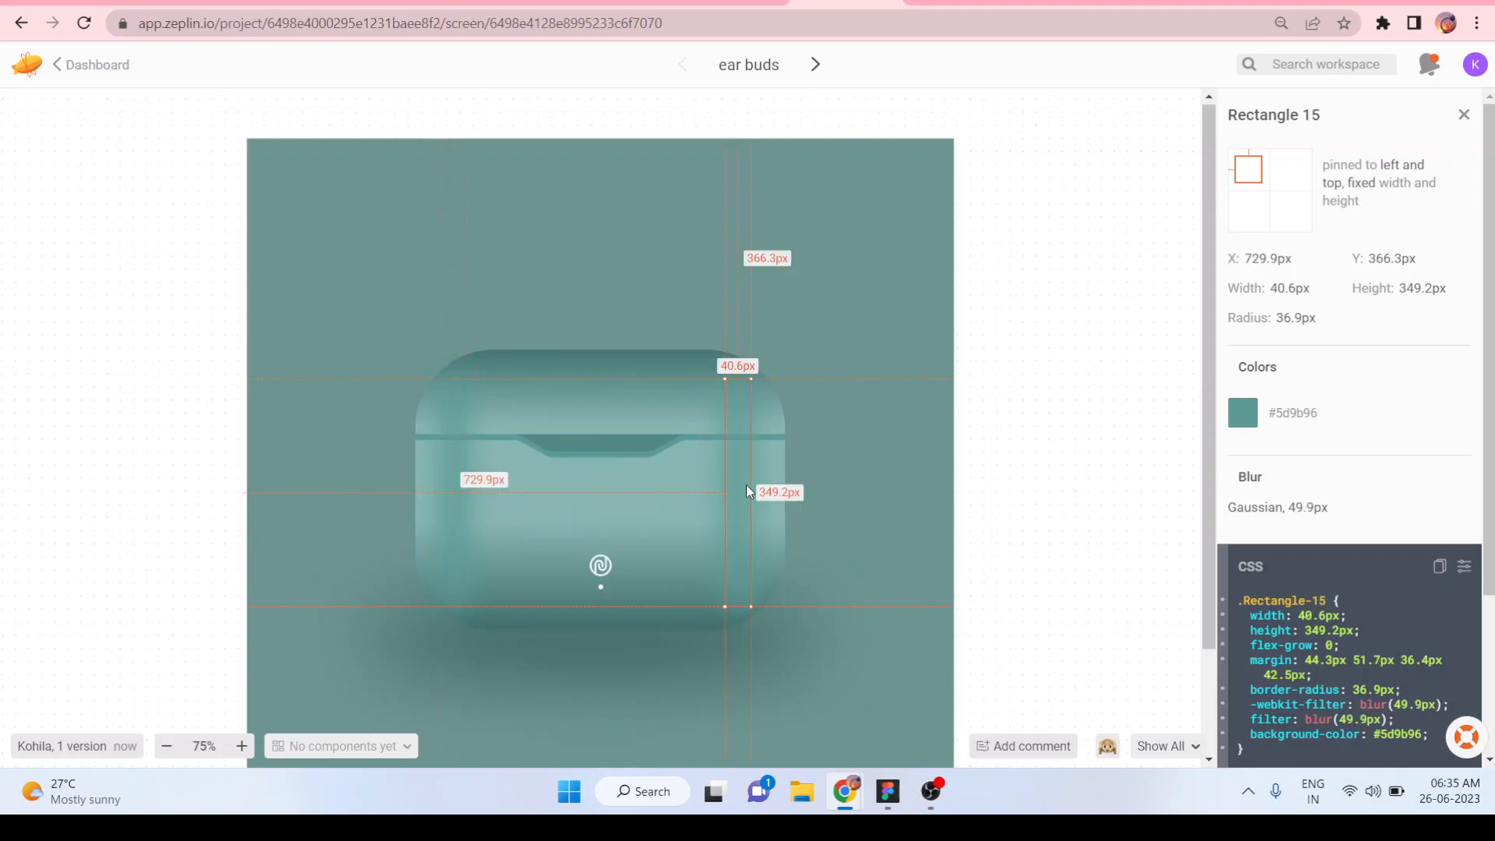
scroll(1333, 515, "down", 3)
scroll(1331, 514, "down", 1)
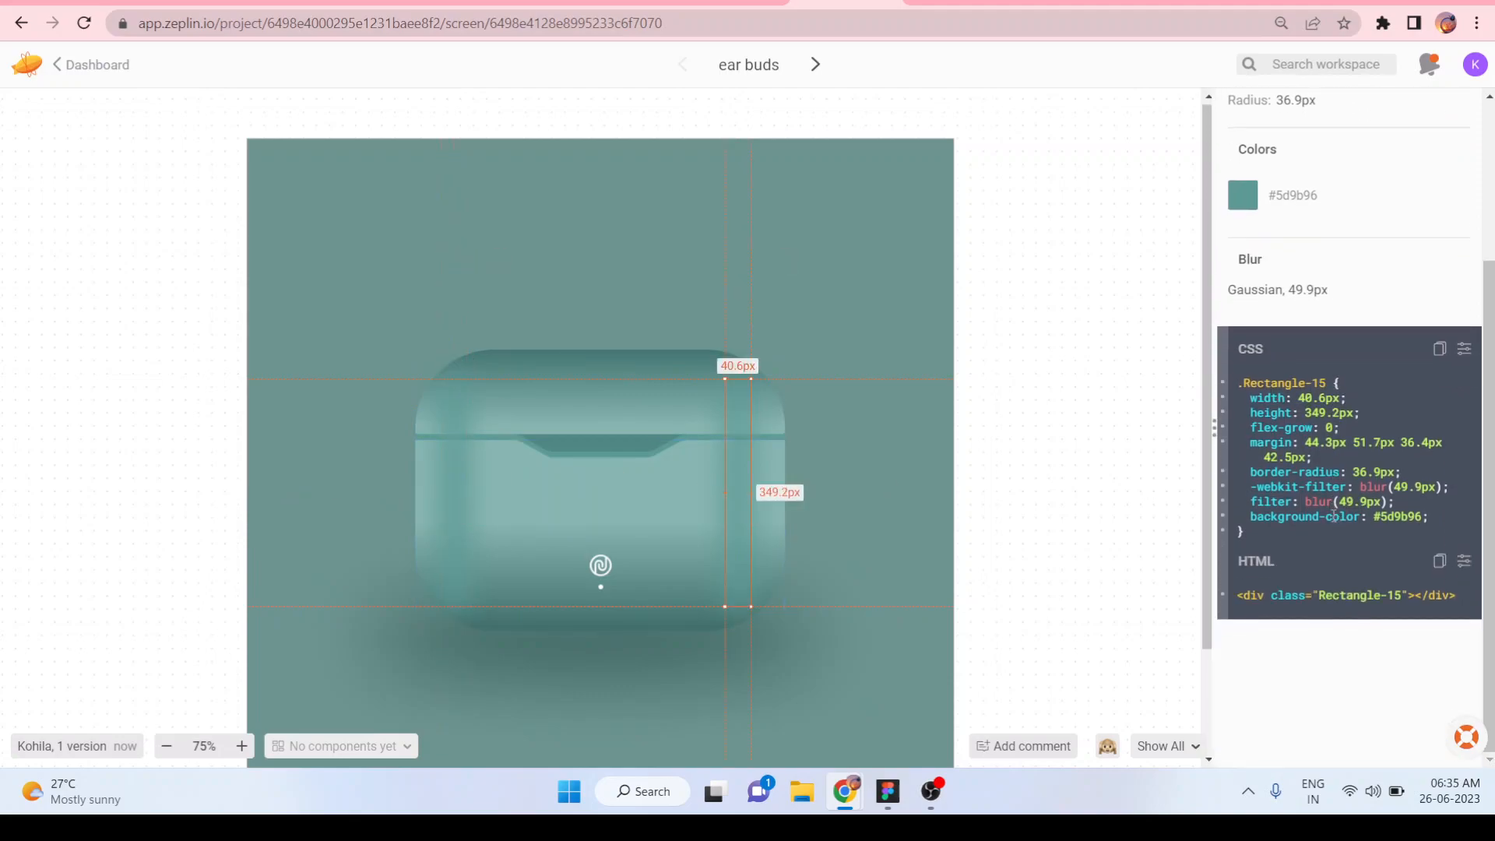
left_click(1034, 568)
scroll(1035, 567, "down", 2)
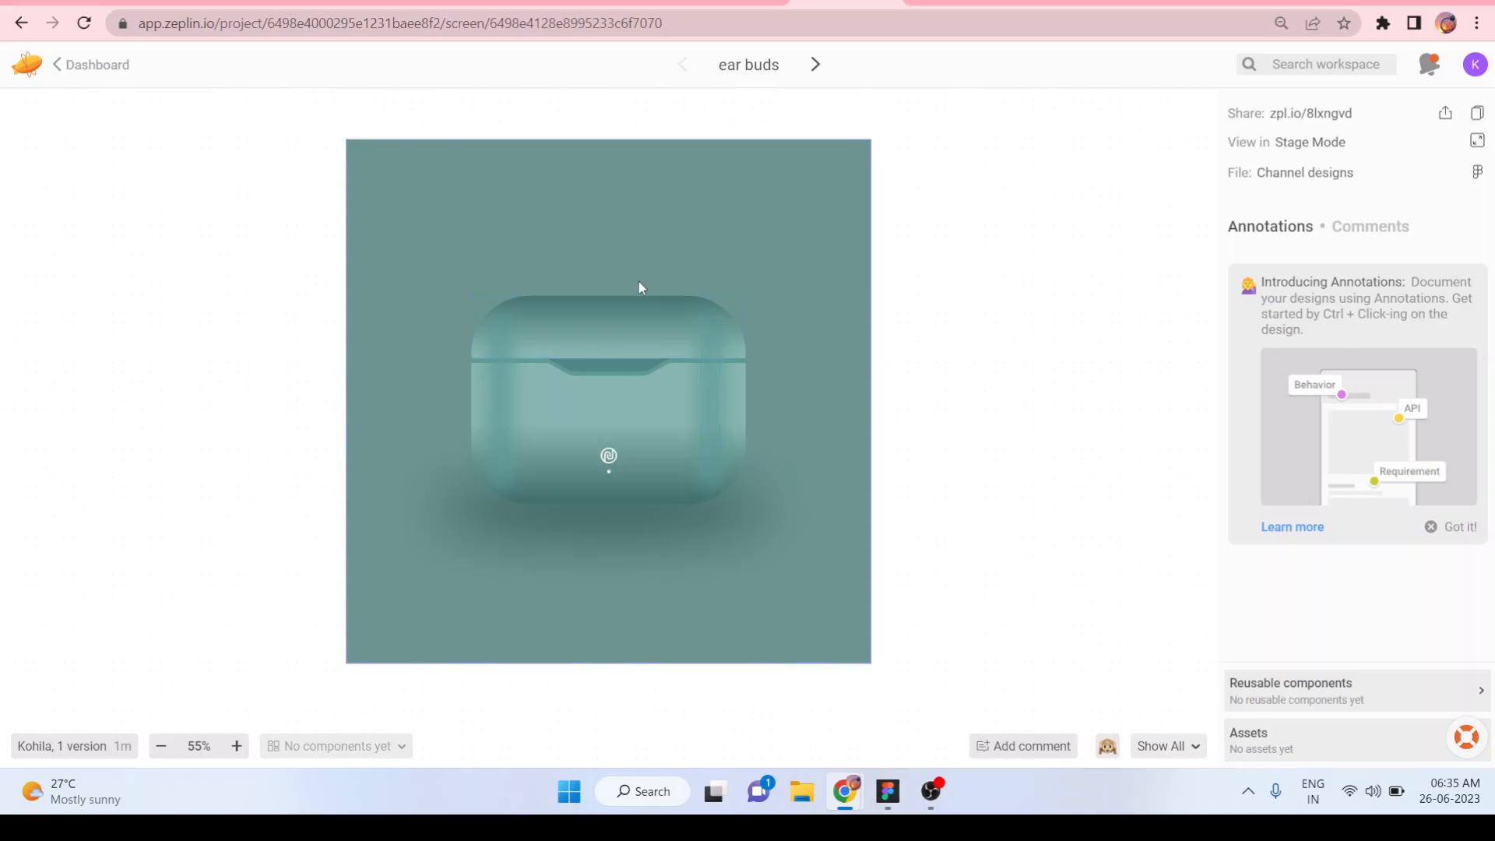
- Open the portfolio landing page screen from the dashboard and inspect its description paragraph, main heading, and navbar logo text
left_click(62, 67)
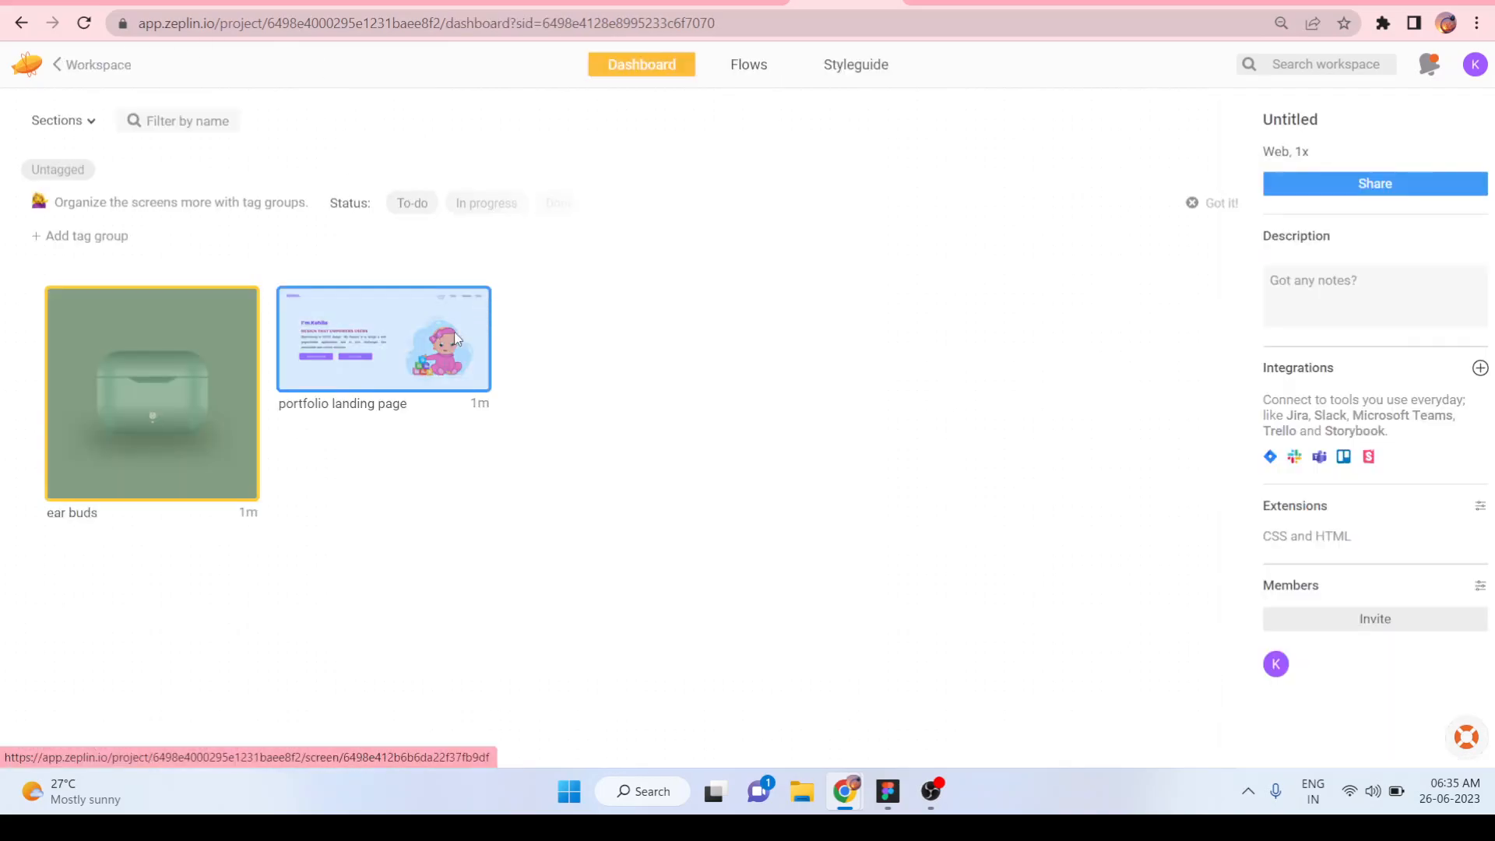
left_click(457, 340)
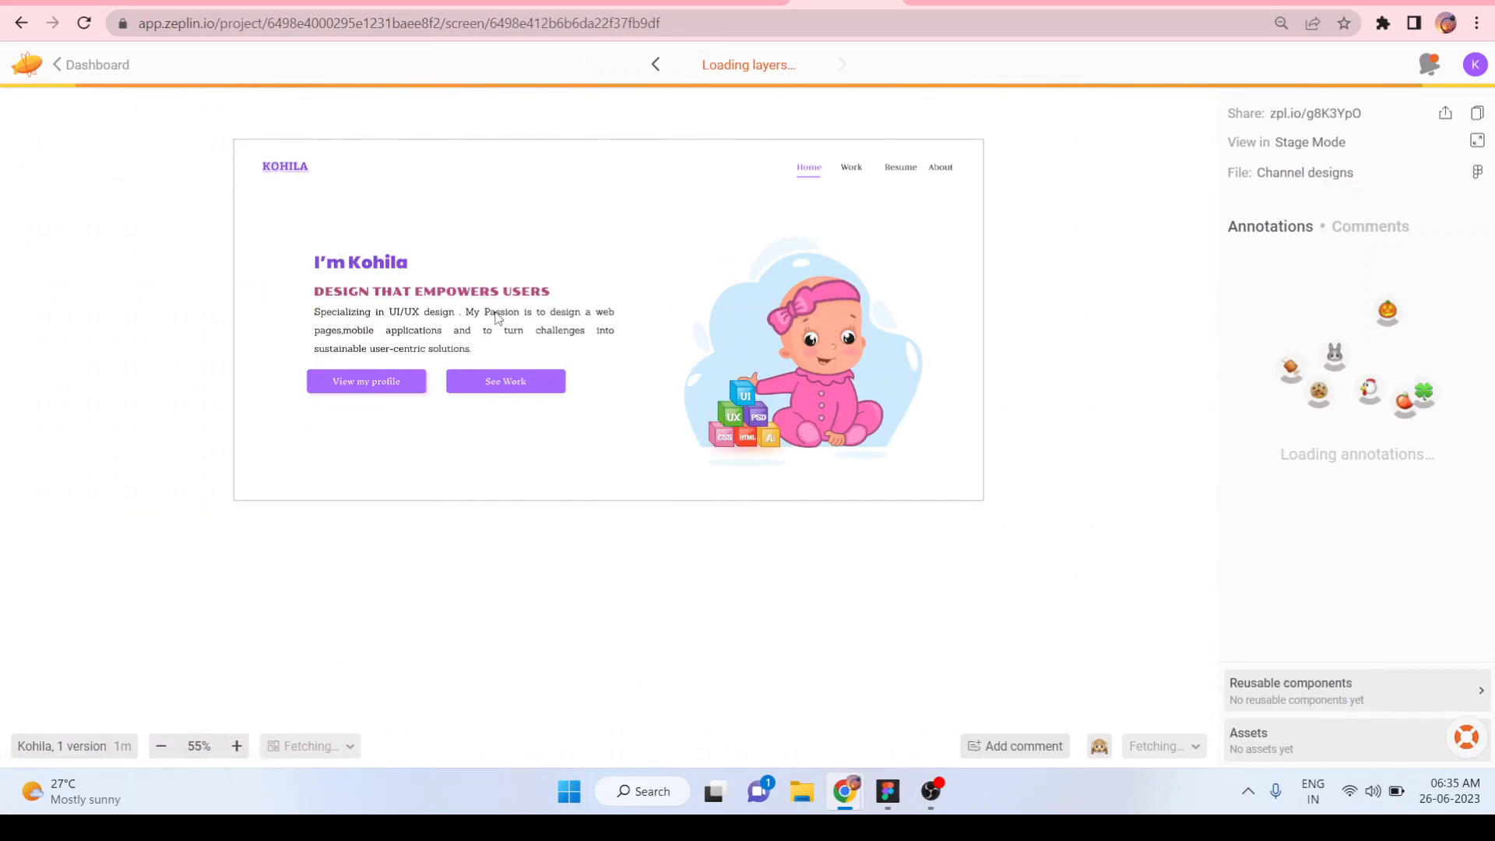
left_click(448, 335)
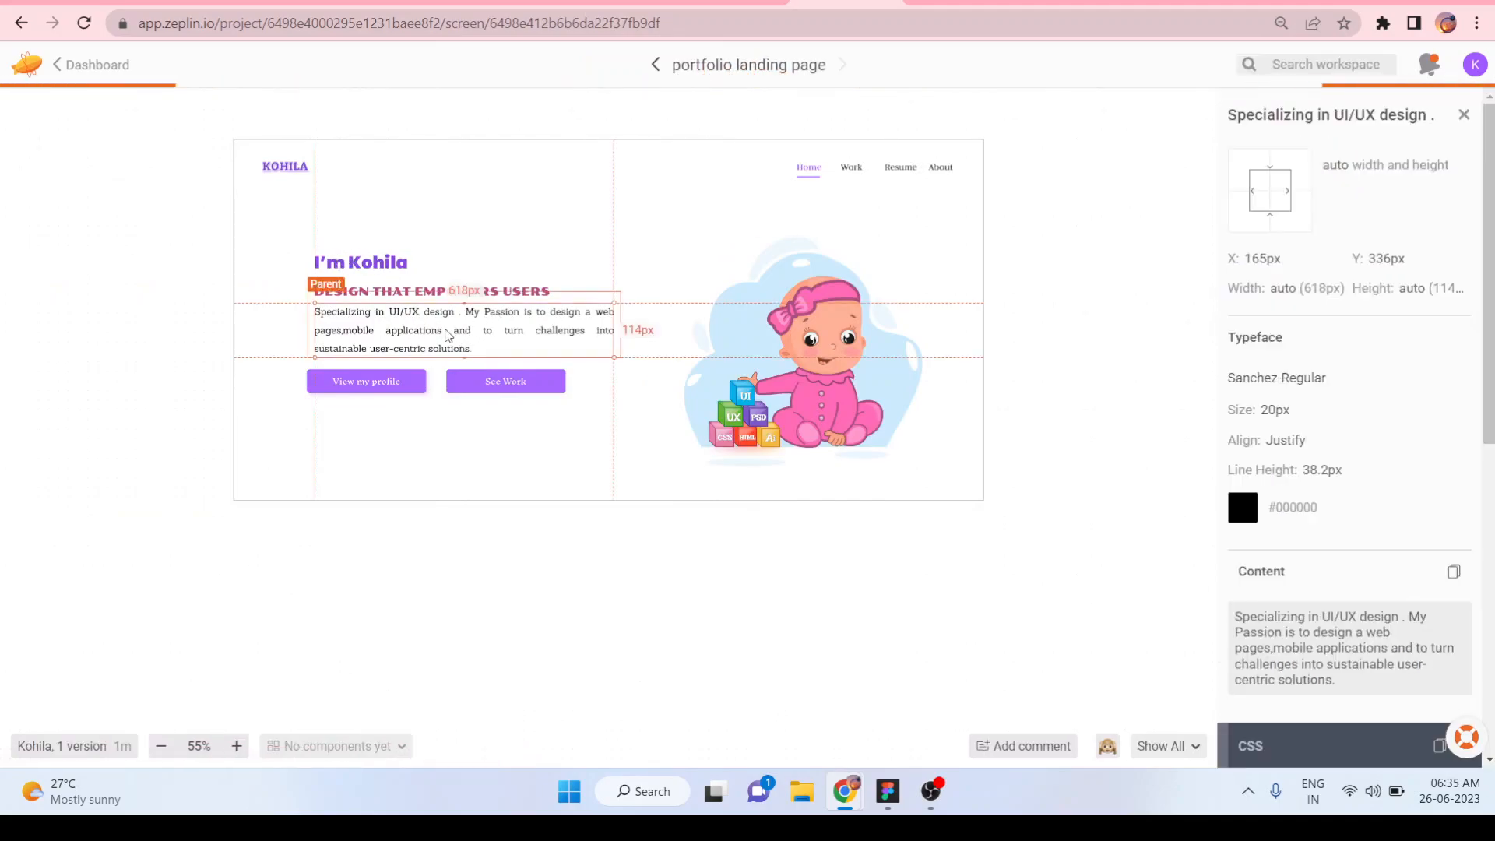
left_click(361, 258)
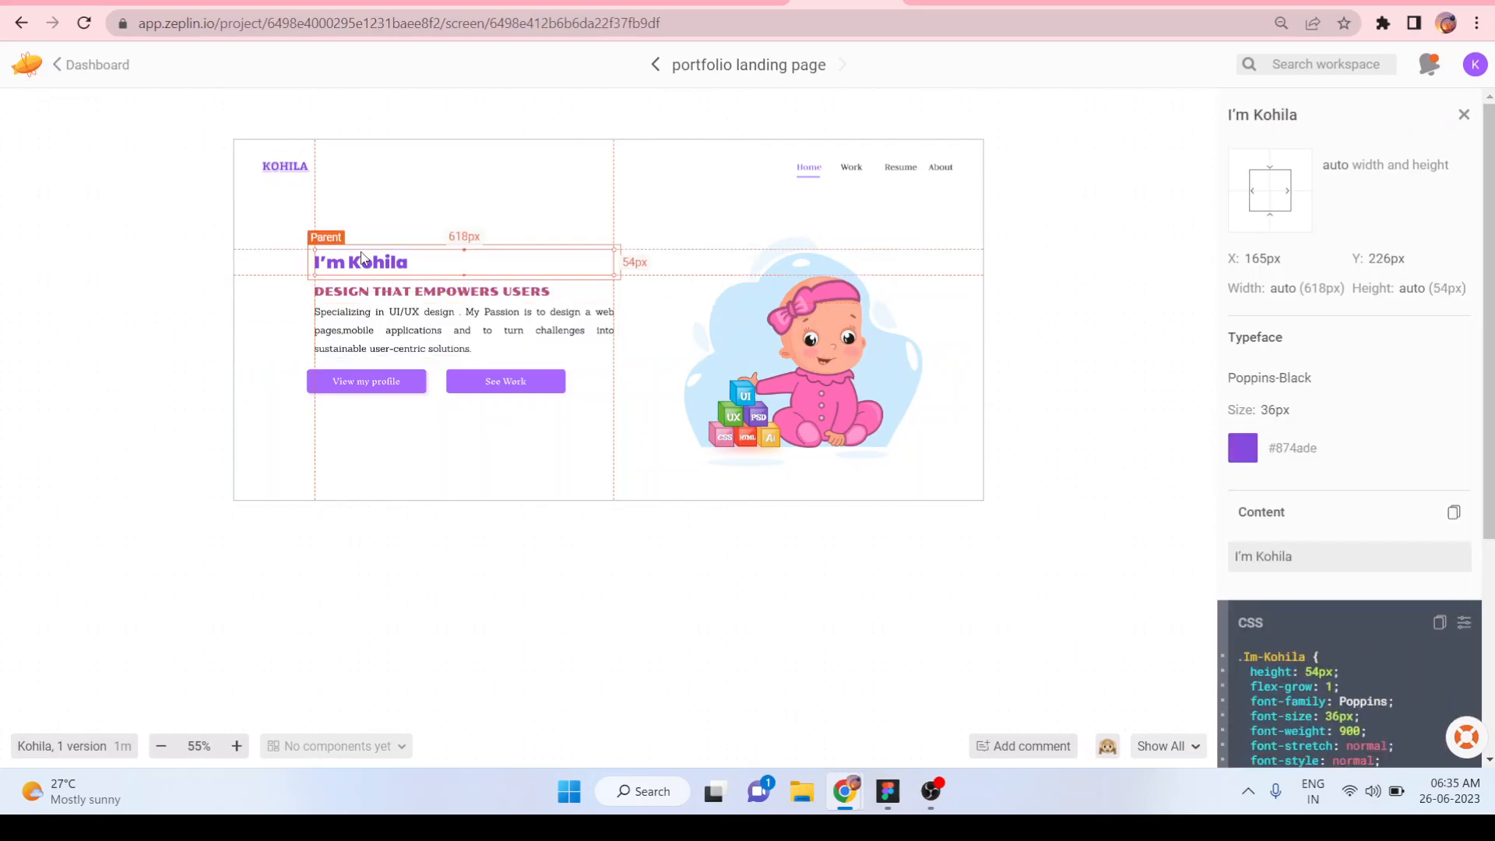
left_click(271, 163)
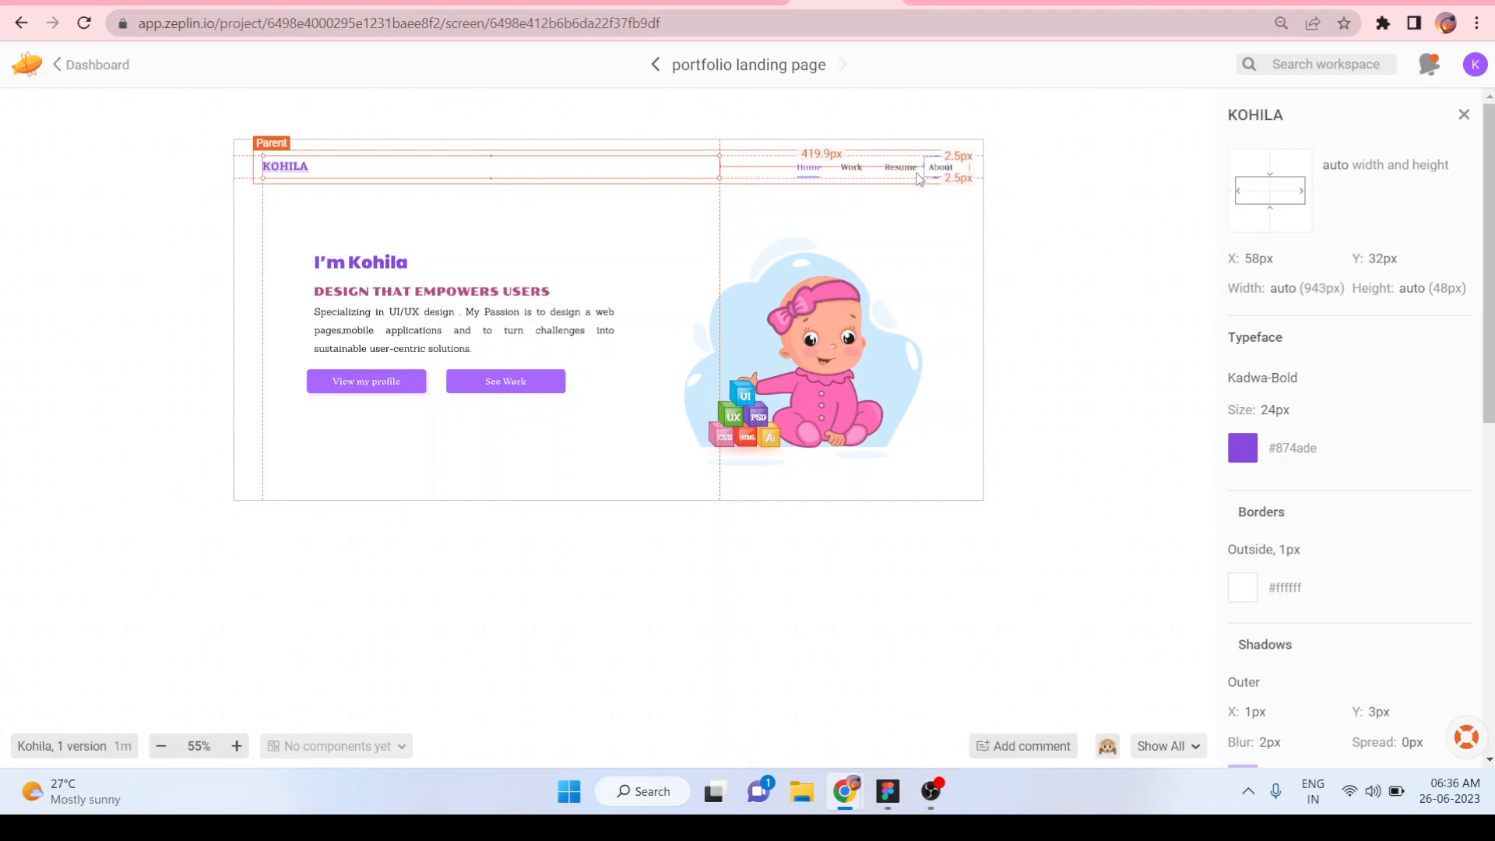
- Examine the baby illustration's downloadable asset formats and its CSS and HTML code
left_click(789, 368)
scroll(1287, 521, "down", 3)
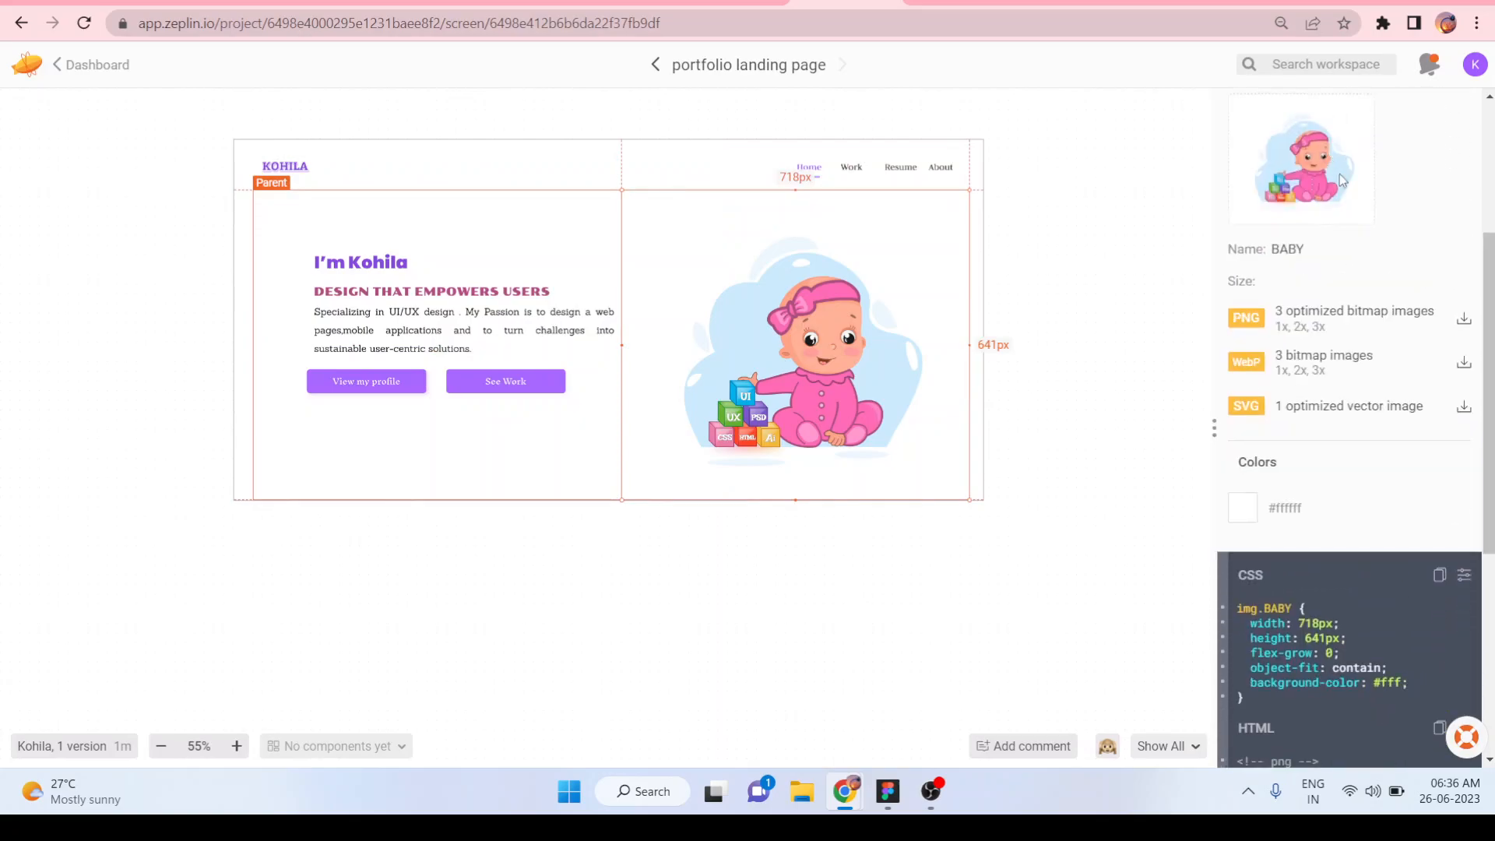
scroll(1350, 518, "down", 1)
scroll(1350, 517, "down", 4)
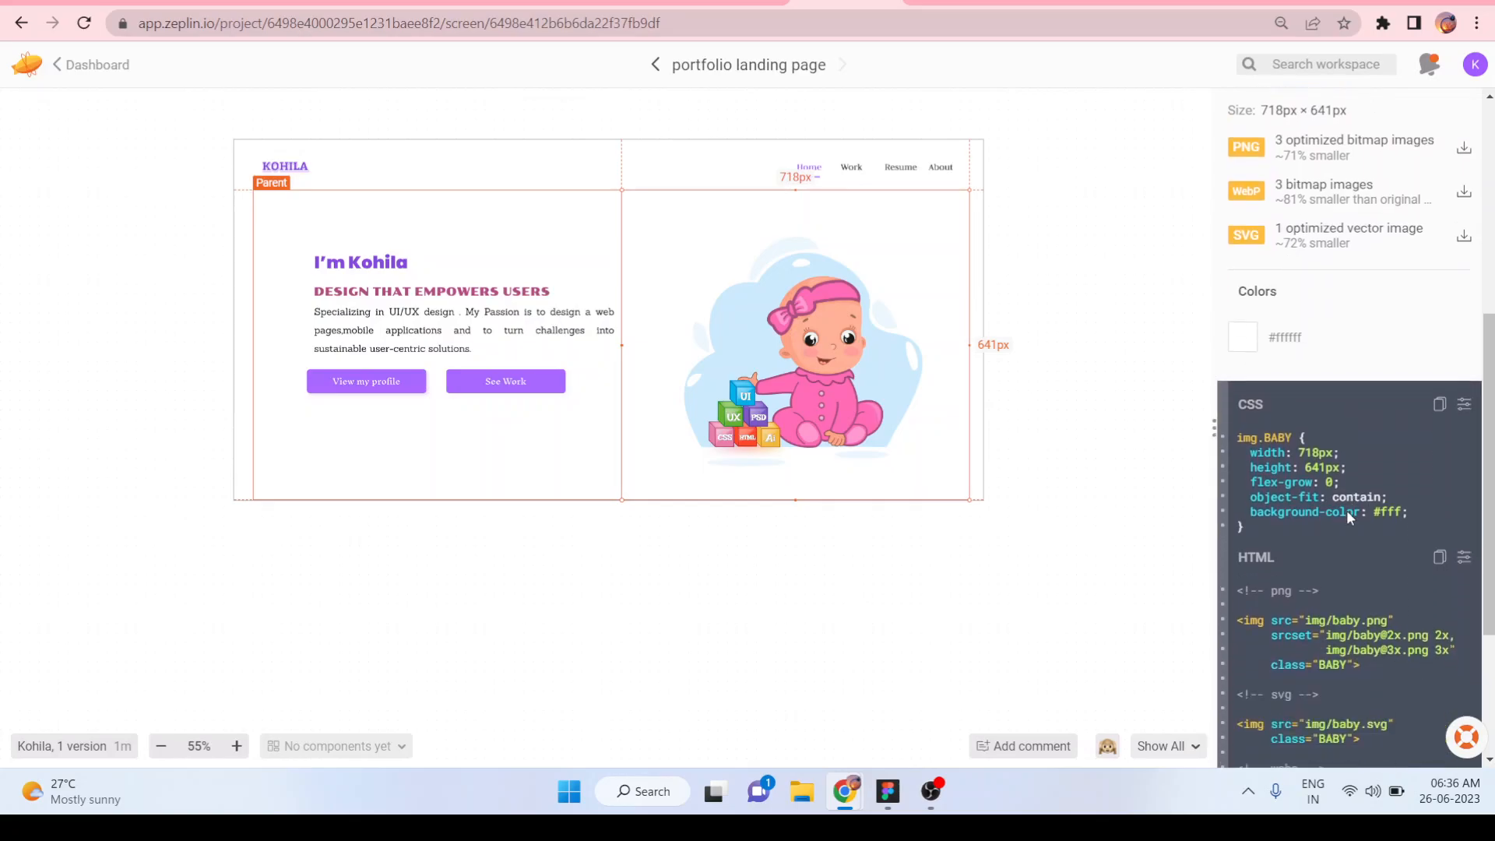
scroll(1347, 511, "down", 2)
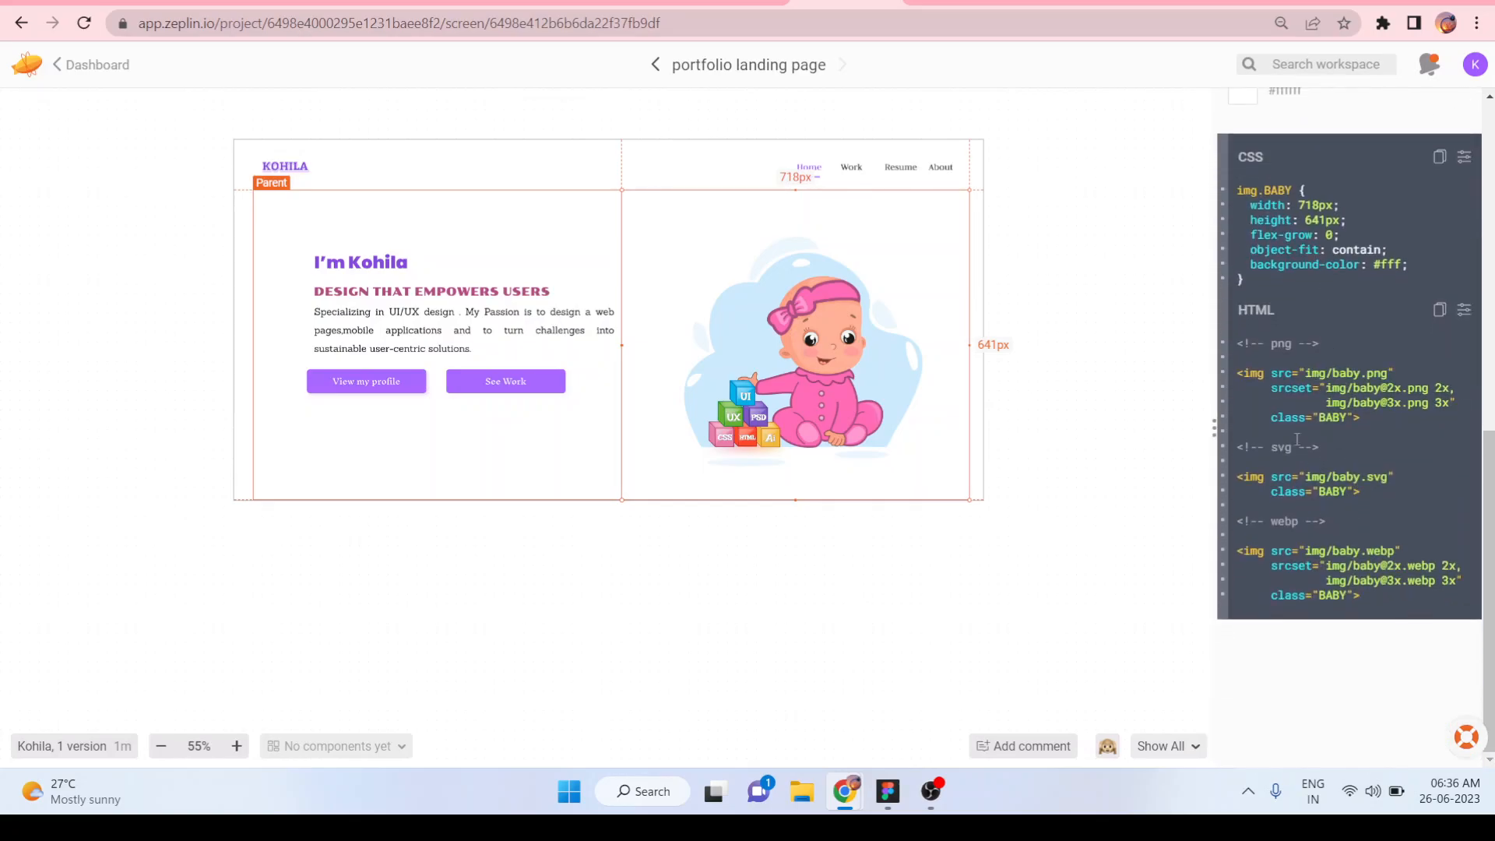
scroll(1355, 596, "up", 1)
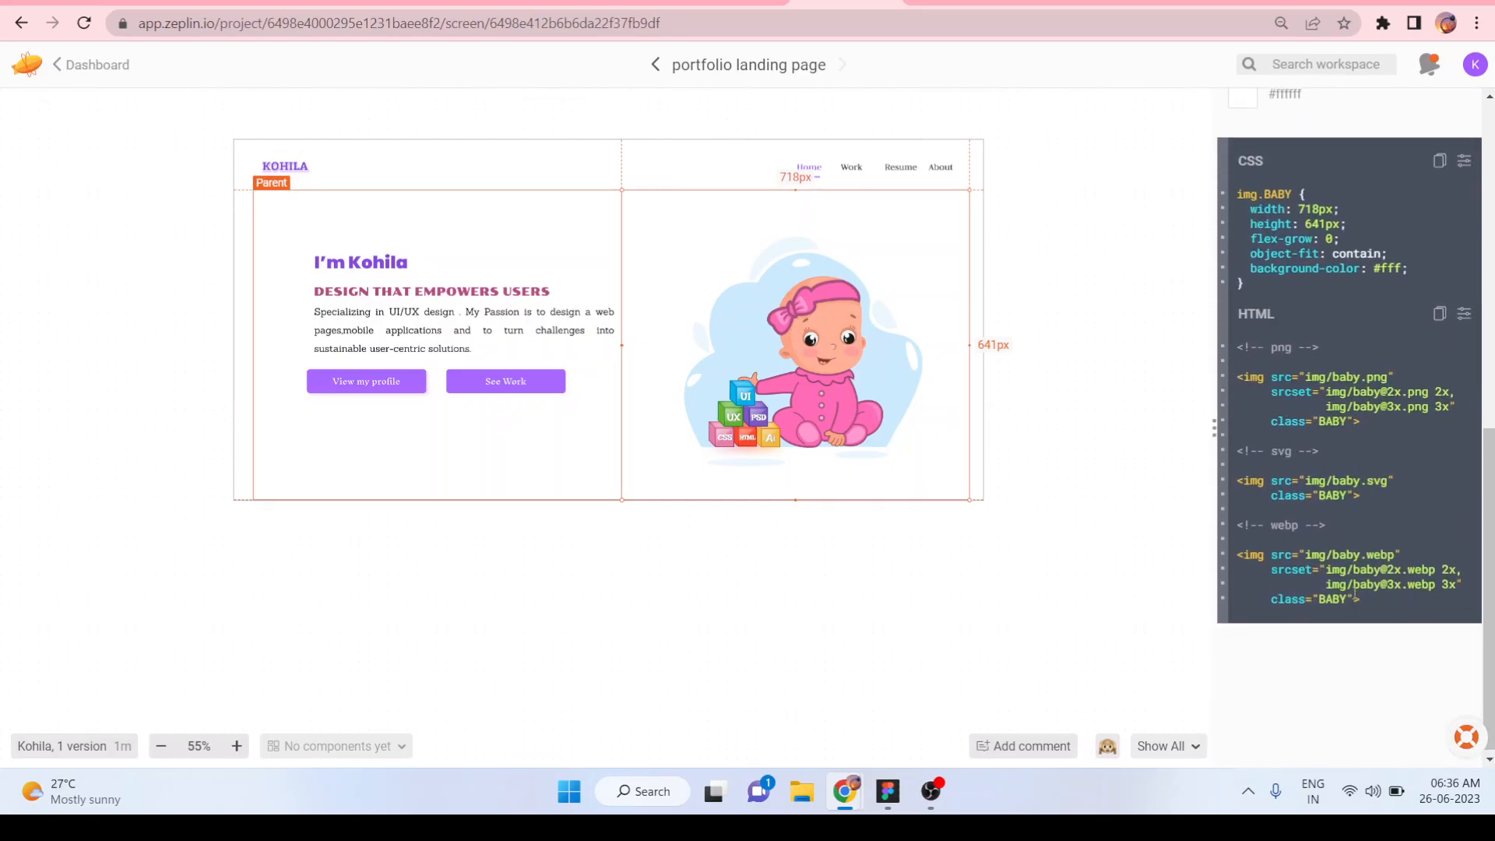
- Return from the baby illustration's specs to the project dashboard and select the ear buds screen
scroll(1355, 595, "up", 5)
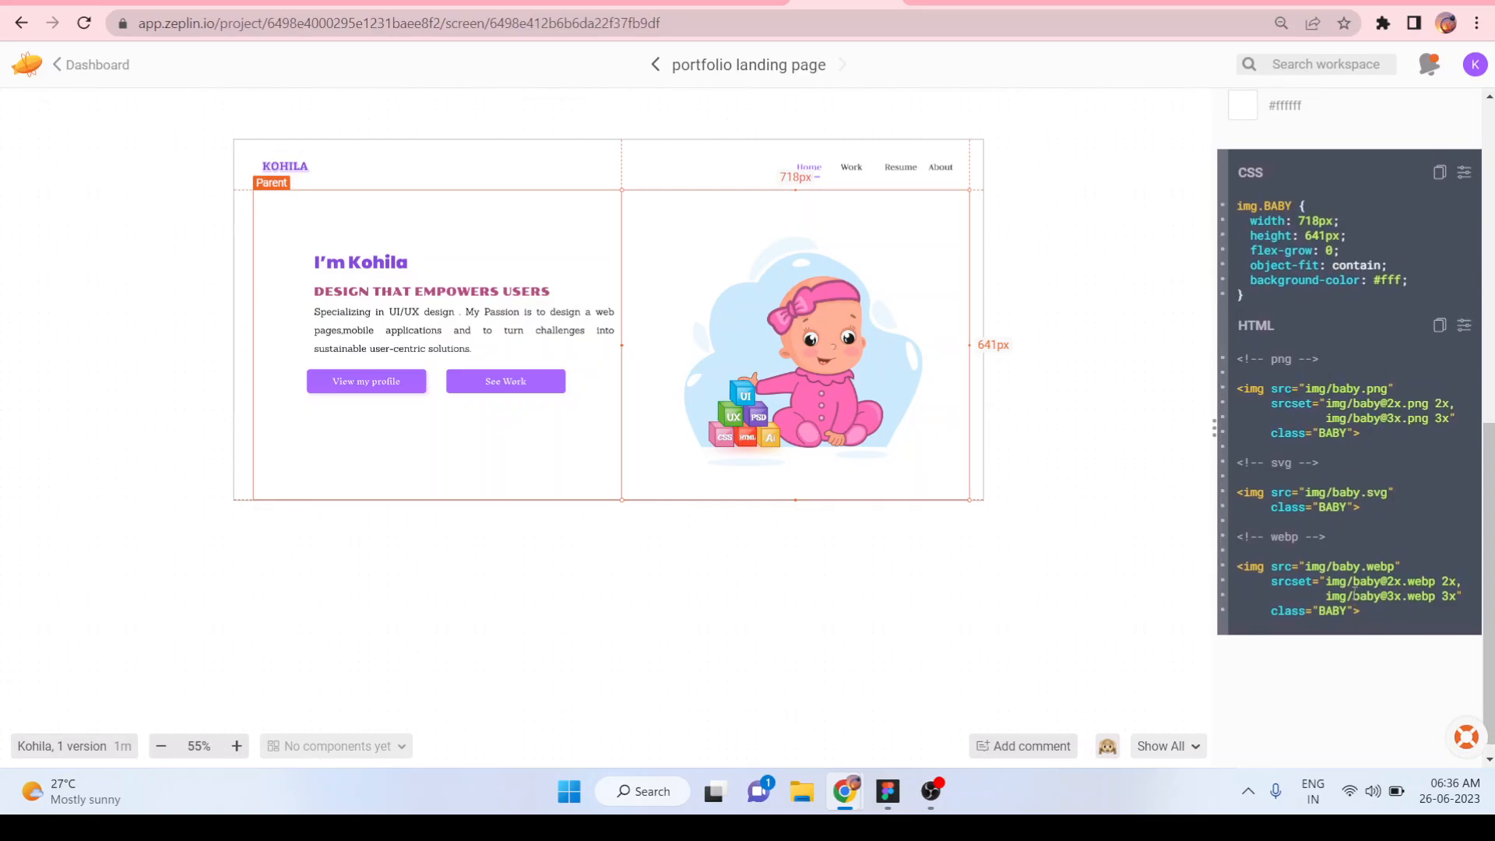
scroll(1355, 593, "up", 3)
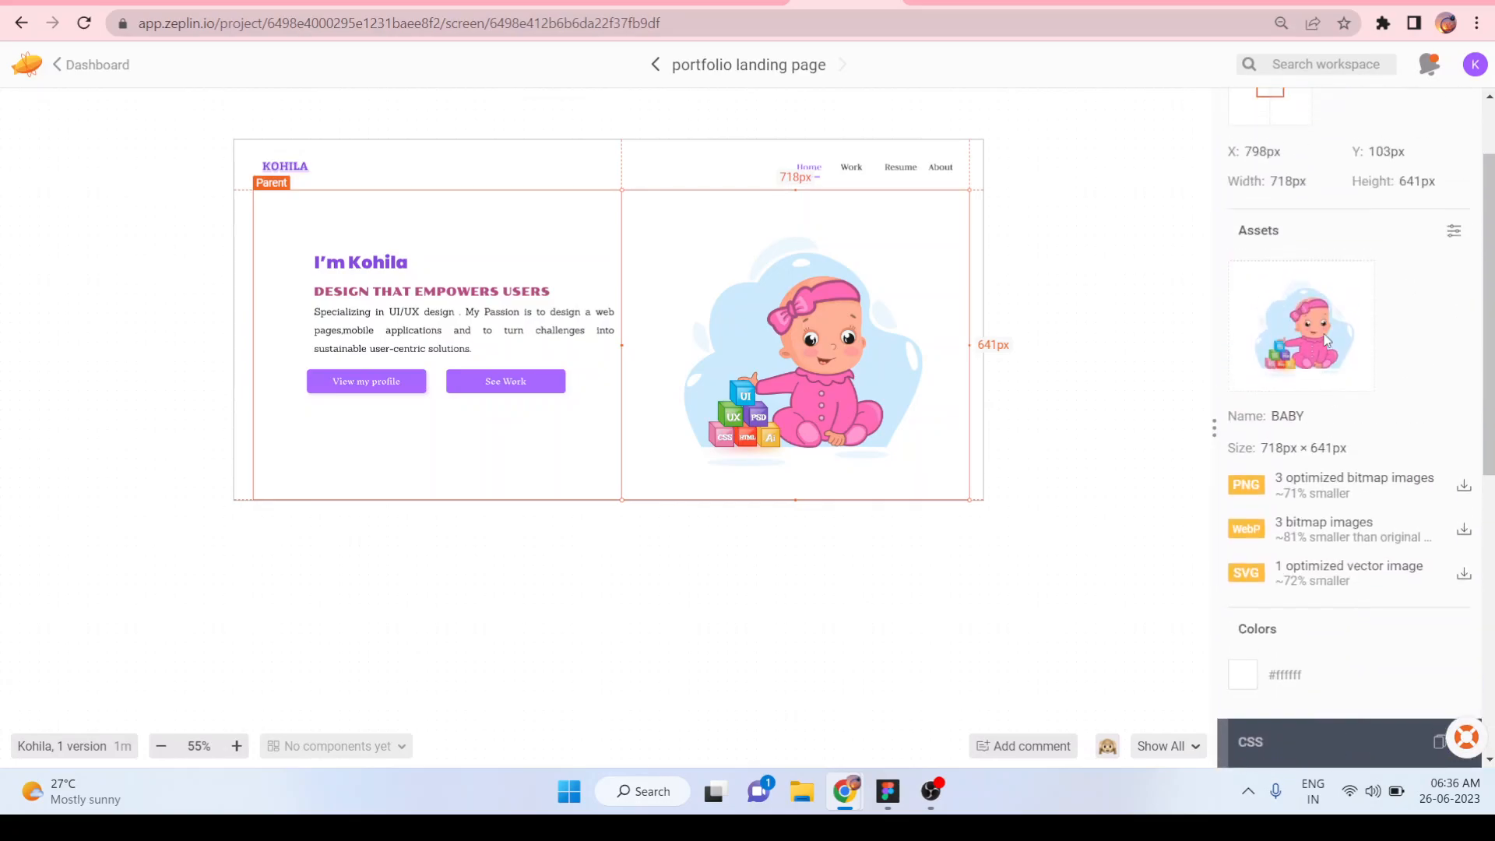
scroll(1326, 340, "up", 2)
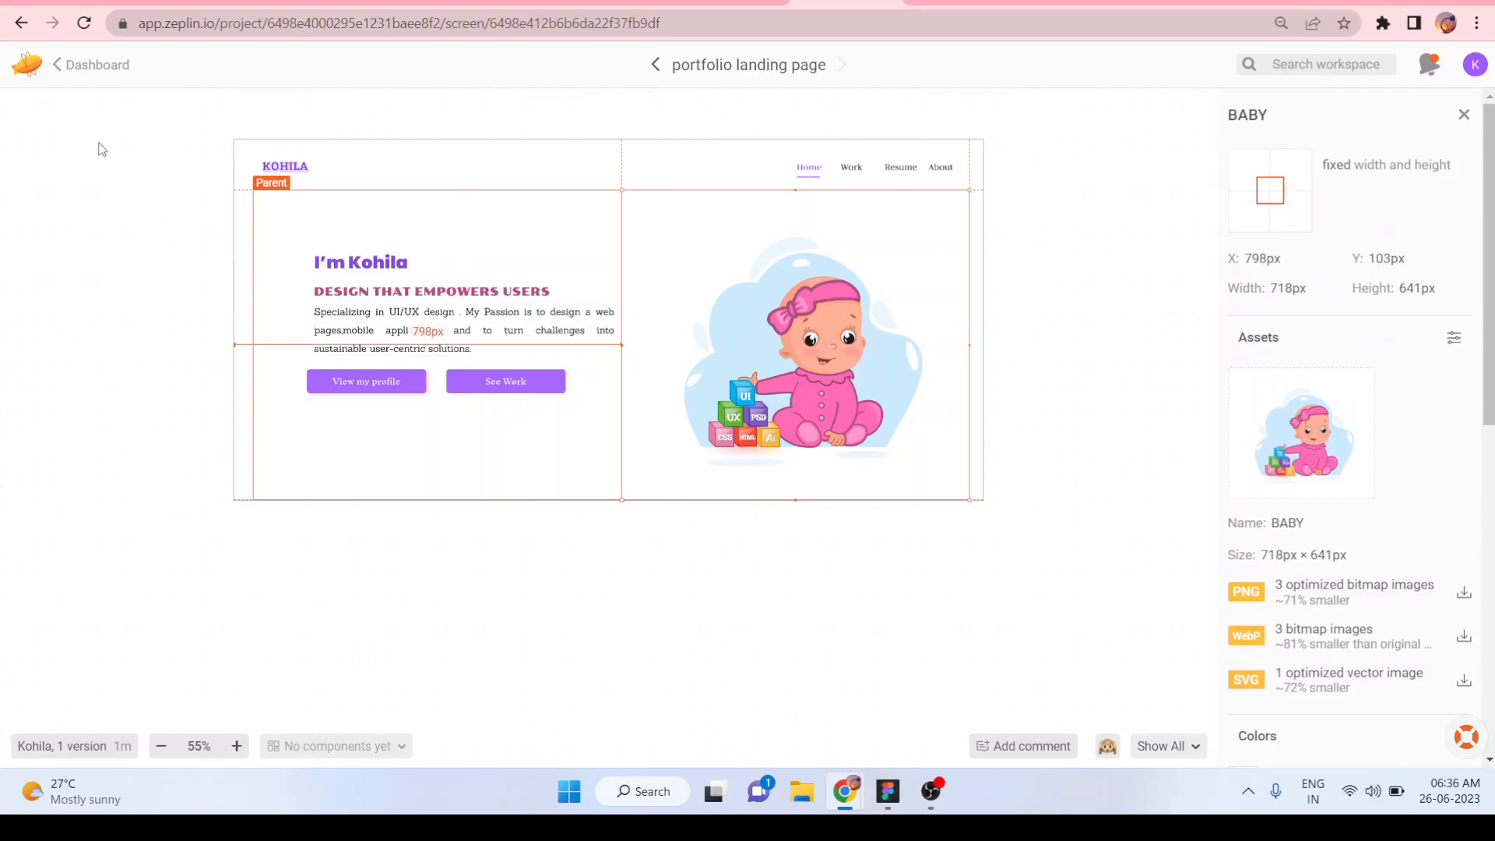
left_click(59, 65)
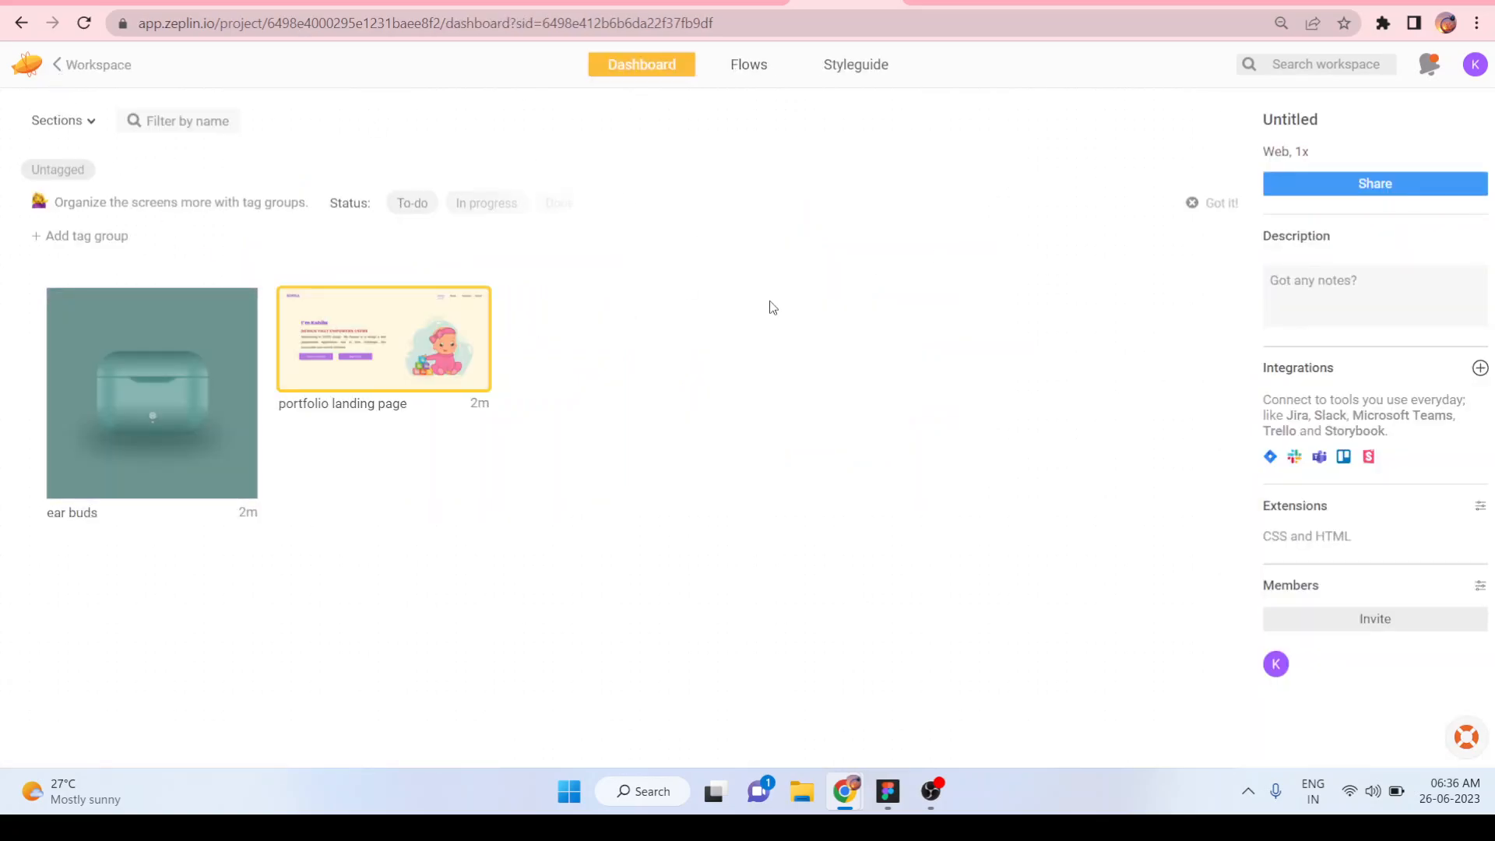
left_click(164, 439)
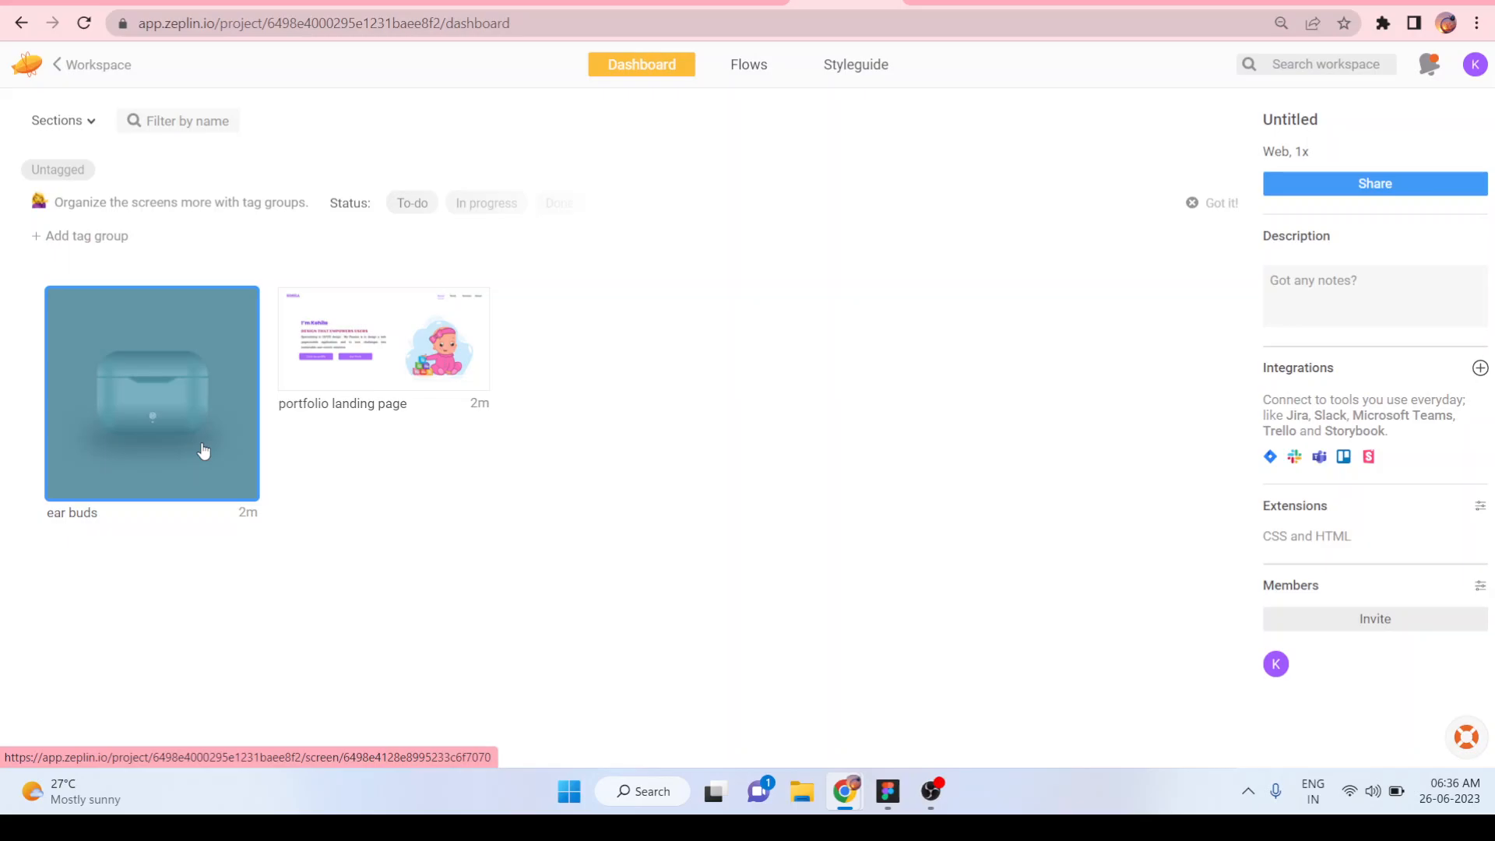
- Open the project's flows page and read the instructions for adding screens and shapes to a flow
left_click(746, 76)
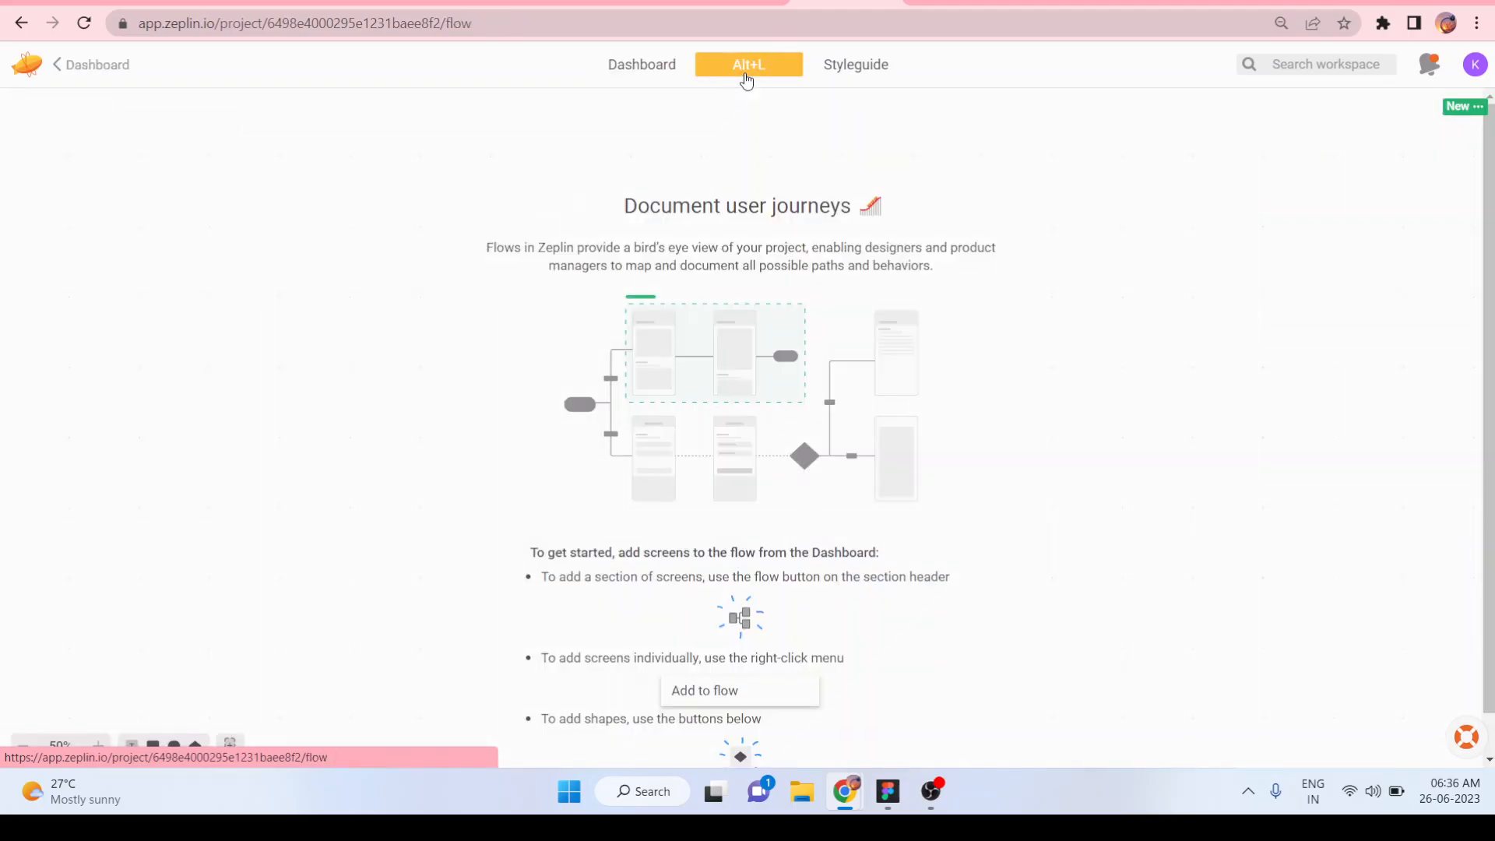
scroll(717, 433, "down", 1)
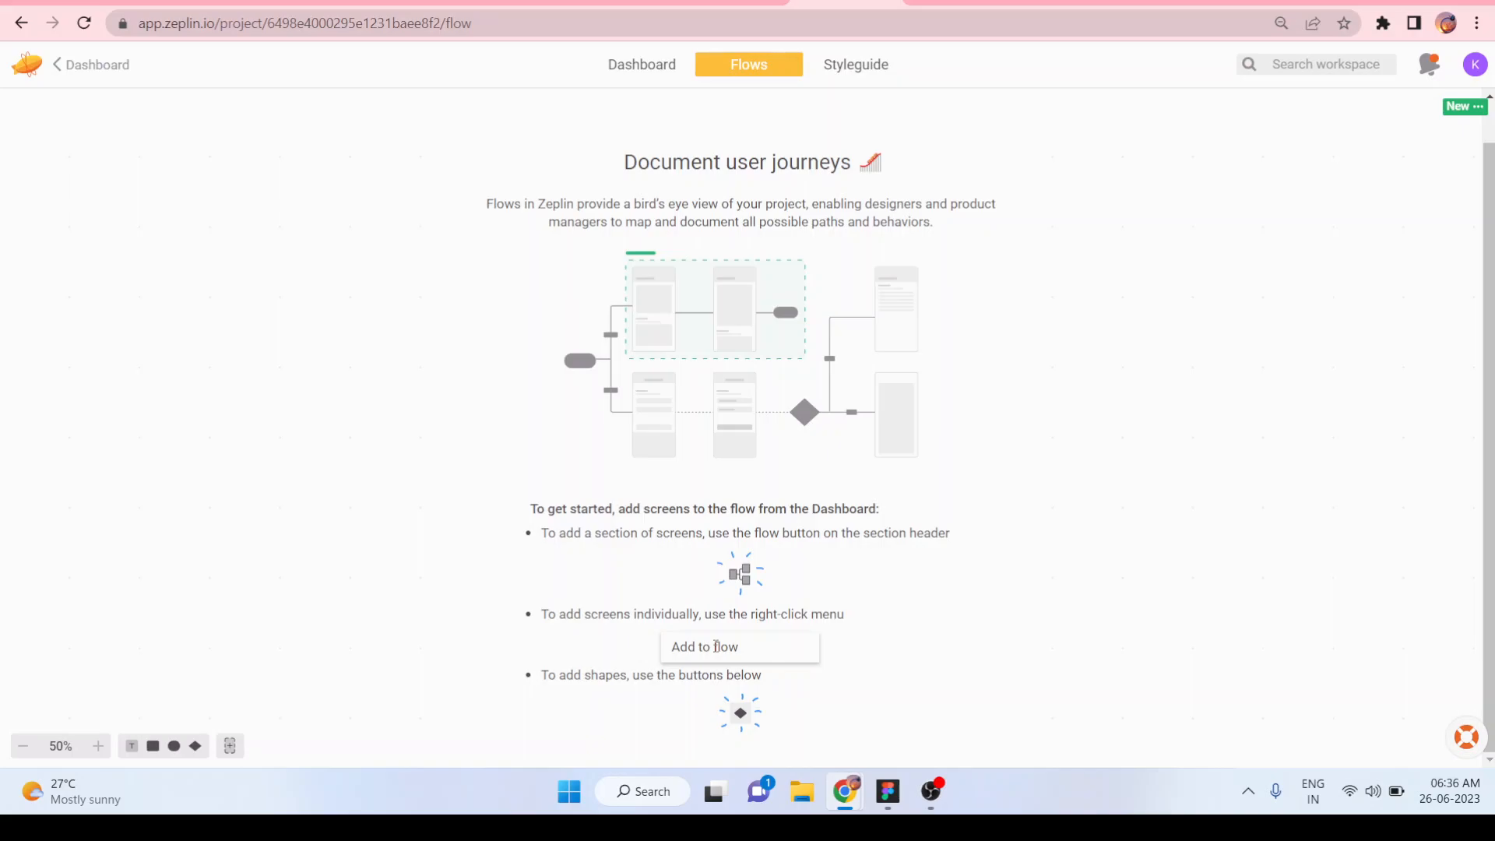
scroll(716, 646, "up", 1)
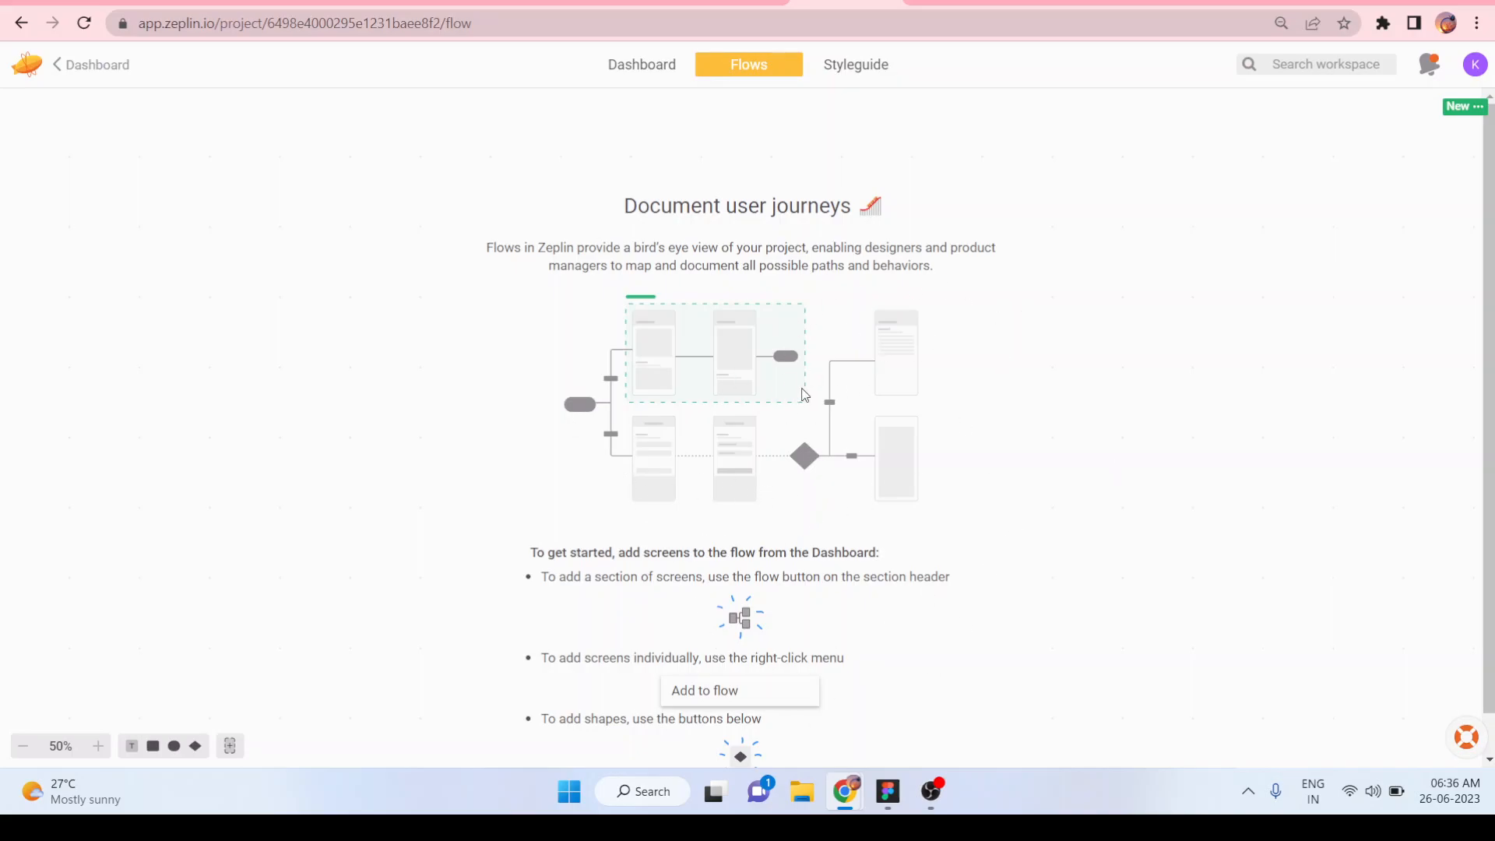
- Browse the styleguide's color palette, text style catalog, spacing and layout, and components sections, and return to the project dashboard
left_click(863, 72)
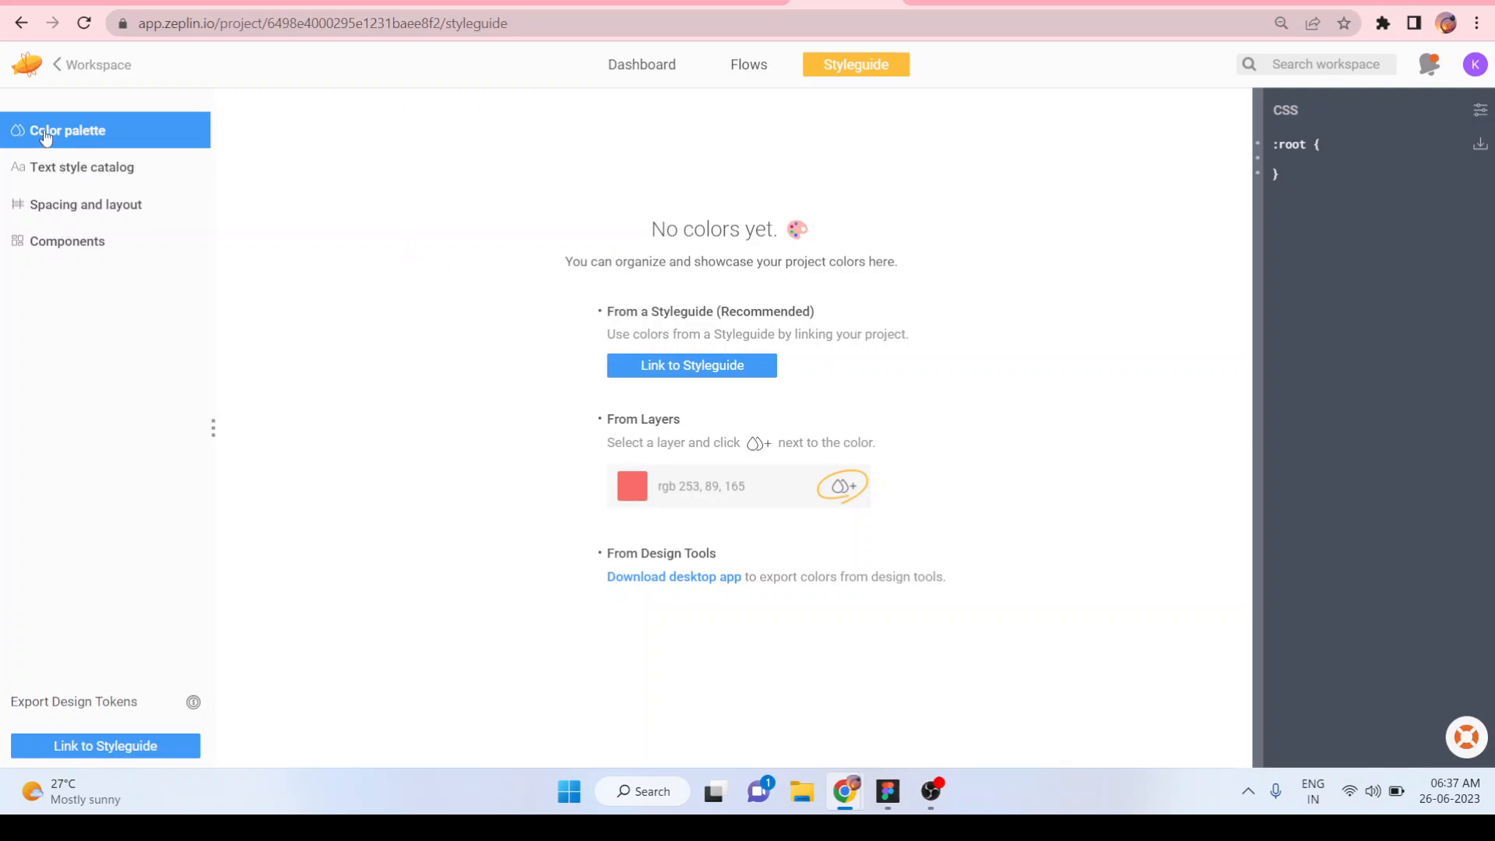
left_click(59, 173)
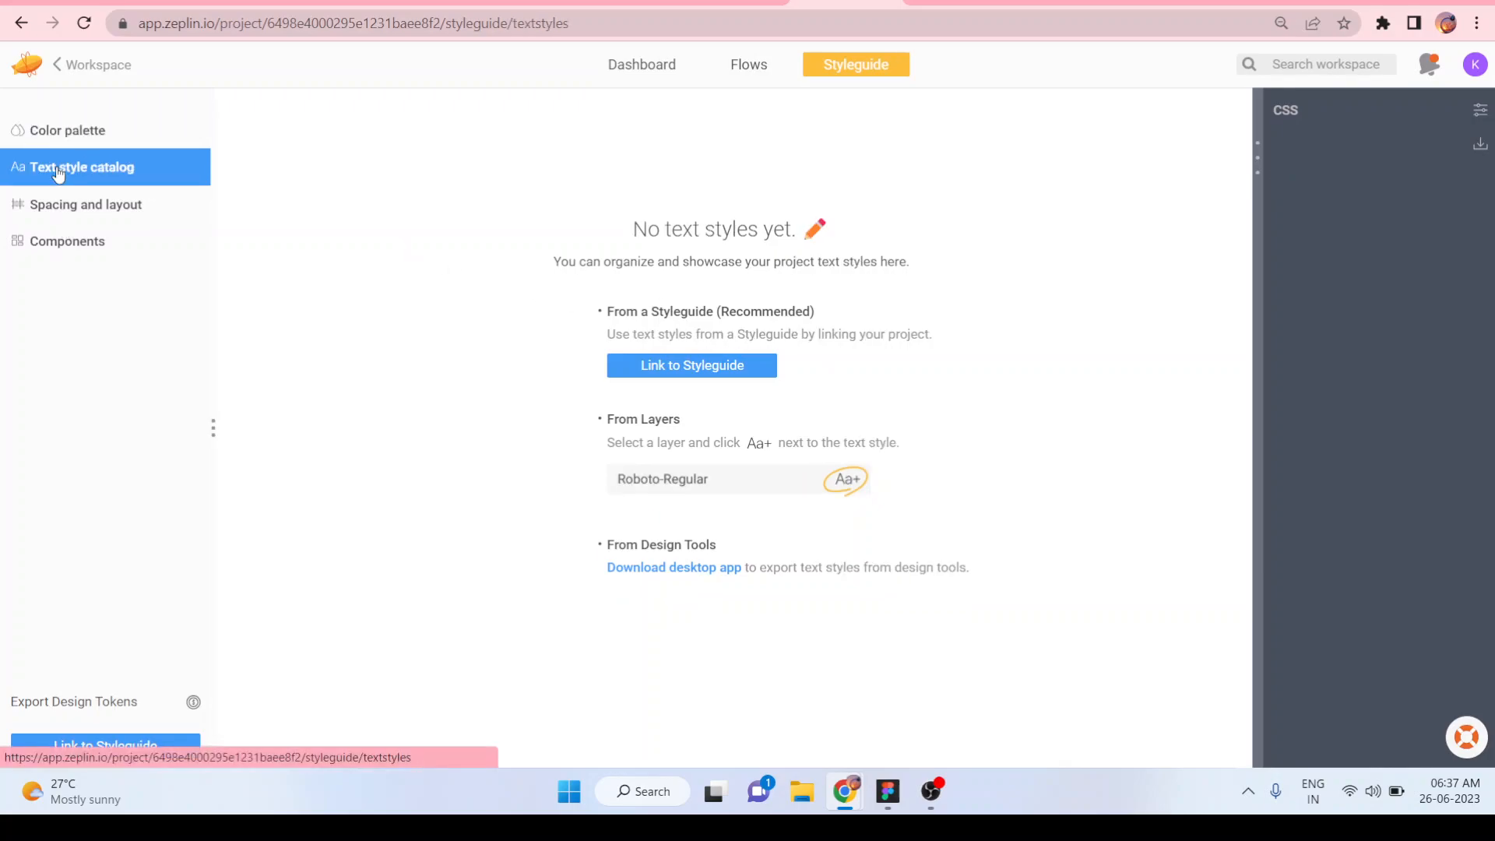
left_click(65, 216)
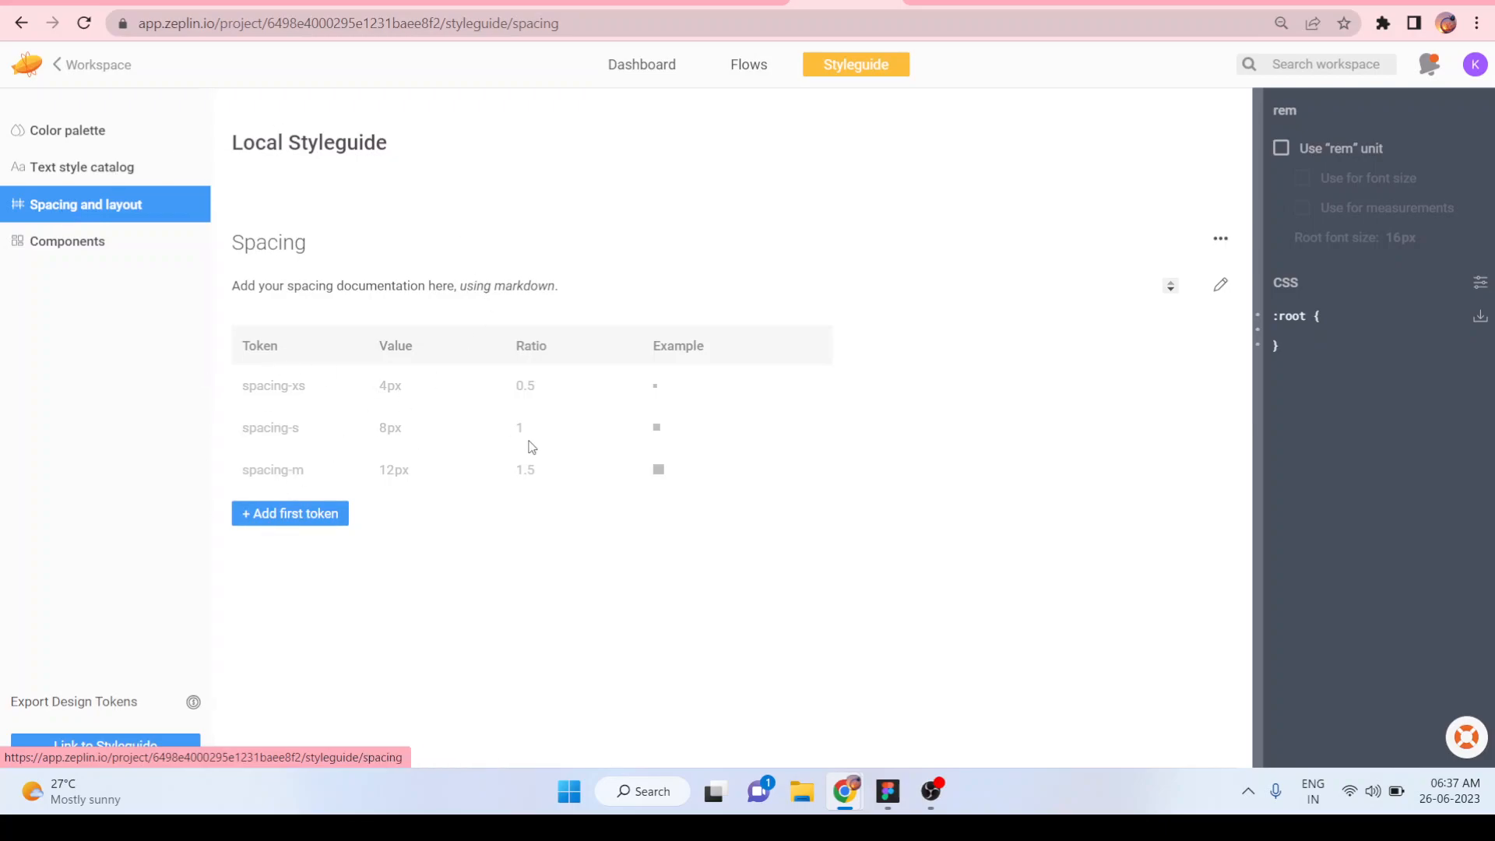
left_click(74, 249)
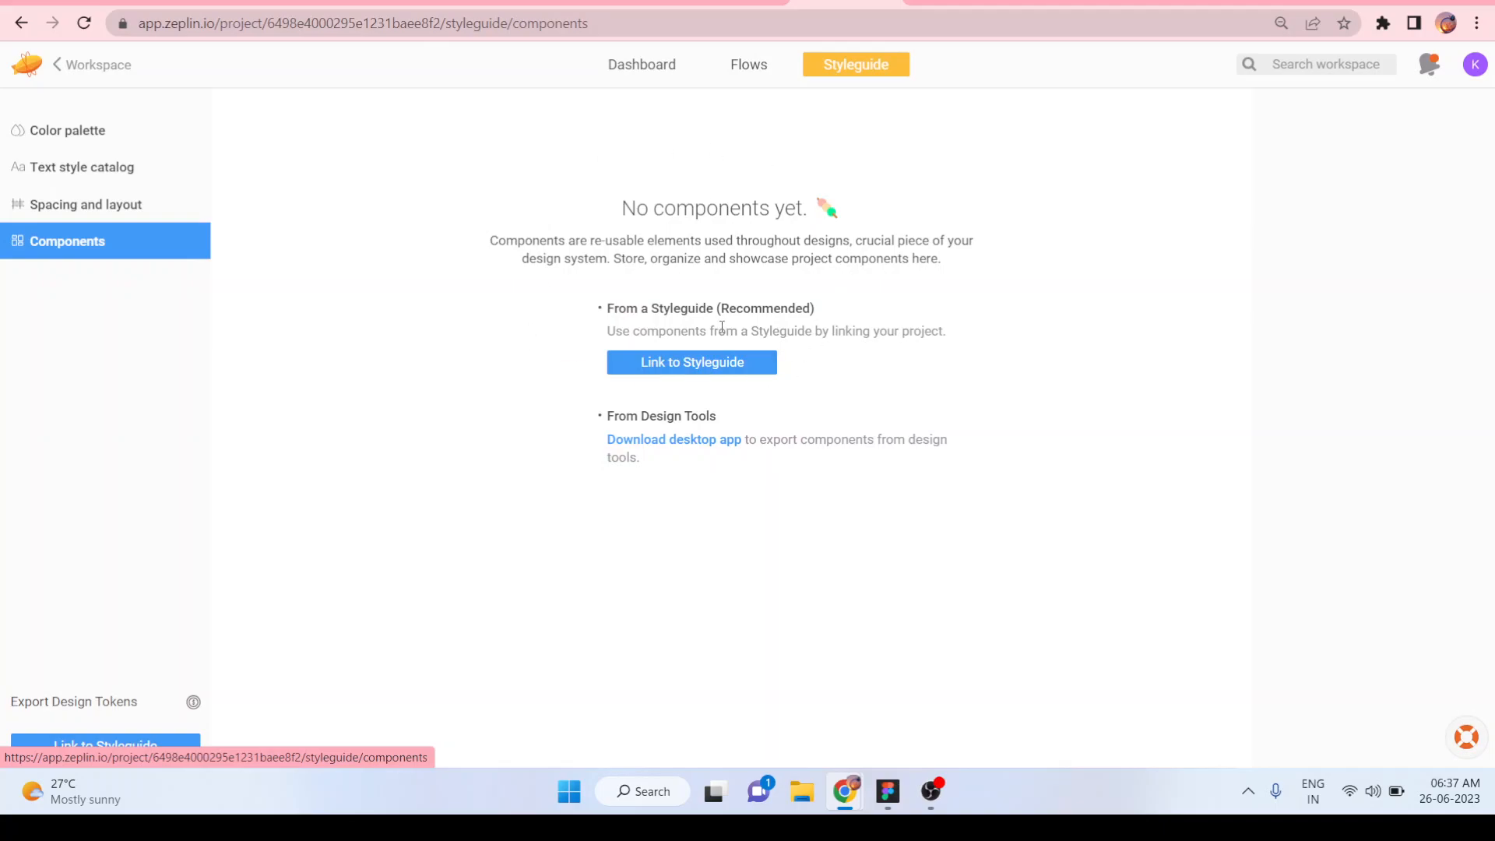
left_click(653, 67)
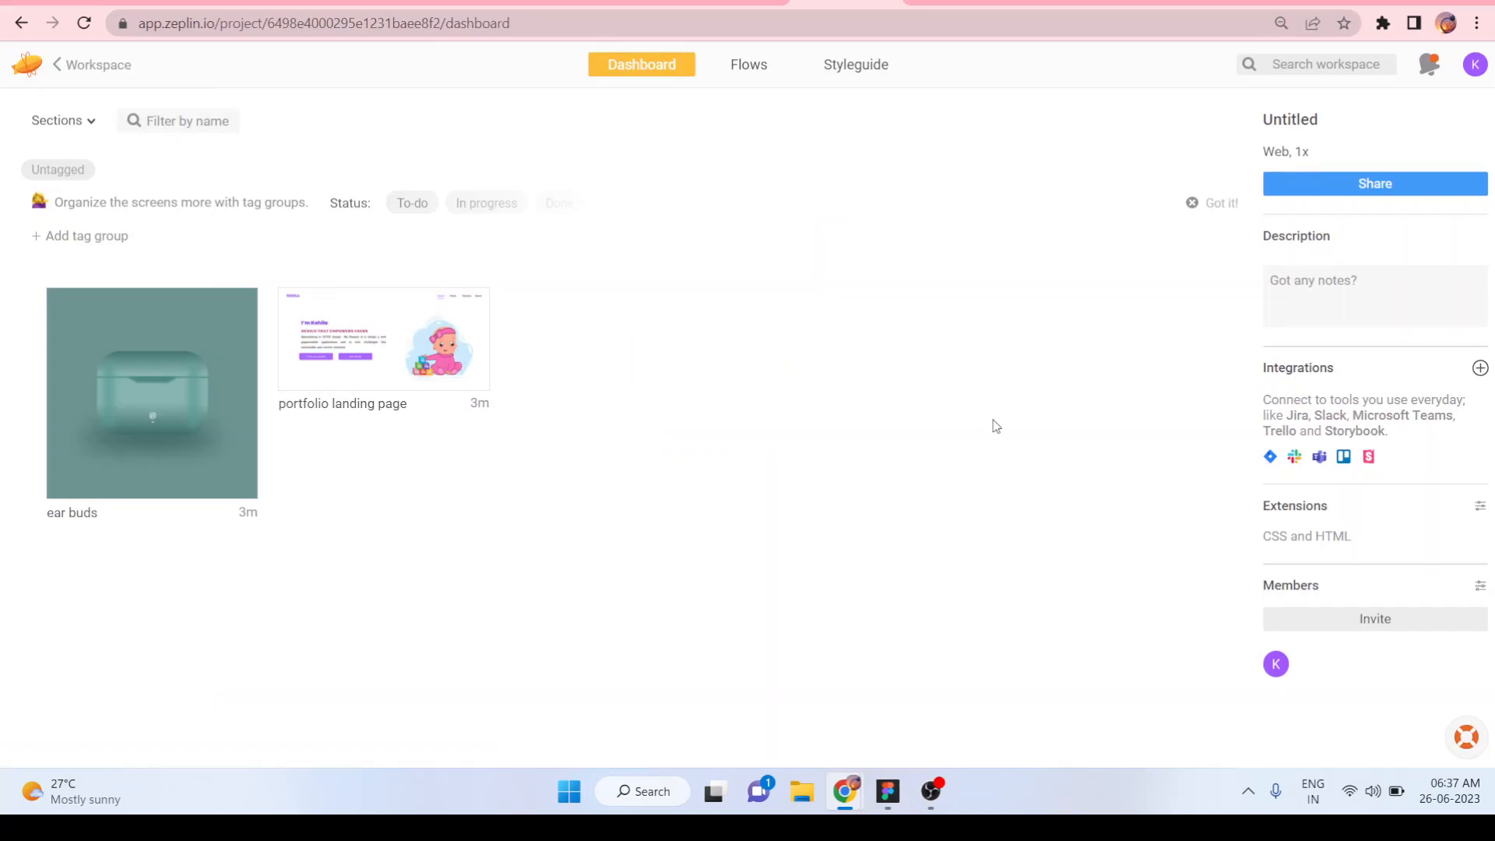
- Switch to Figma, close the Zeplin plugin's export window, and deselect the two exported frames
left_click(888, 792)
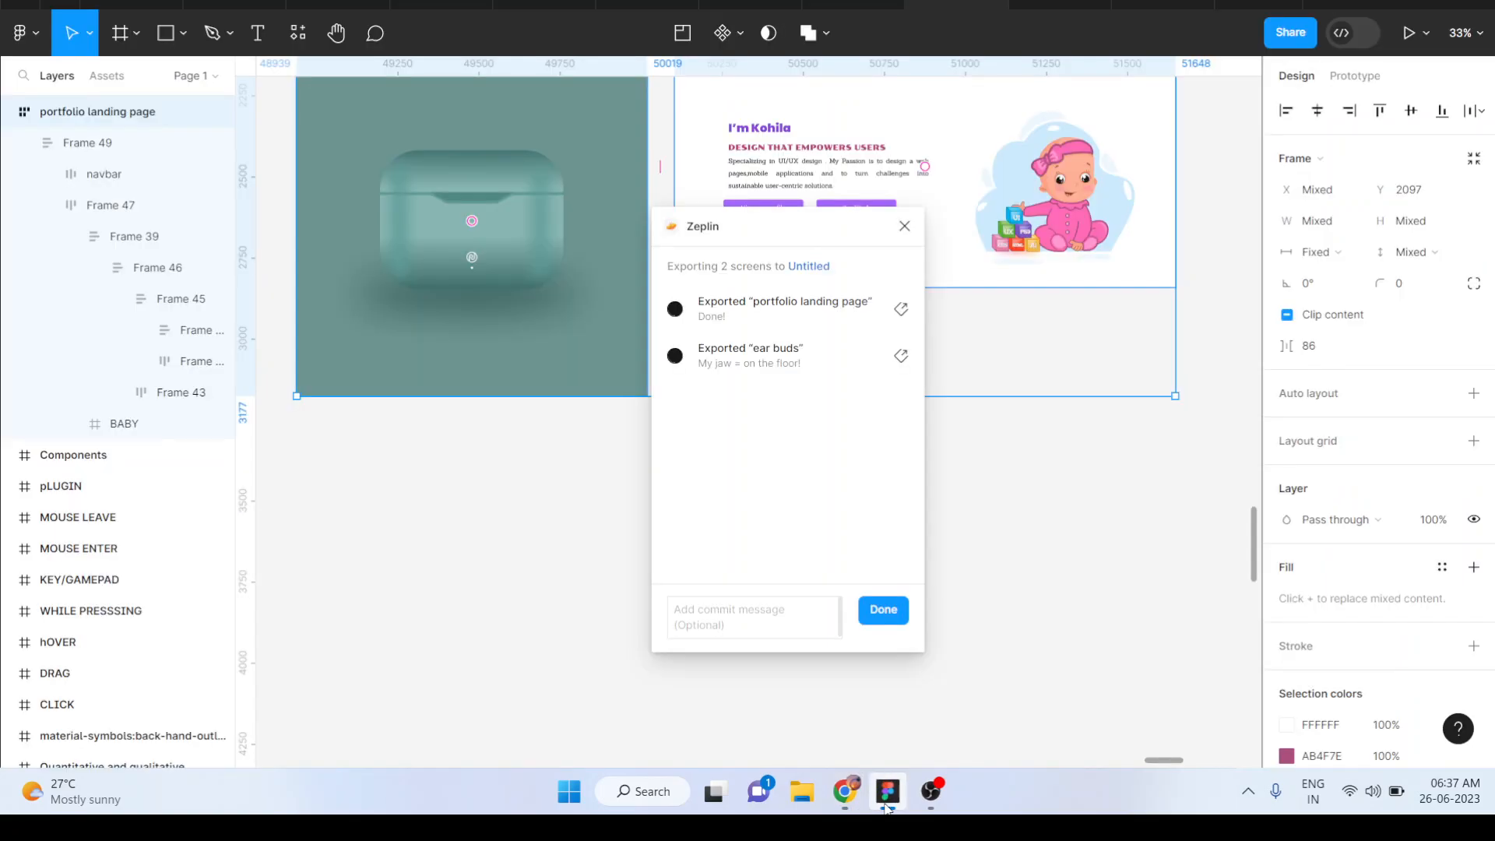
left_click(905, 227)
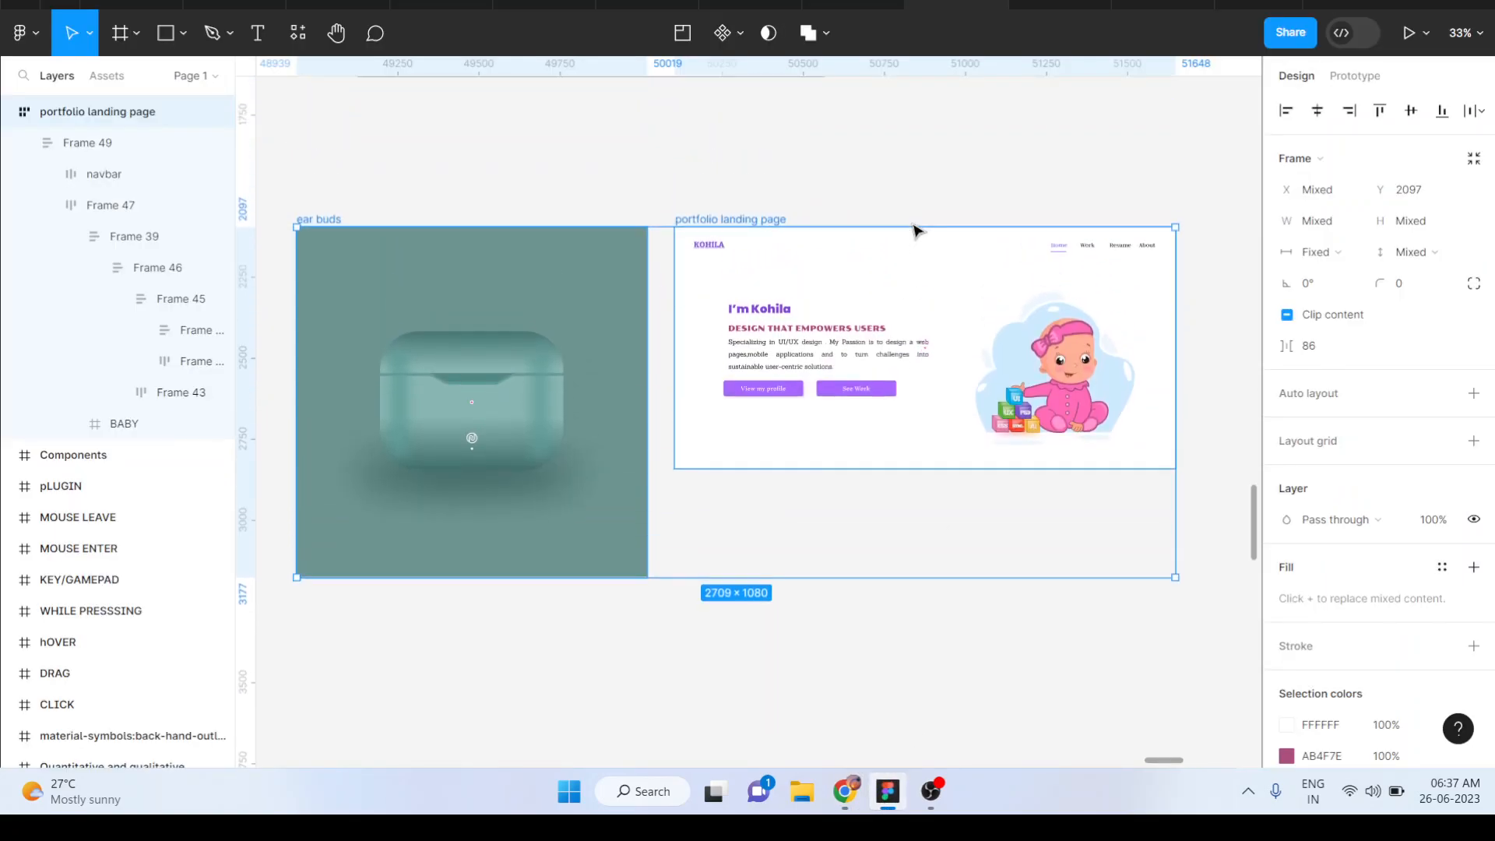
left_click(810, 161)
- Examine the Zeplin Plugin cover frame above the ear buds and portfolio landing page frames up close
scroll(810, 162, "up", 5)
scroll(810, 161, "down", 2)
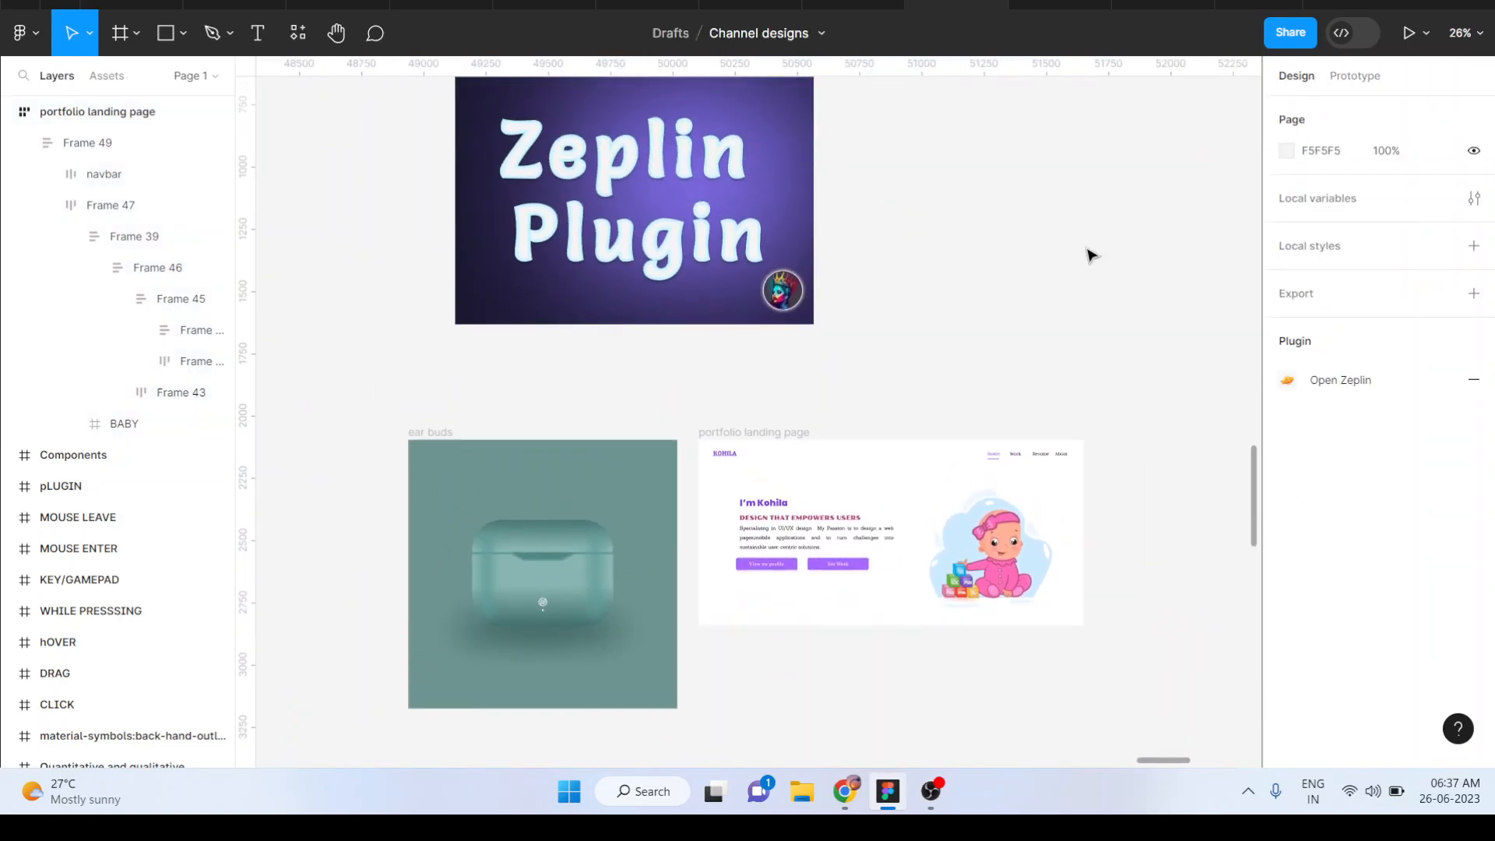
scroll(935, 384, "up", 1)
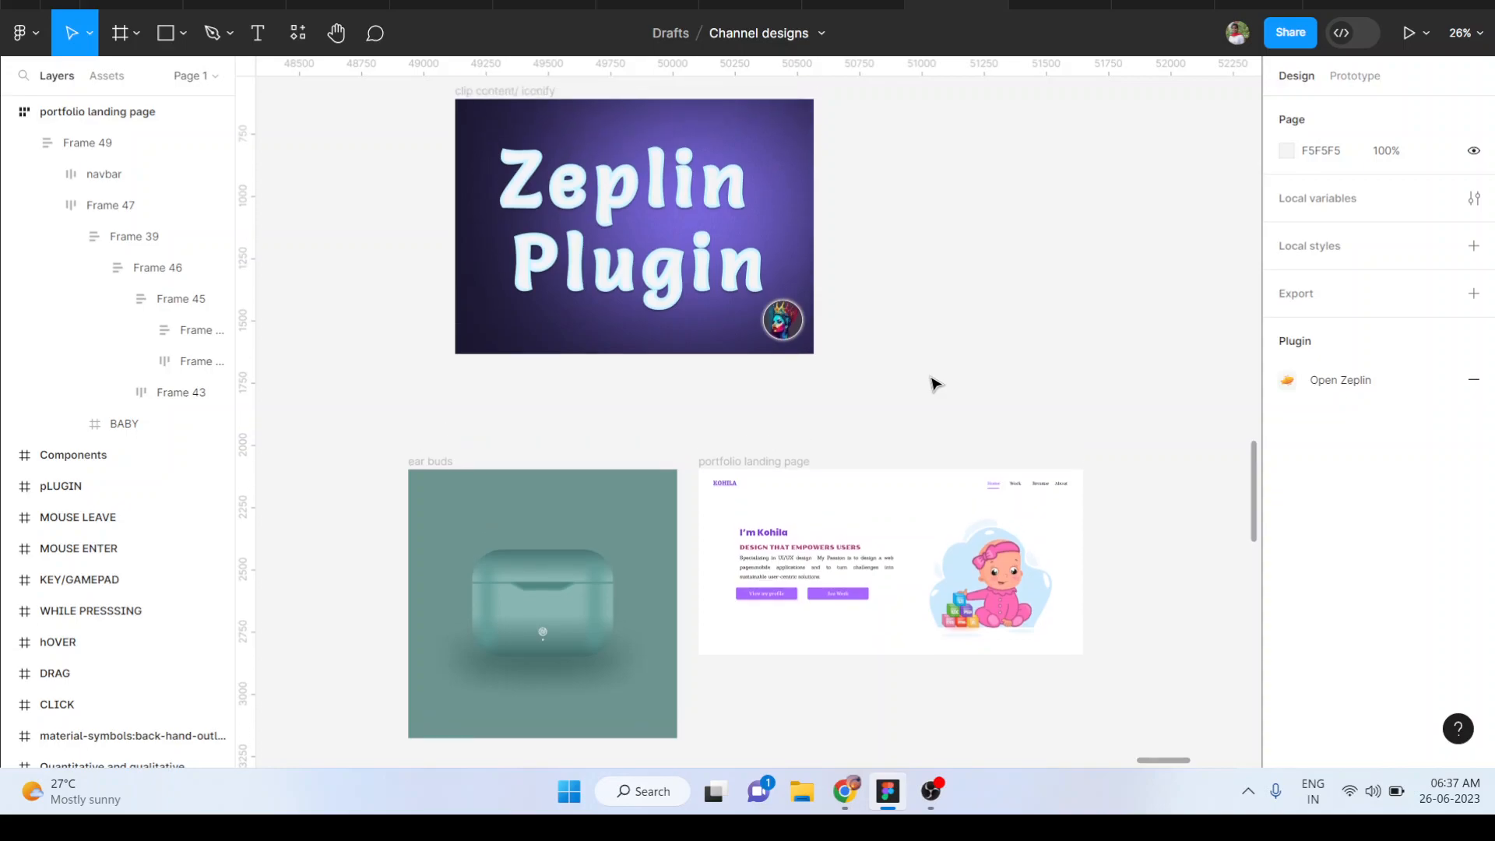
scroll(934, 383, "up", 3)
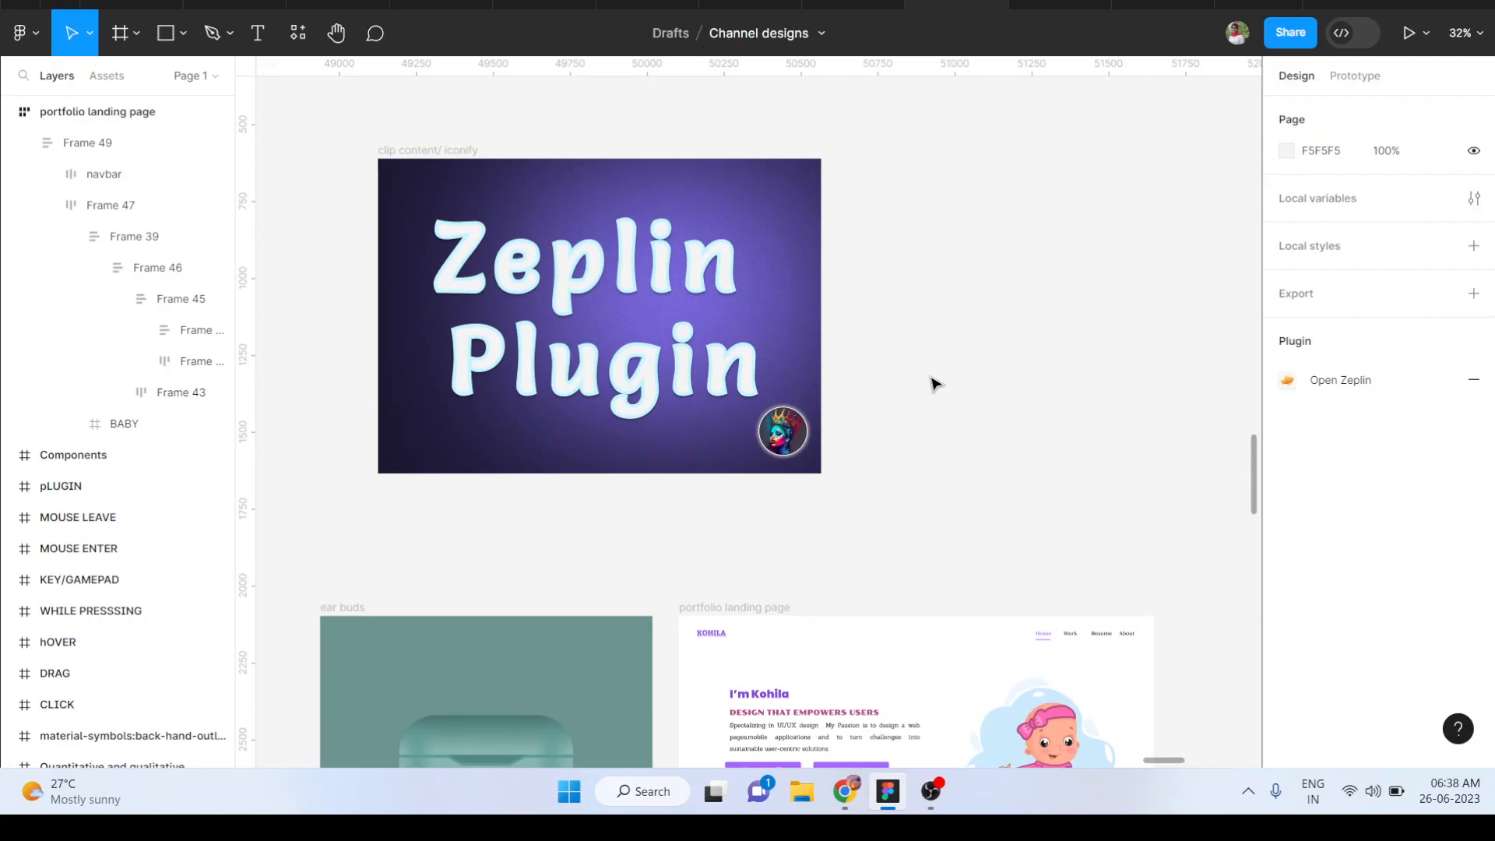
scroll(931, 384, "up", 2)
scroll(931, 383, "left", 2)
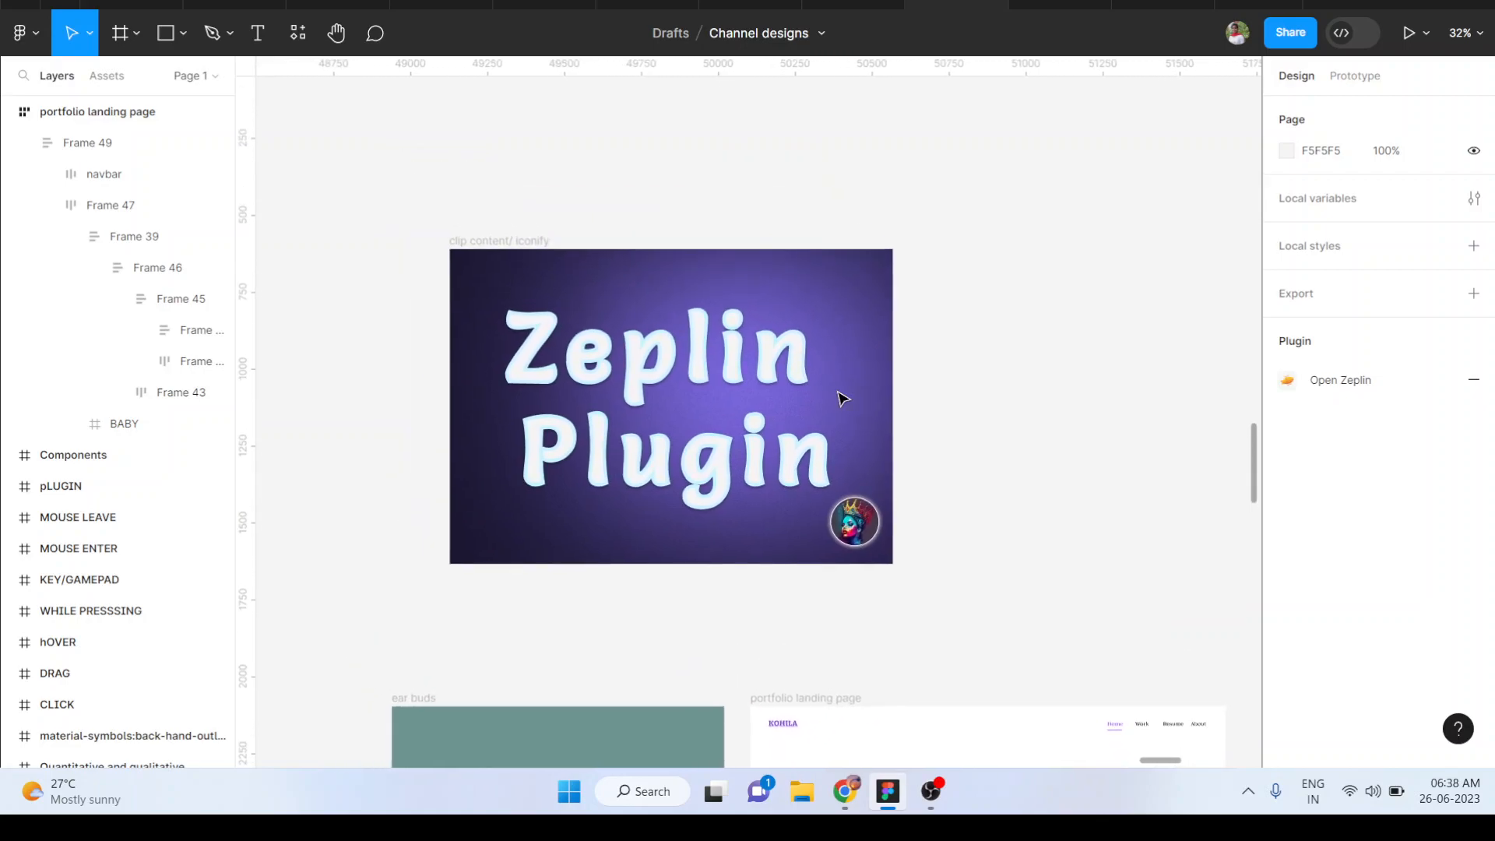
scroll(701, 410, "up", 3)
scroll(704, 411, "up", 5)
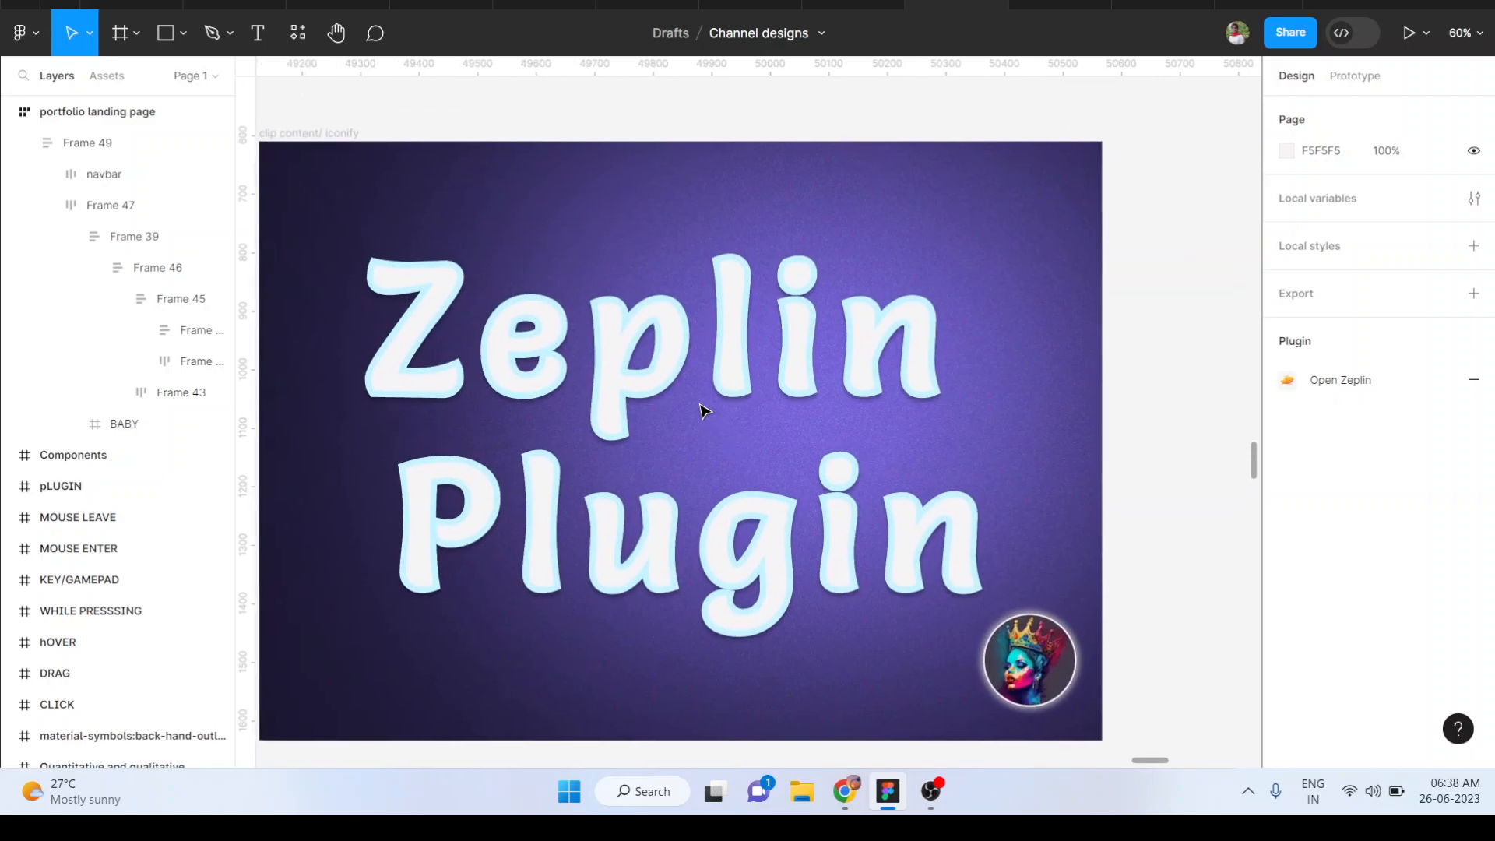
- Switch to Zeplin in the browser, open the portfolio landing page screen, and inspect its description paragraph's typeface, content and CSS
key("alt+Tab")
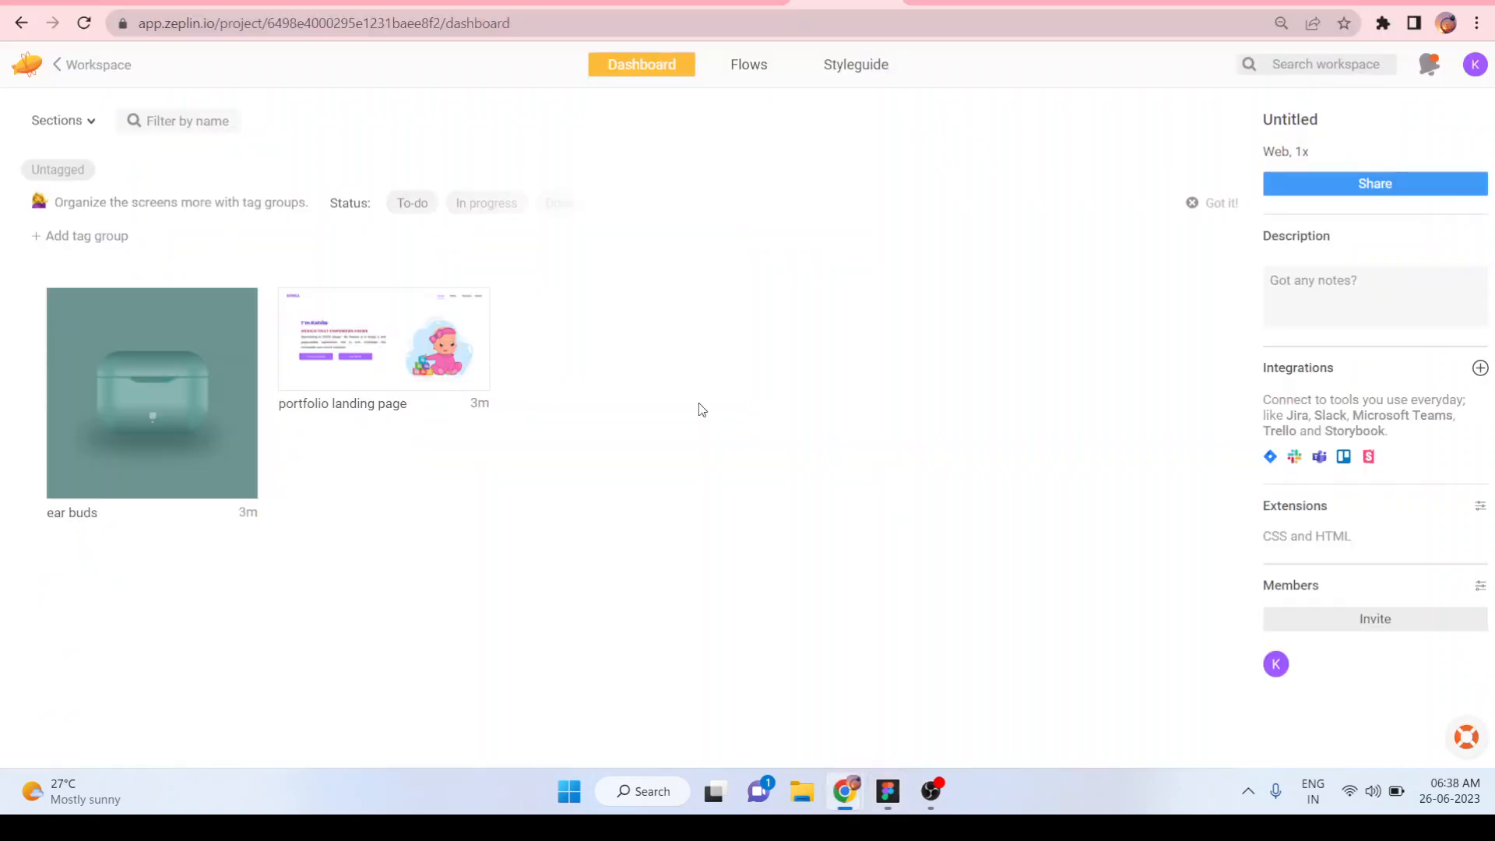
left_click(369, 354)
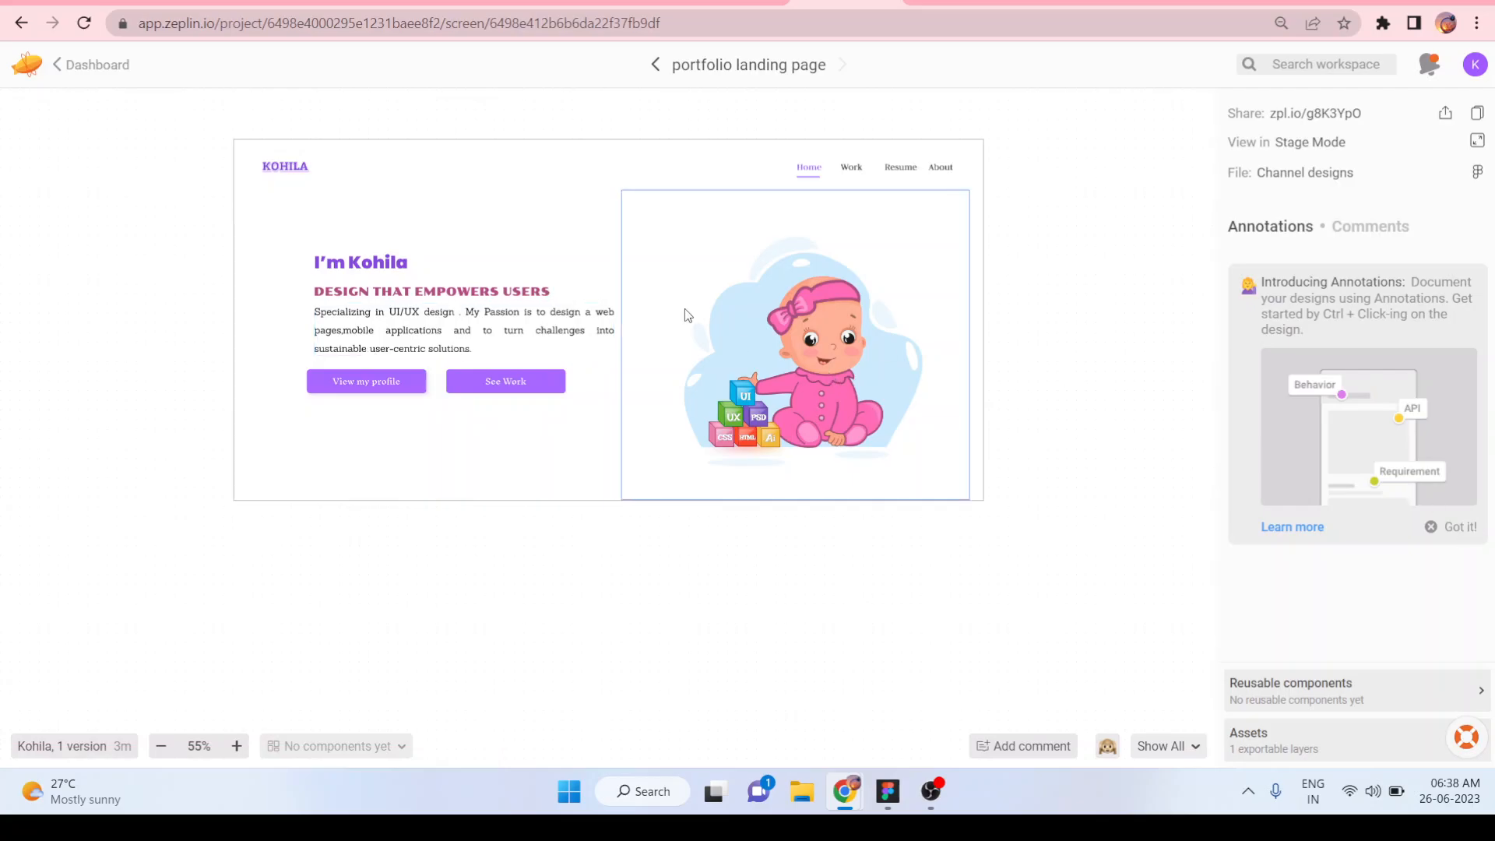
left_click(397, 350)
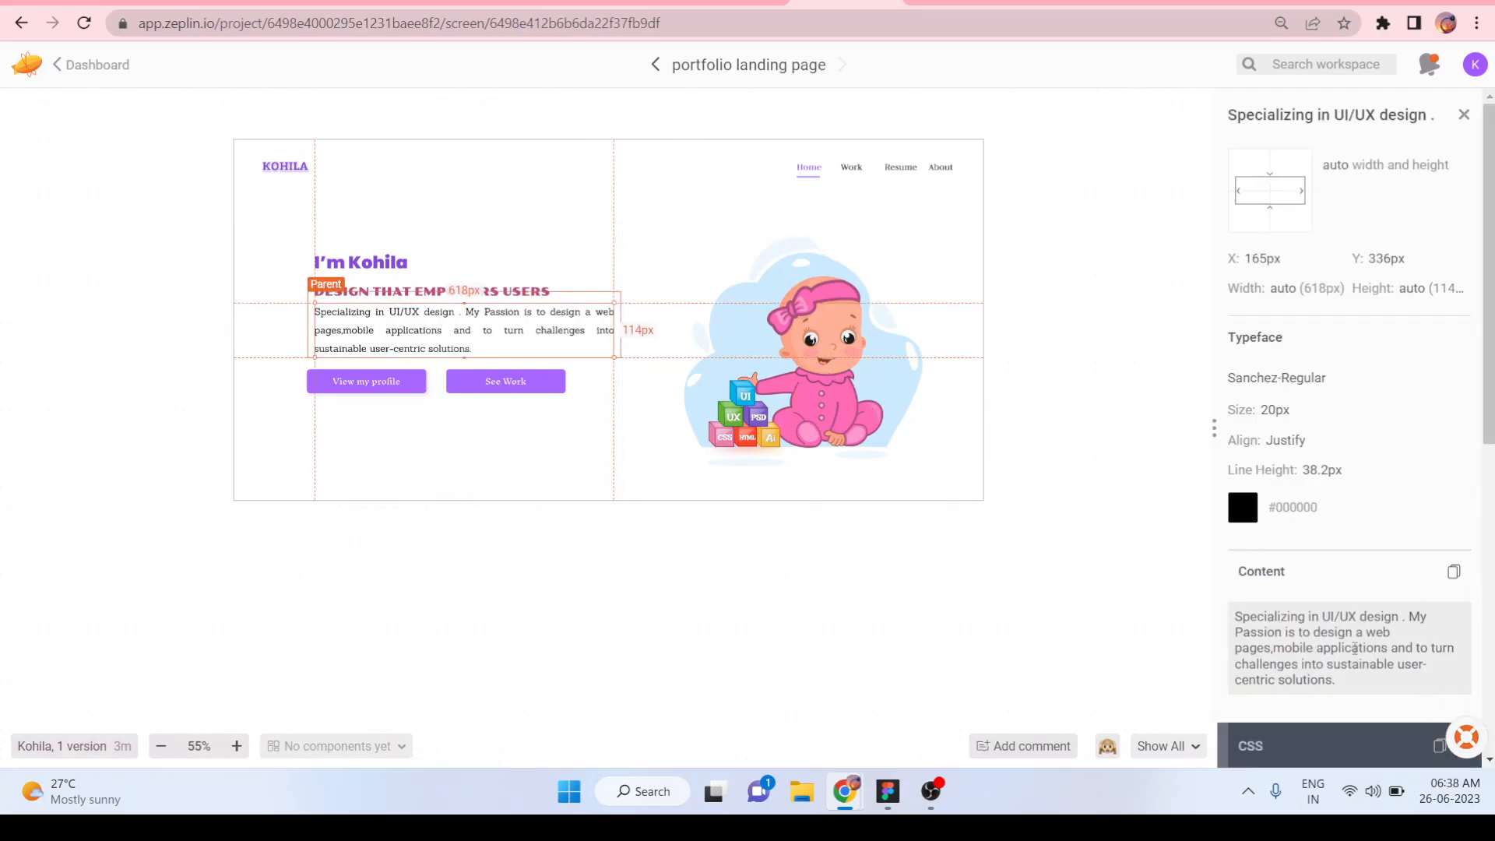
scroll(1354, 648, "down", 7)
- Switch back to Figma and view the whole Zeplin Plugin cover frame
key("alt+Tab")
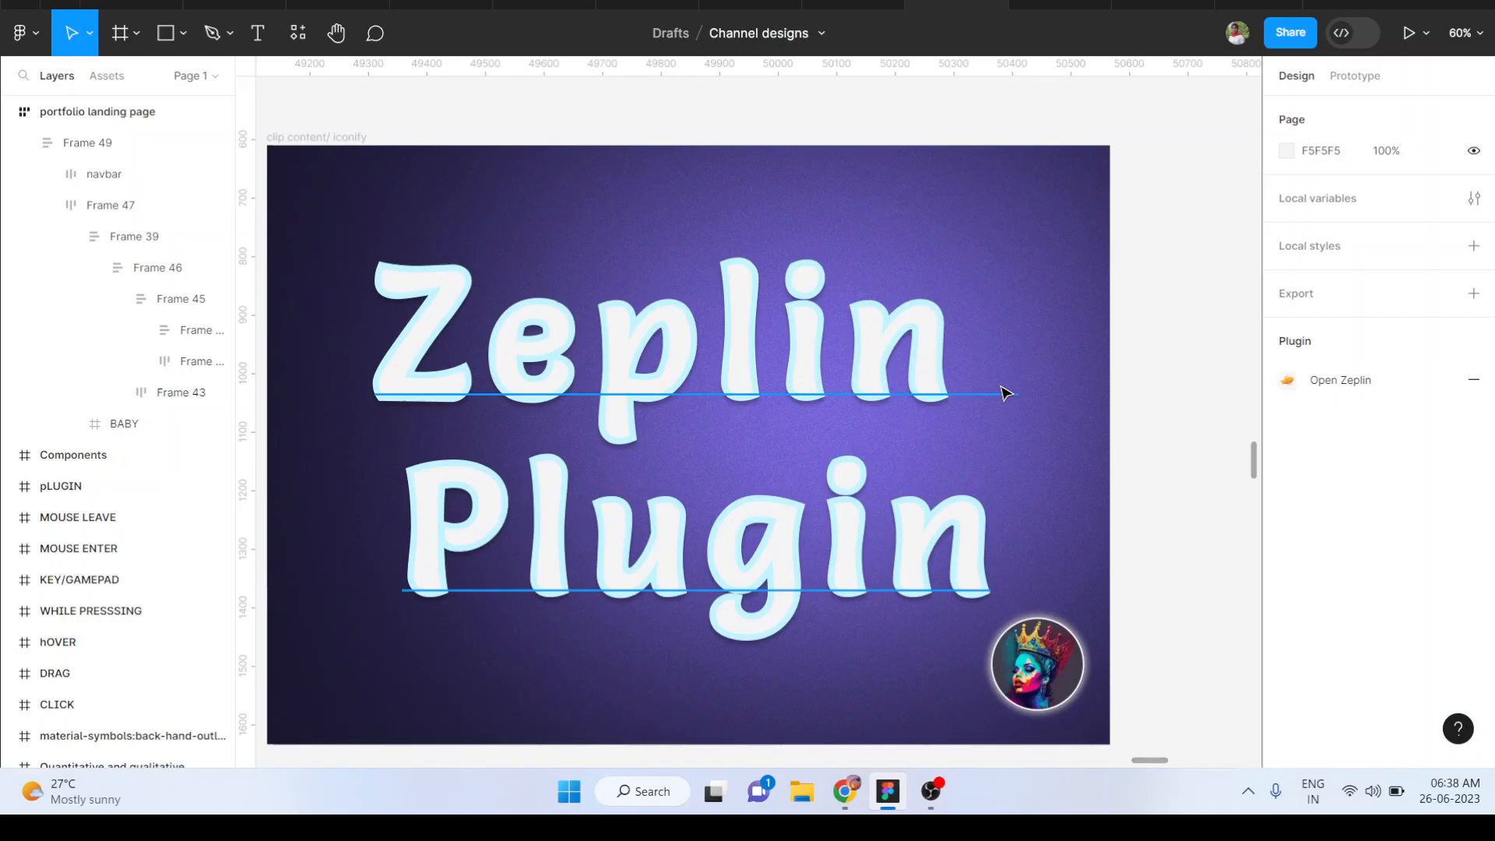
scroll(1005, 392, "down", 1)
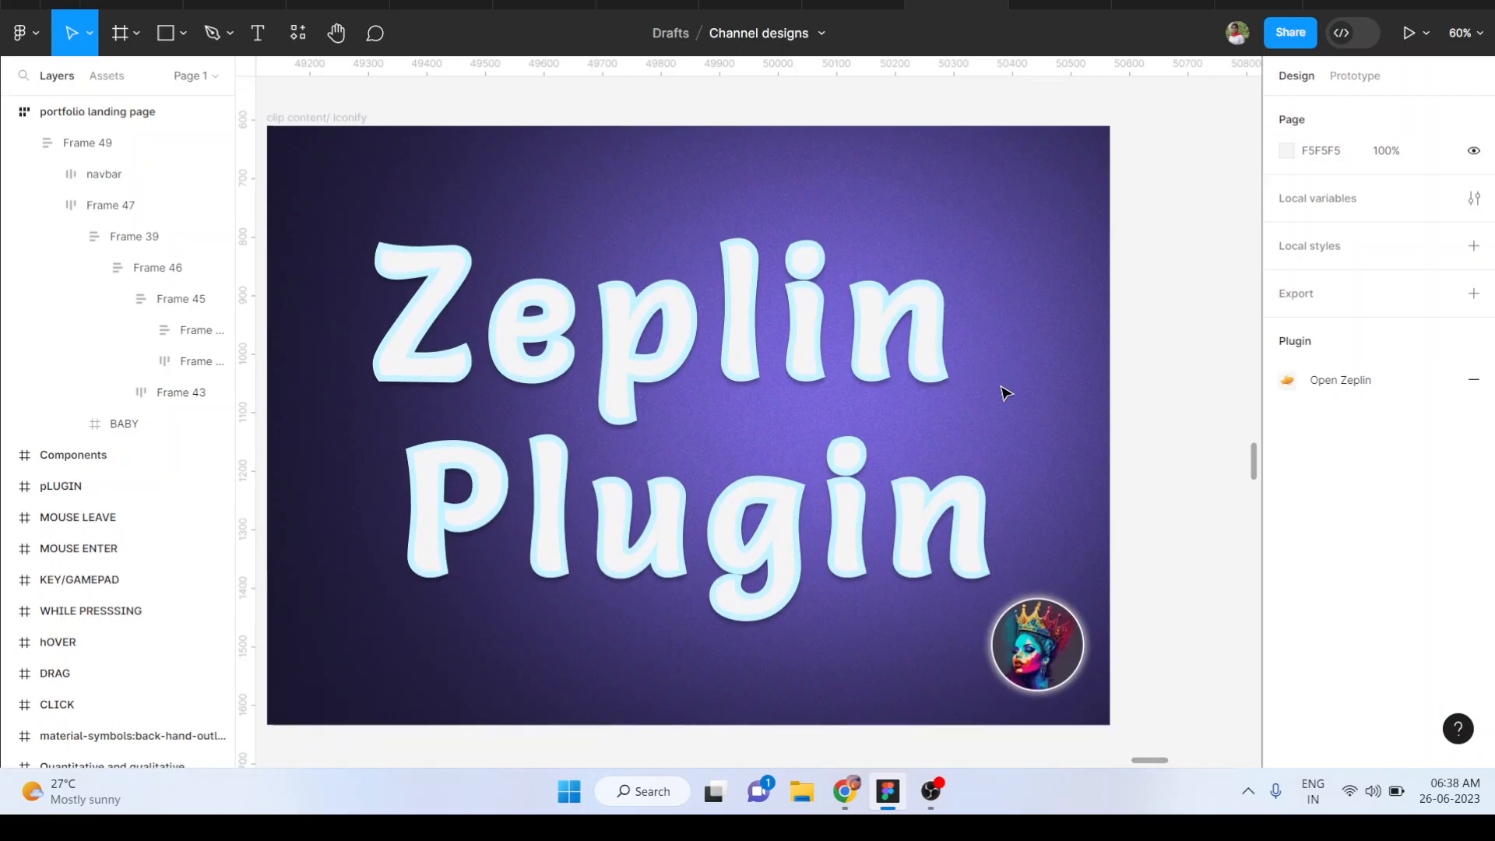
scroll(1005, 392, "down", 2)
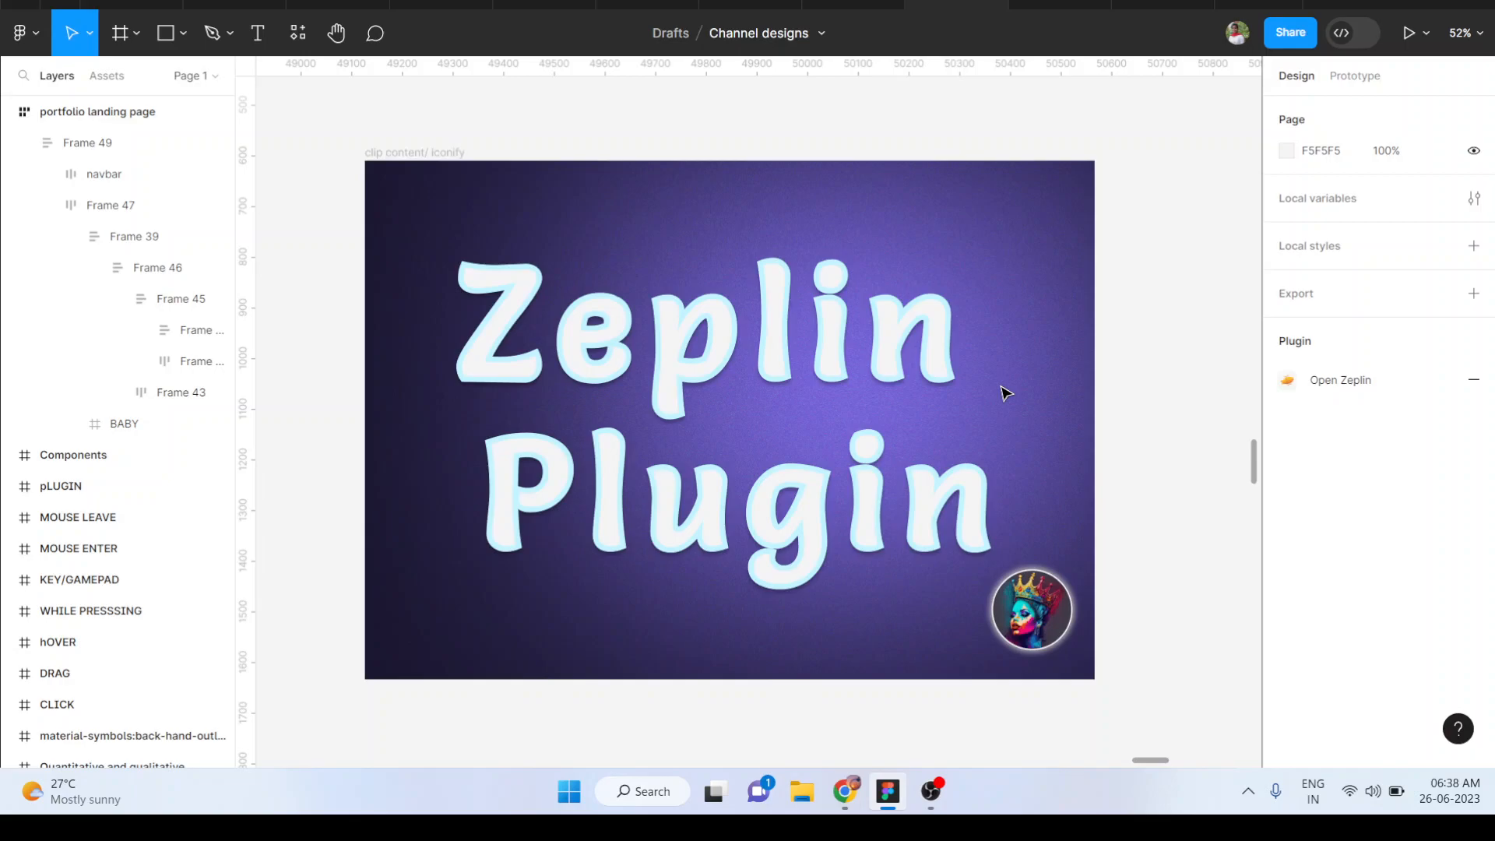